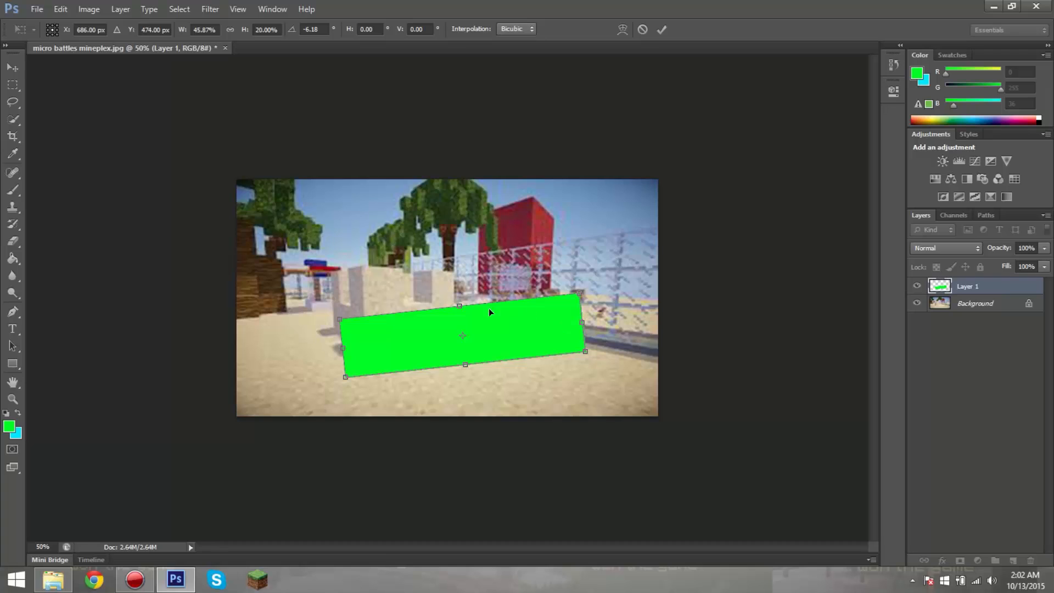
Step: Apply the pending resize and tilt of the green rectangle on Layer 1
left_click(664, 30)
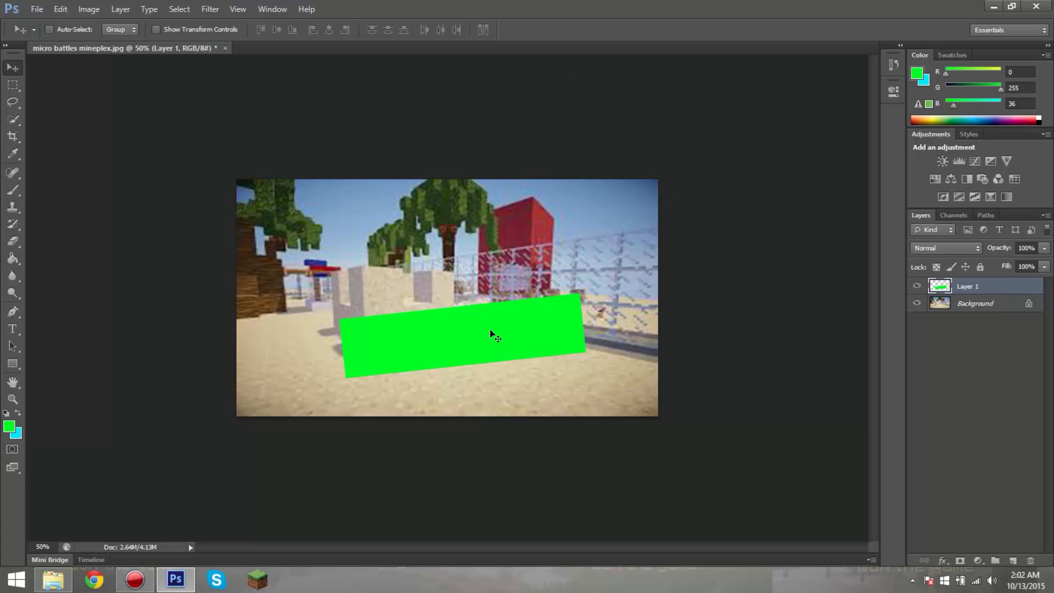
key("ctrl+t")
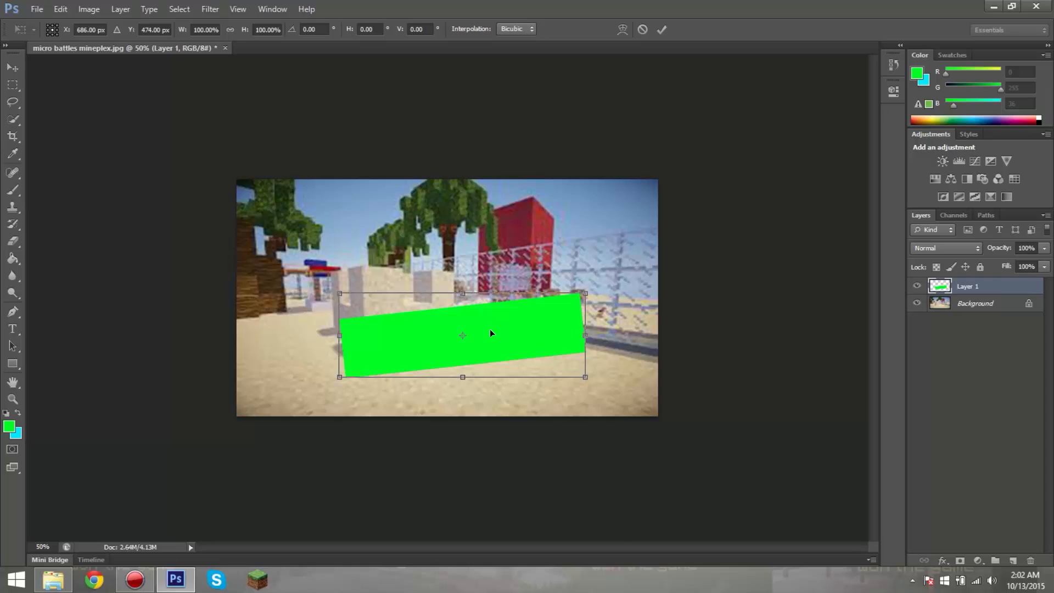
right_click(492, 331)
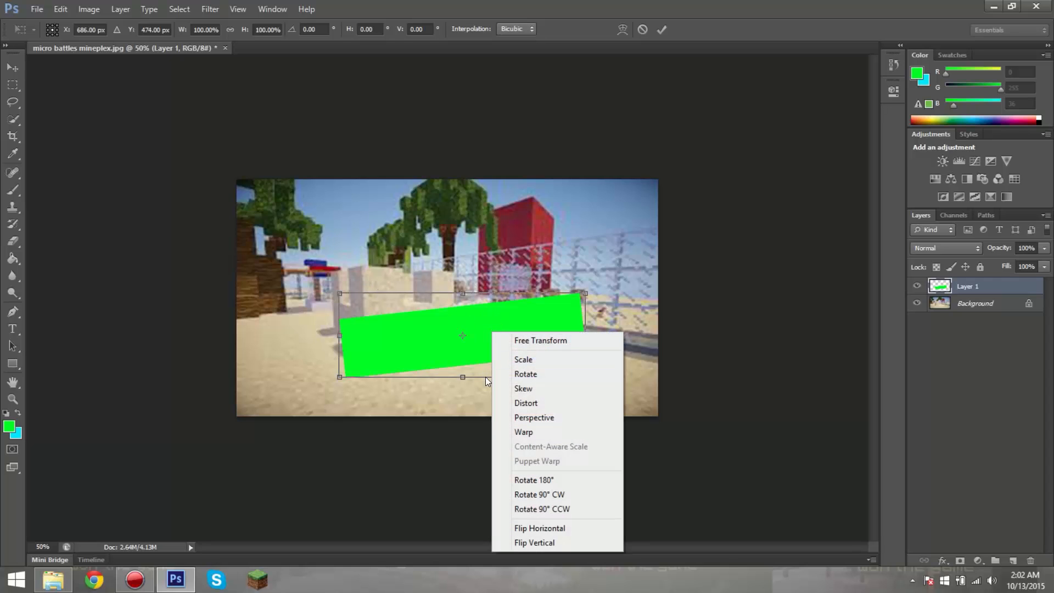
left_click(529, 434)
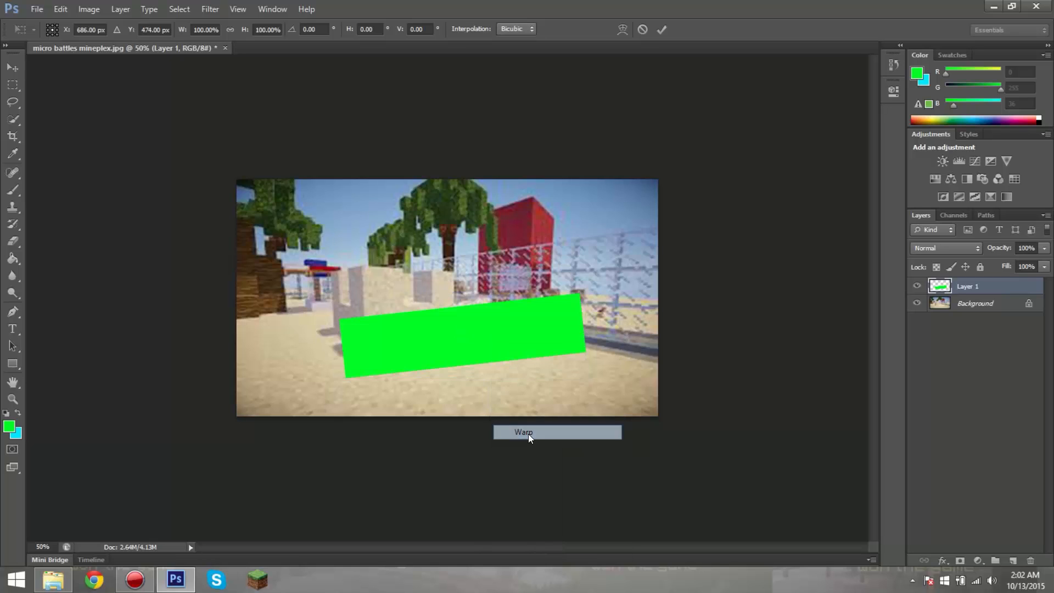
left_click(13, 399)
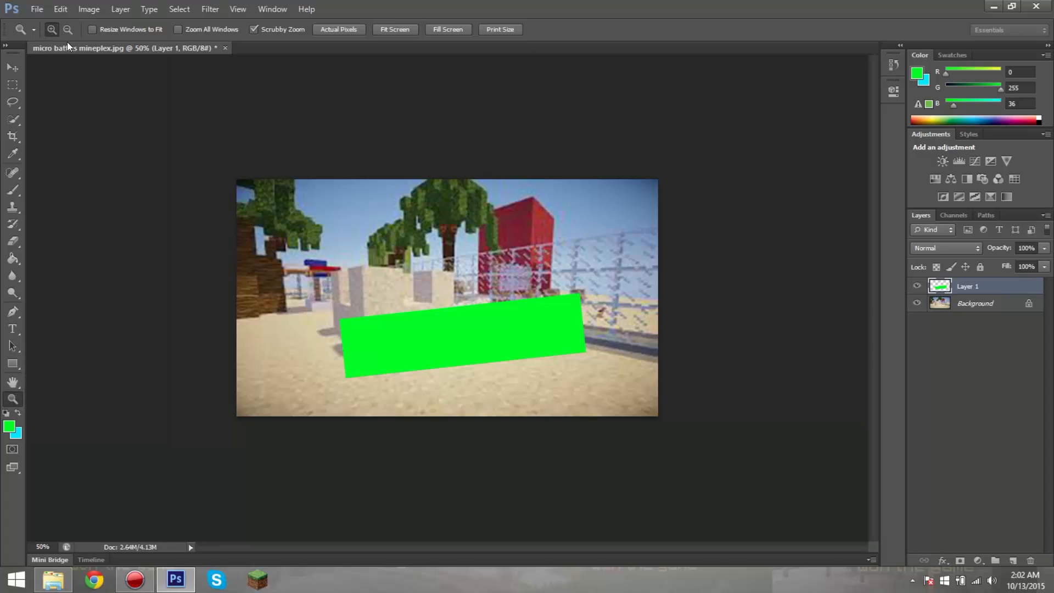
left_click(419, 333)
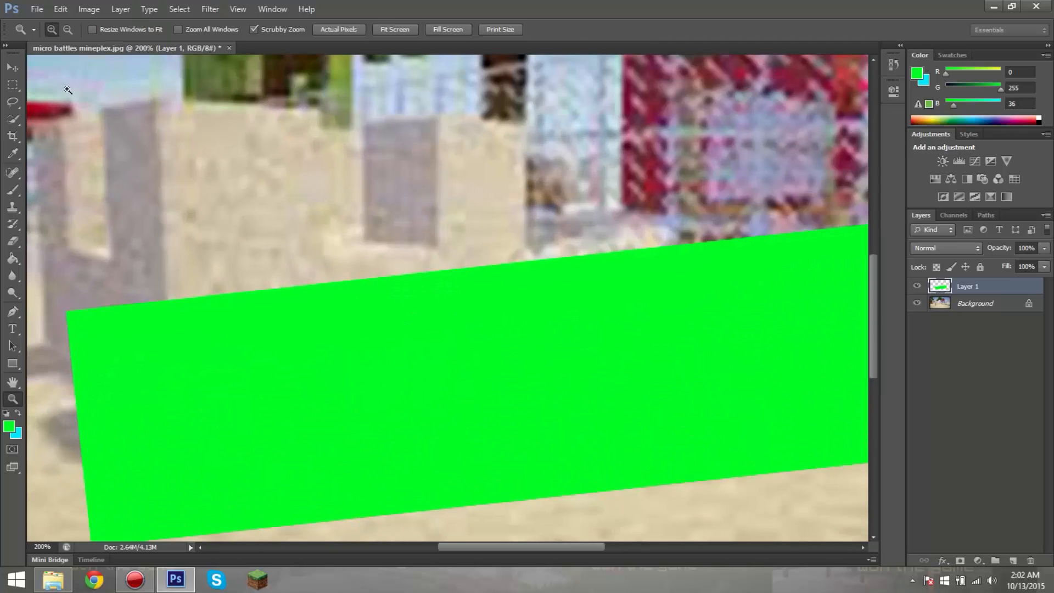
left_click(373, 229, "alt")
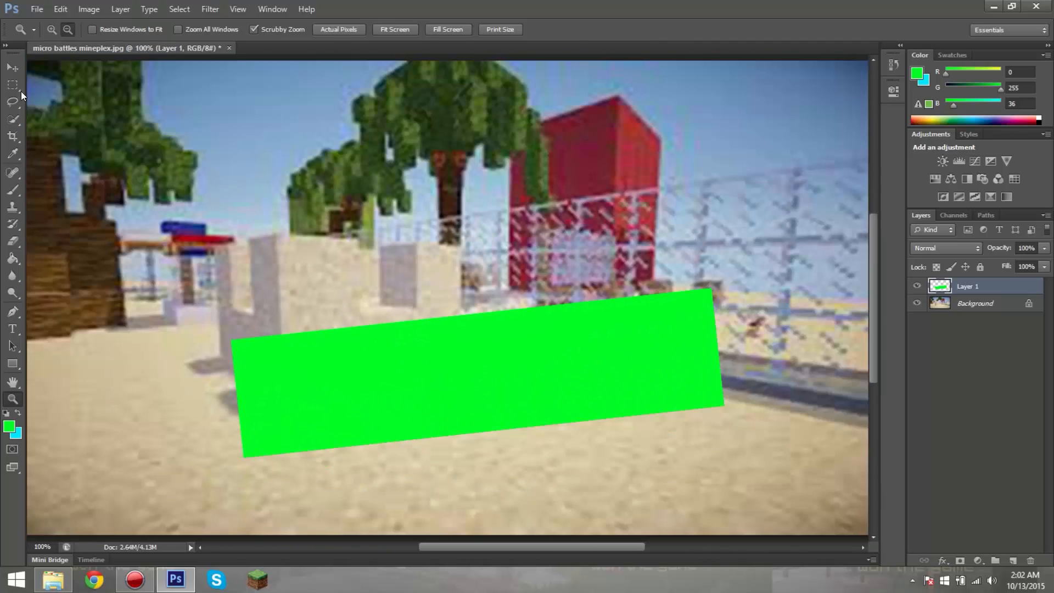
key("v")
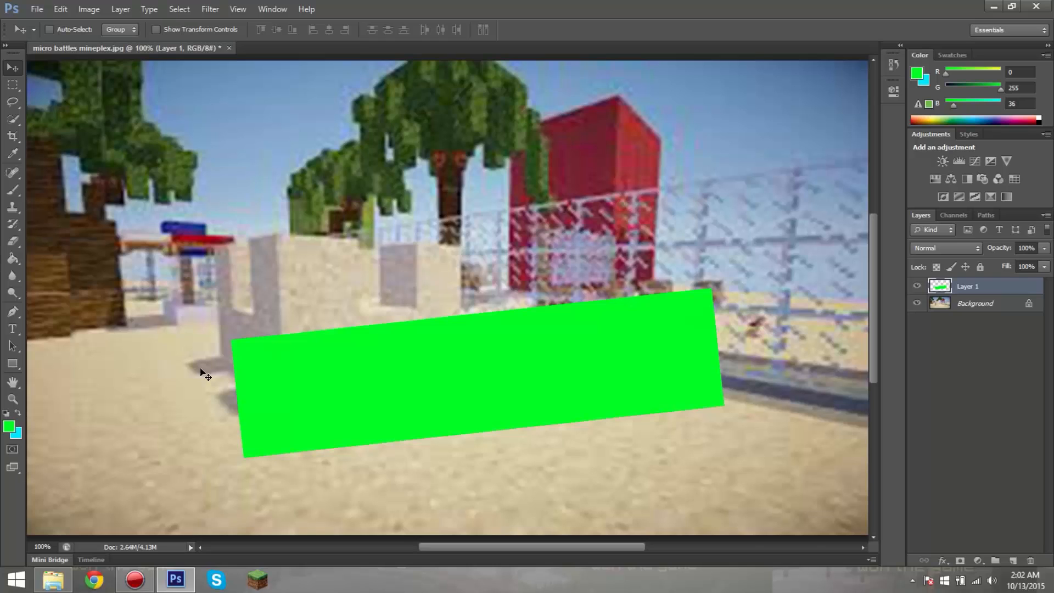
Step: Try to warp the green rectangle into a broad curved shape with a raised end, then discard the warp
key("ctrl+t")
right_click(437, 379)
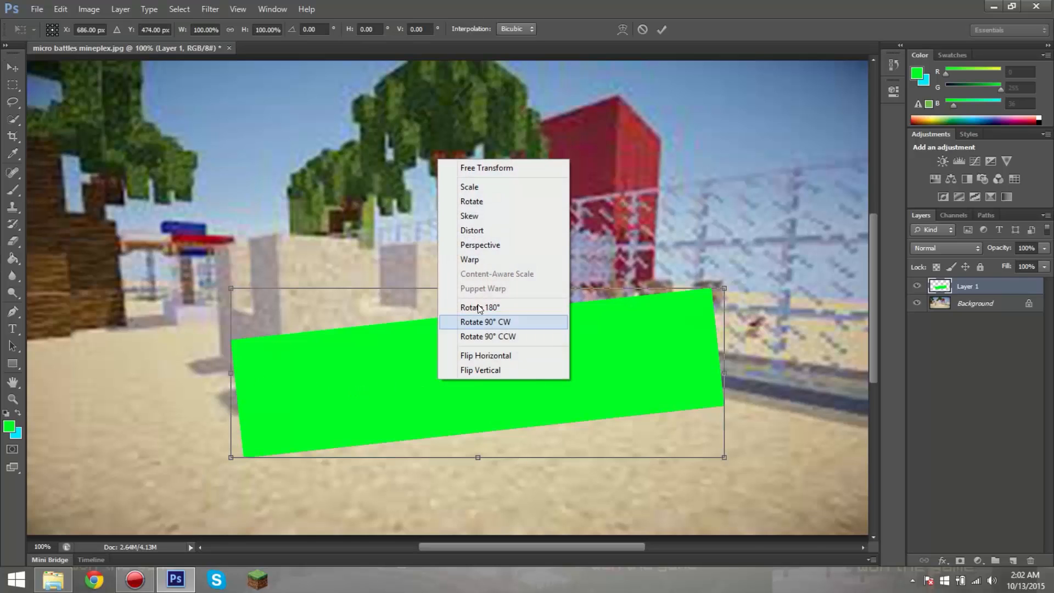
left_click(471, 259)
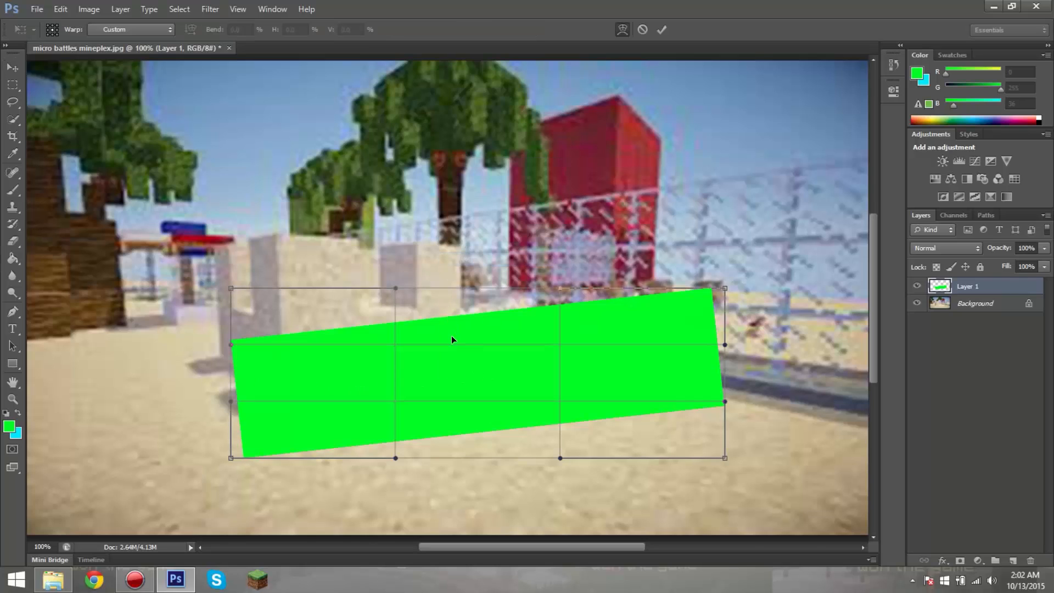
left_click_drag(443, 342, 478, 360)
left_click_drag(670, 295, 777, 192)
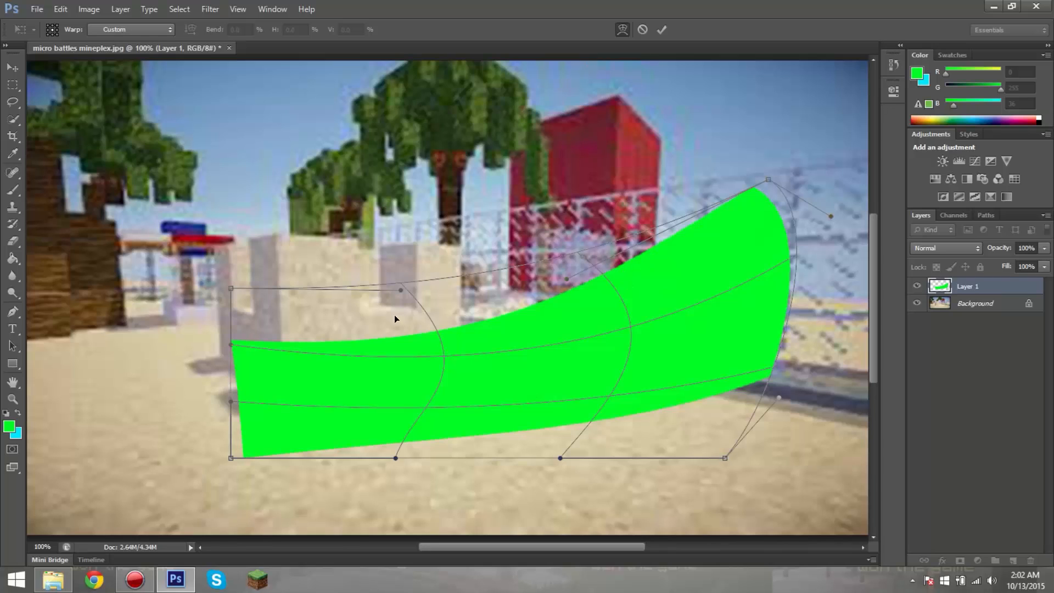
left_click_drag(228, 342, 186, 262)
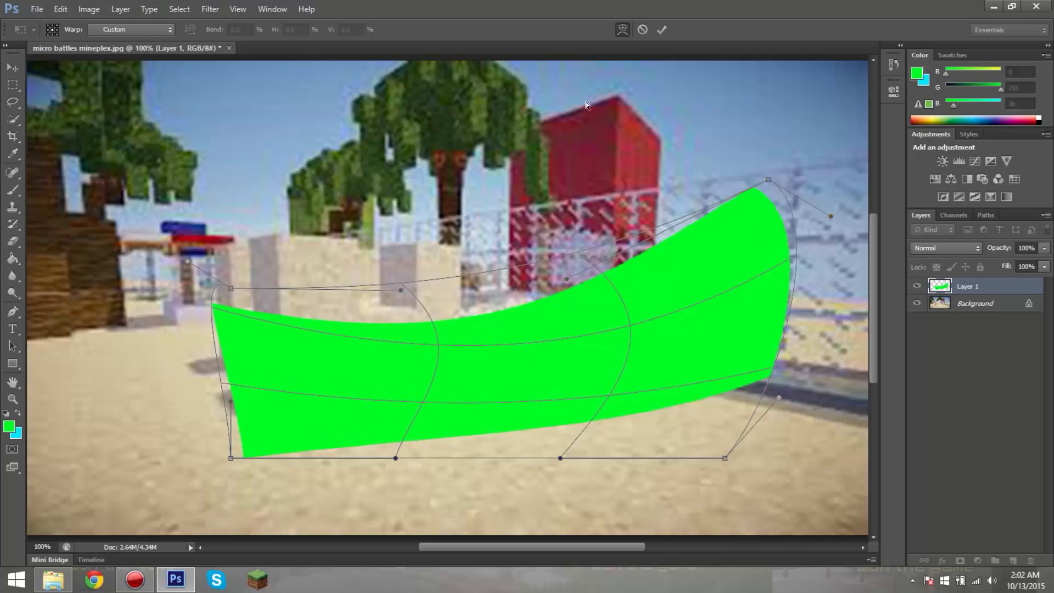
left_click_drag(513, 314, 489, 298)
left_click_drag(543, 434, 523, 455)
left_click_drag(769, 179, 628, 223)
left_click_drag(653, 272, 803, 293)
left_click_drag(625, 347, 543, 351)
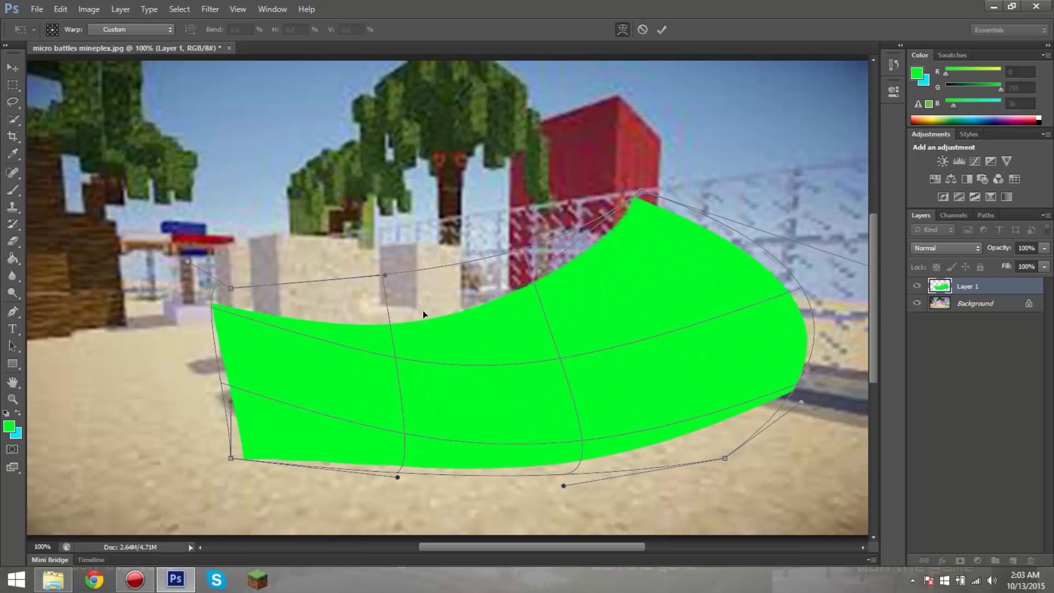
left_click_drag(423, 311, 392, 301)
left_click_drag(261, 329, 306, 383)
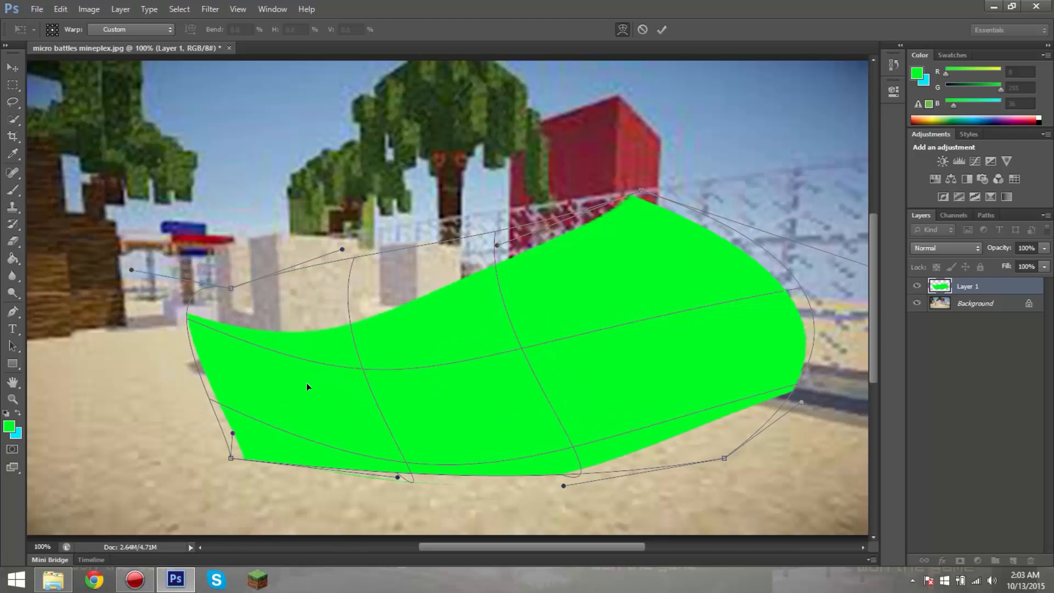
left_click(644, 29)
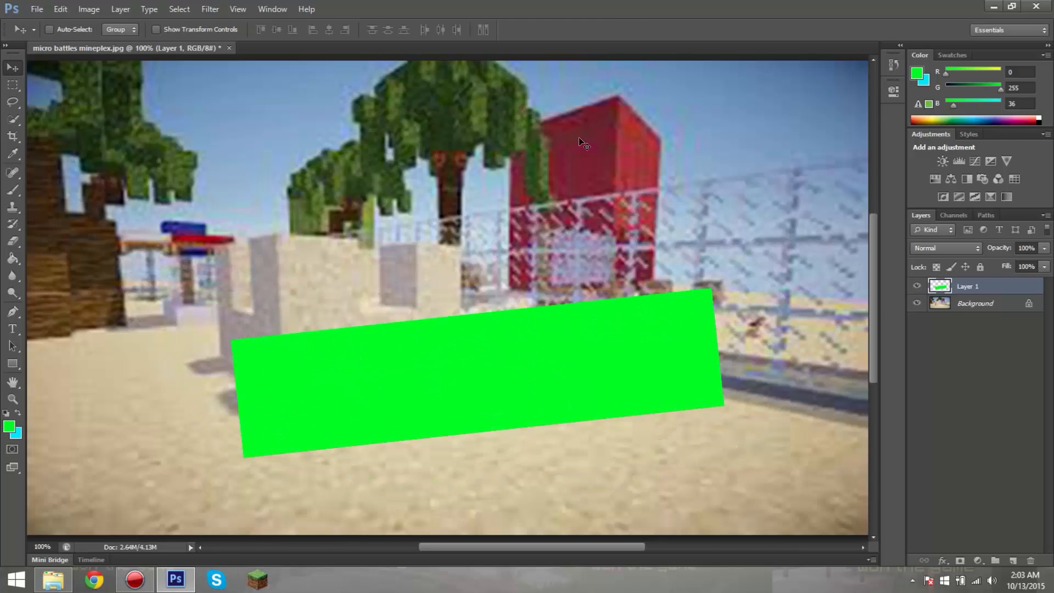
right_click(468, 340)
left_click(511, 444)
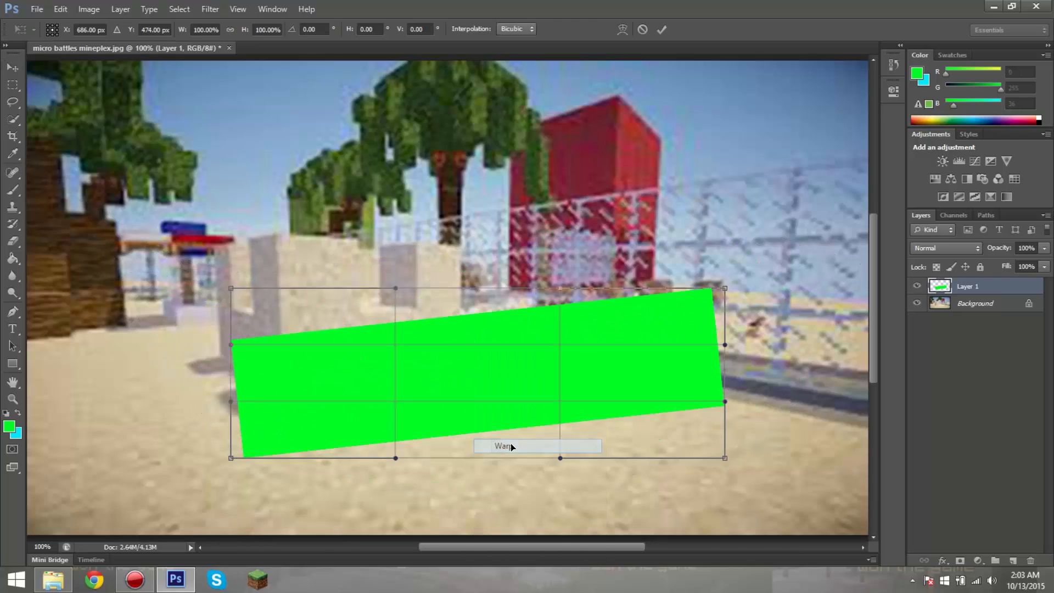
left_click(13, 400)
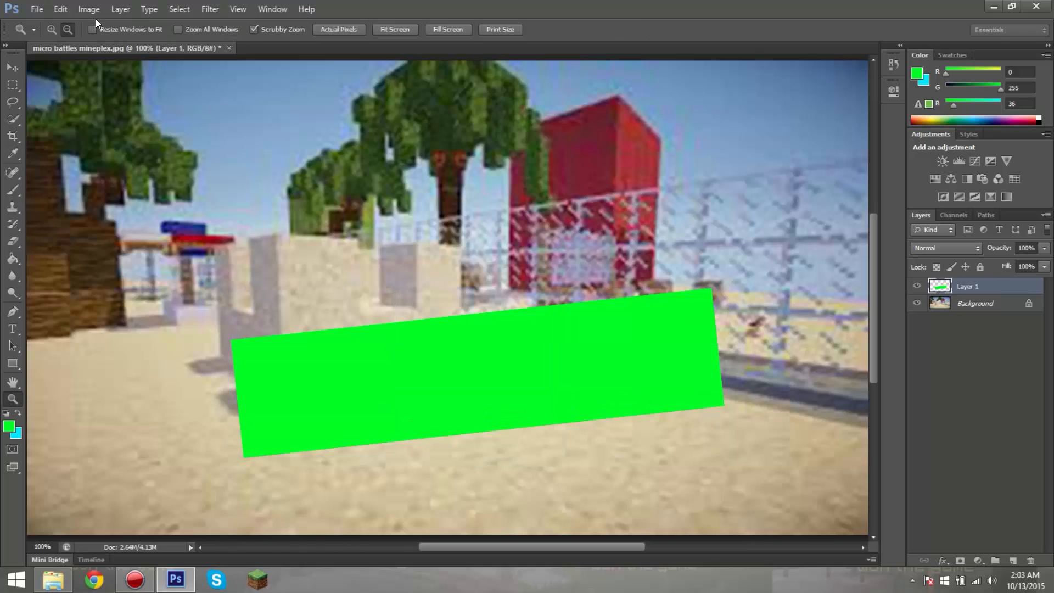
left_click(258, 254, "alt")
key("v")
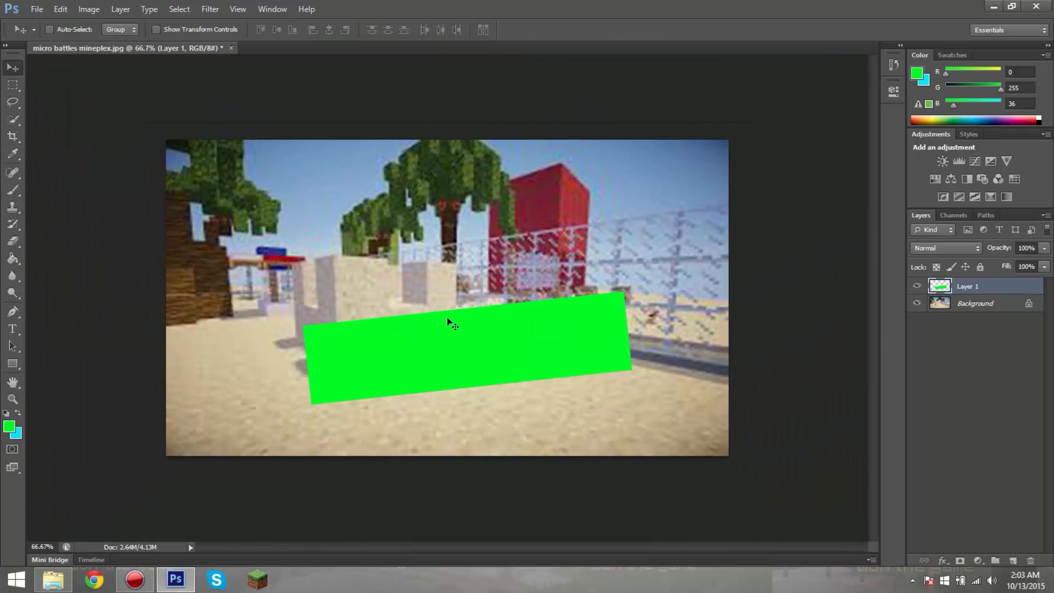
Step: Warp the green rectangle so its upper and lower edges bend into a wave
key("ctrl+t")
right_click(533, 352)
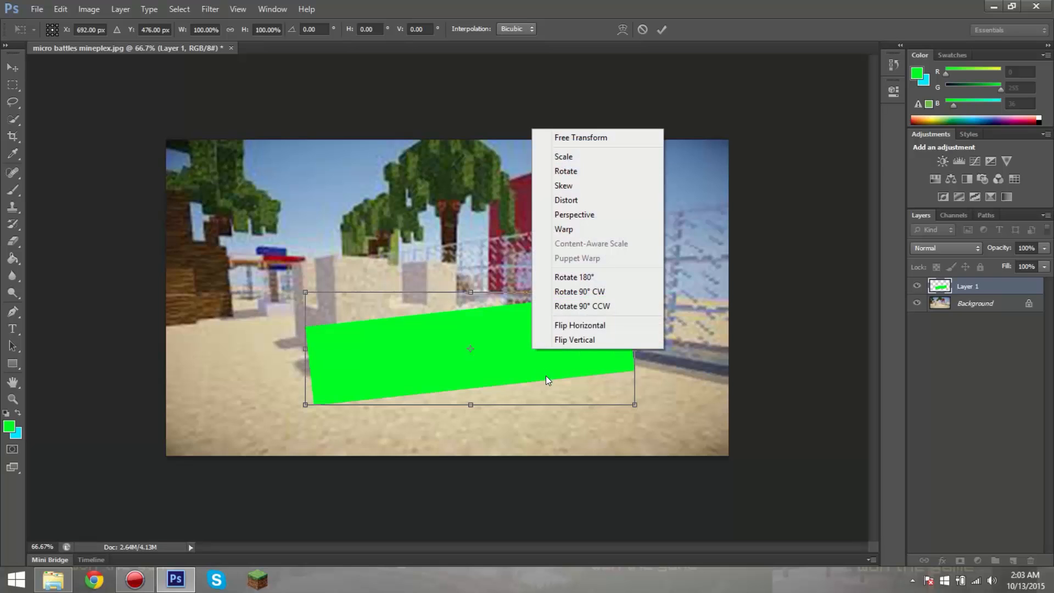
left_click(564, 229)
left_click_drag(429, 324, 559, 420)
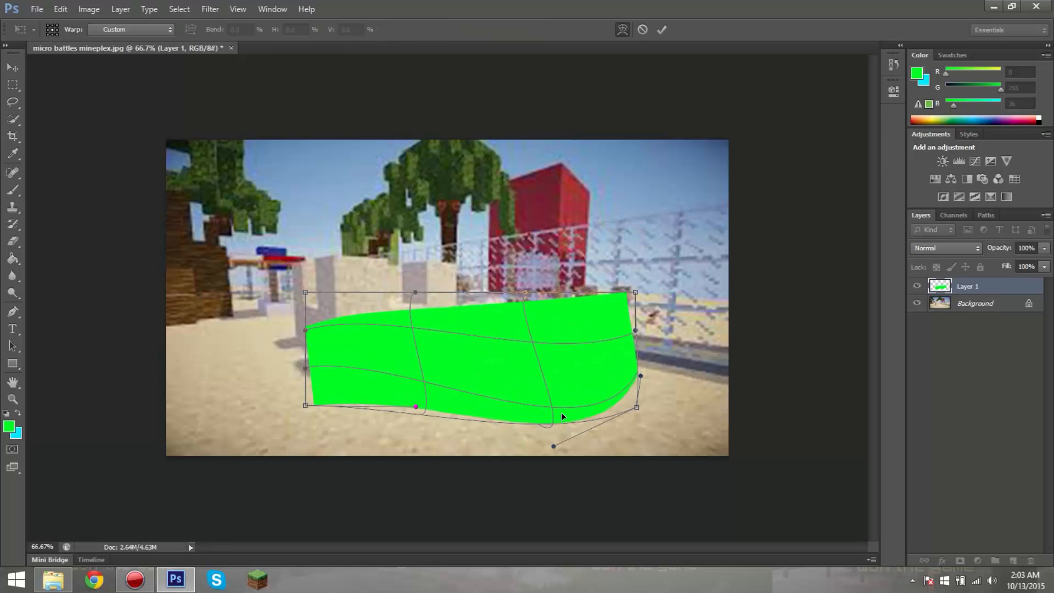
left_click_drag(595, 301, 583, 328)
left_click_drag(350, 391, 362, 372)
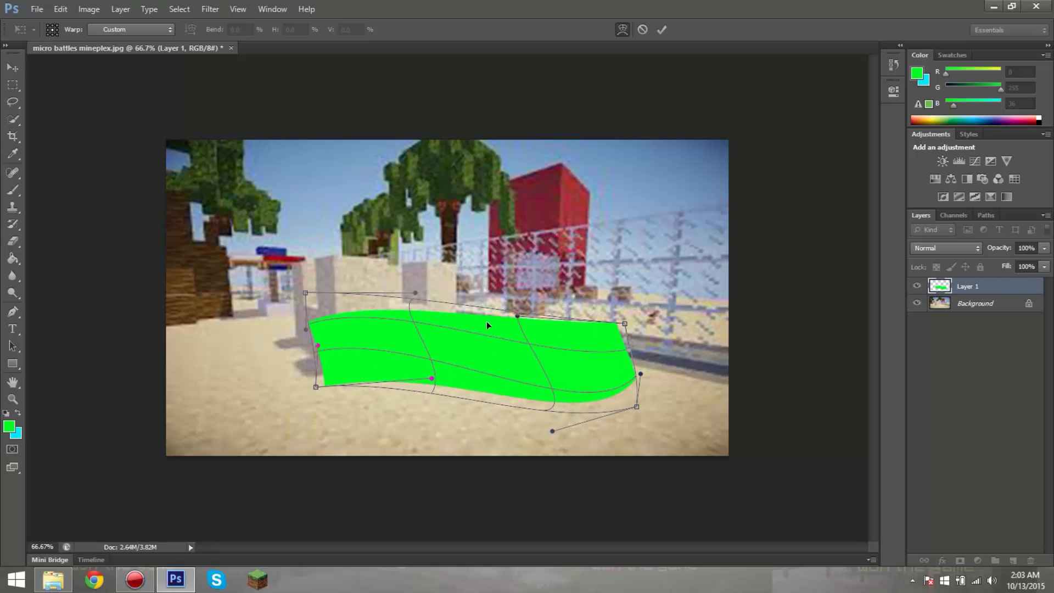
Step: Stretch the warp's upper-right corner into a raised point and its lower-left end outward, and apply the leaf-like shape
left_click_drag(629, 350, 691, 301)
left_click_drag(625, 324, 657, 233)
left_click_drag(637, 407, 611, 301)
left_click_drag(518, 363, 241, 381)
left_click_drag(418, 364, 452, 355)
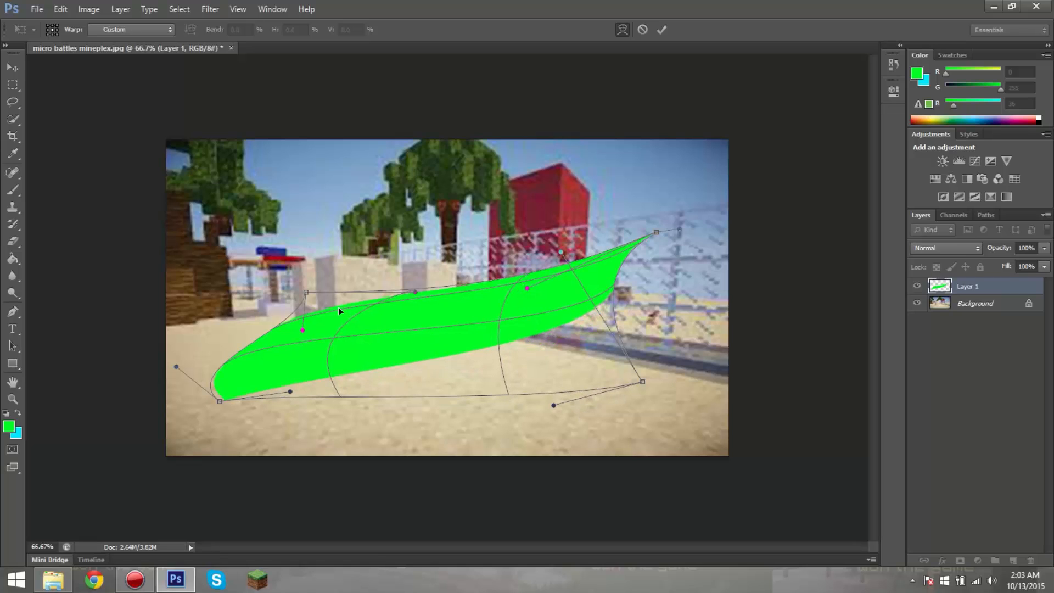
left_click(662, 29)
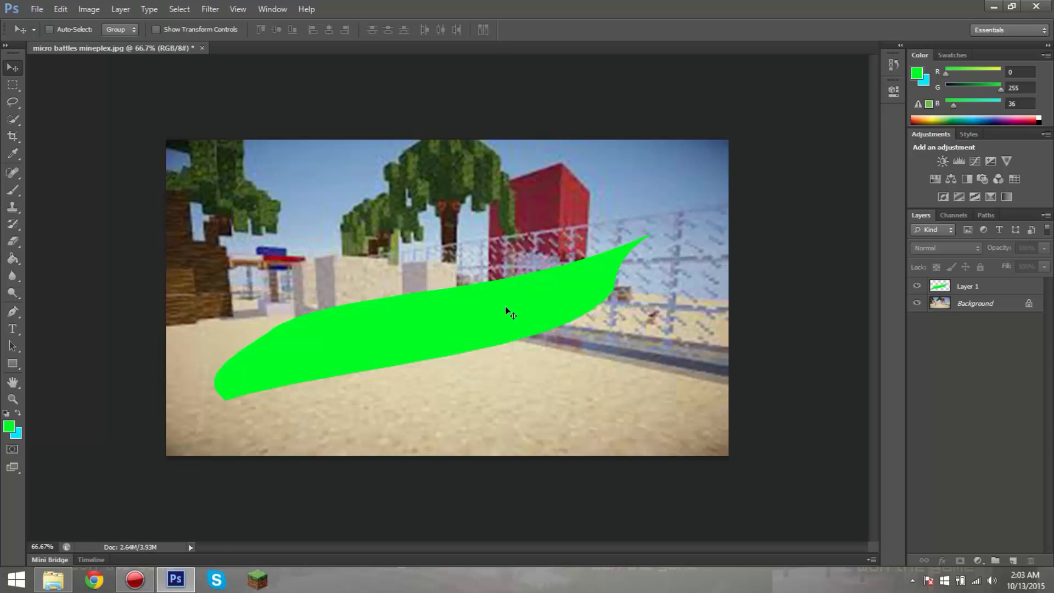
Step: Select Layer 1, rotate the green shape about 4° clockwise and move it down and to the right over the sand
left_click(454, 331)
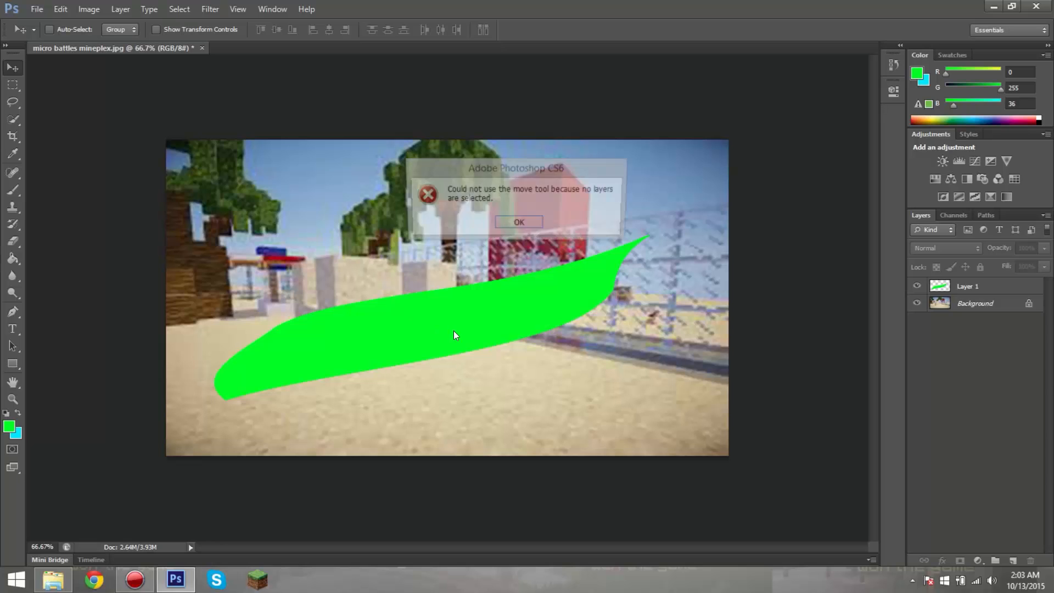
left_click(518, 224)
left_click(965, 286)
key("ctrl+t")
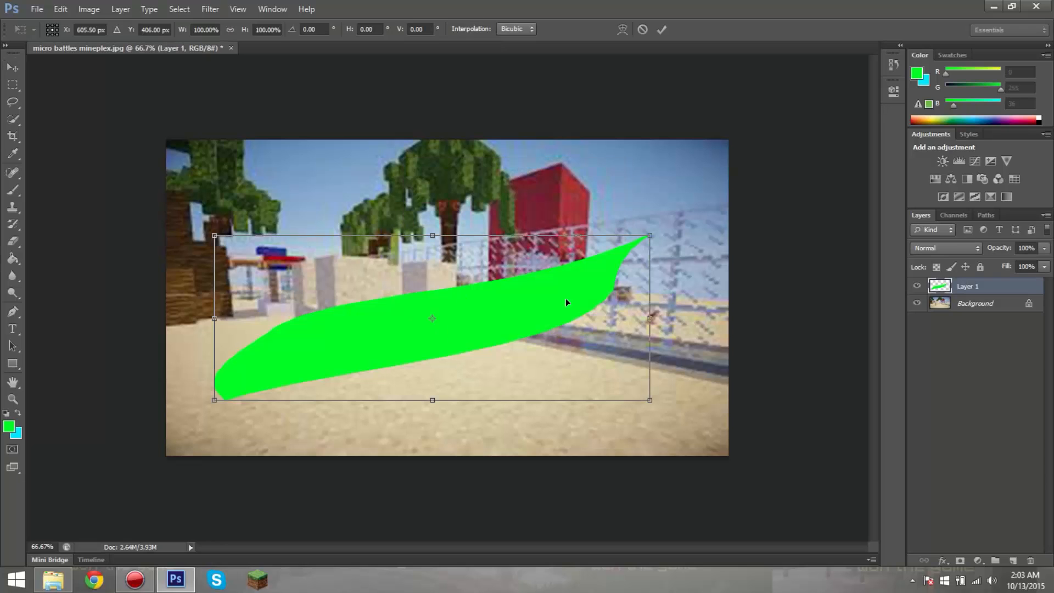
left_click_drag(566, 298, 564, 322)
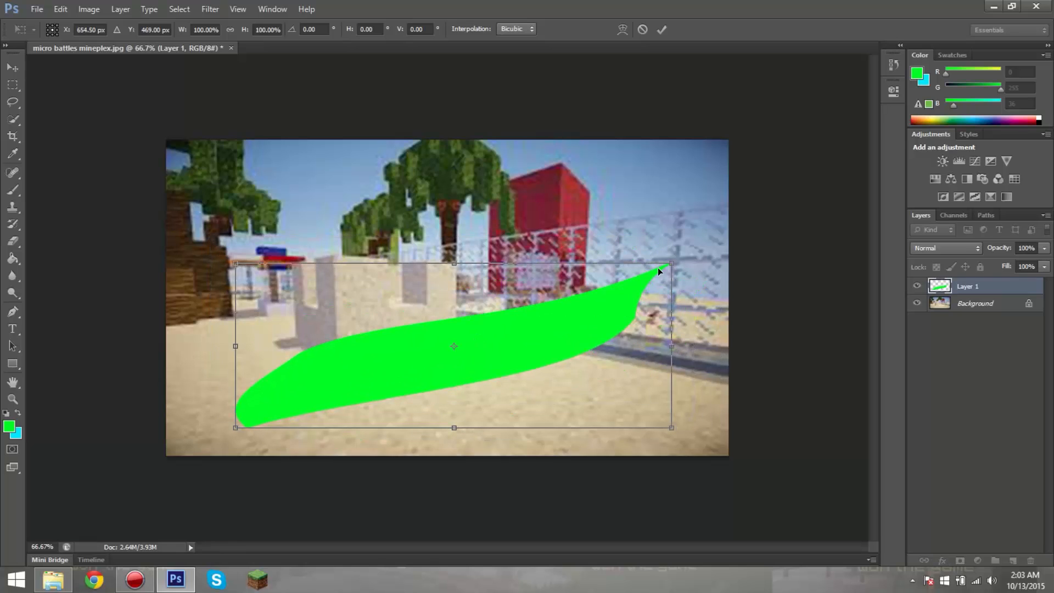
mouse_move(686, 258)
left_mouse_down()
mouse_move(700, 304)
mouse_move(686, 273)
left_mouse_up()
left_click_drag(571, 321, 596, 334)
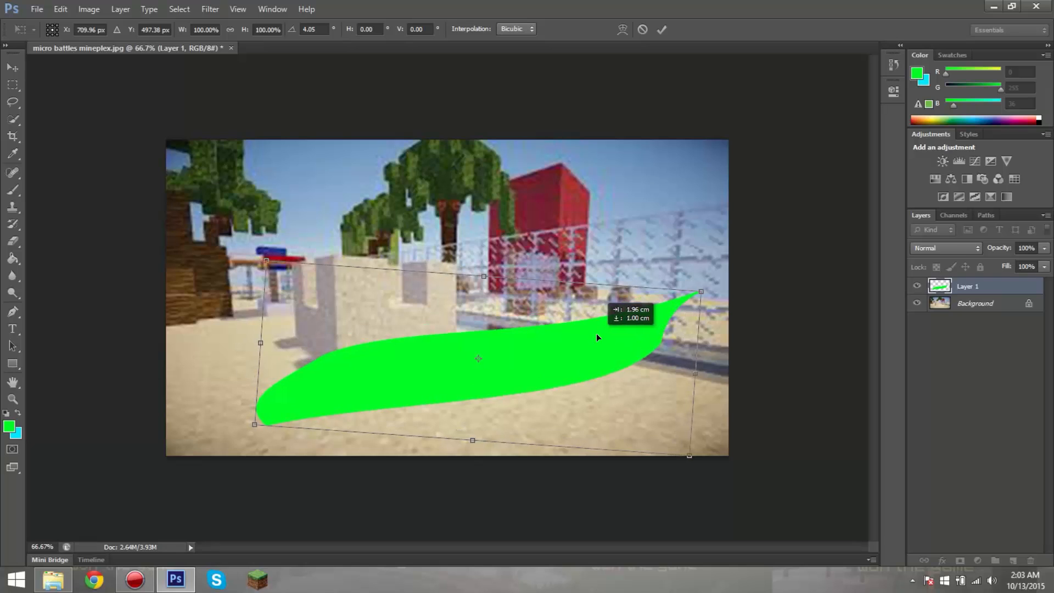
Step: Warp the green shape's pointed right tip inward into an upward hook, apply it and move the shape slightly up
right_click(539, 368)
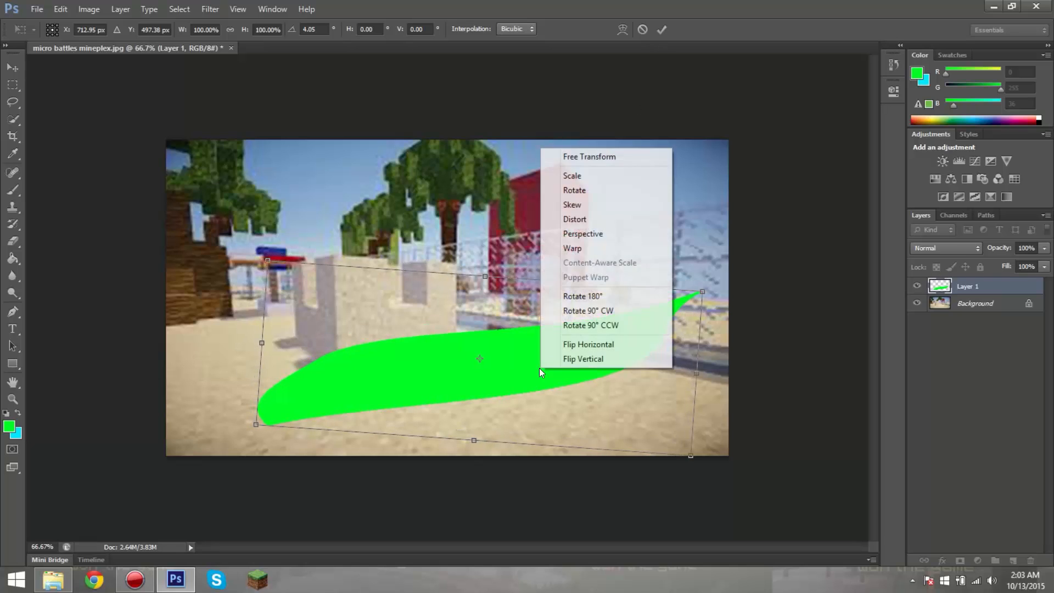
left_click(572, 253)
left_click_drag(485, 304, 444, 305)
left_click_drag(690, 287, 535, 284)
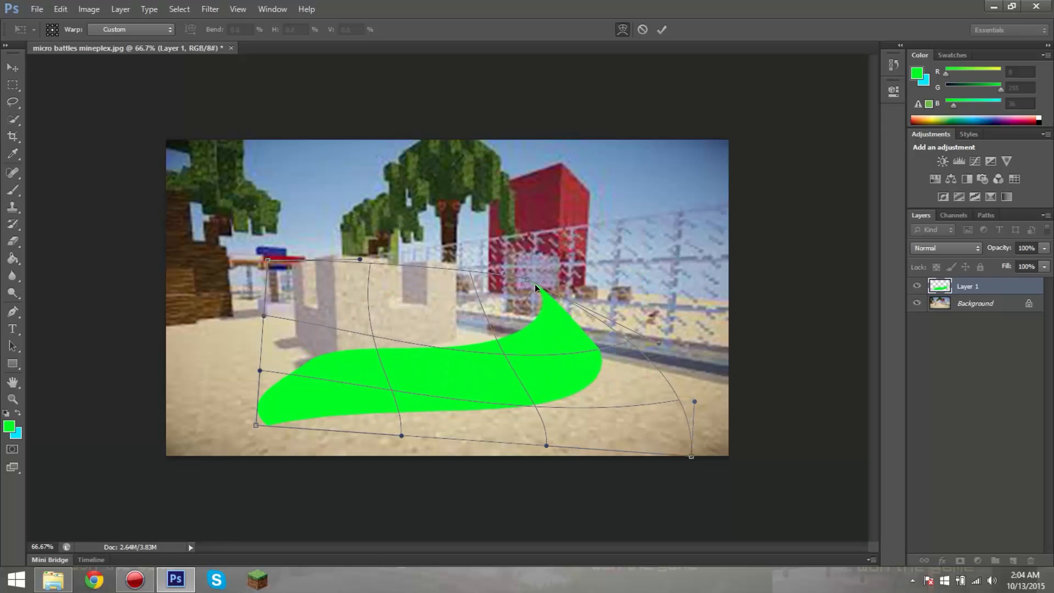
left_click(662, 31)
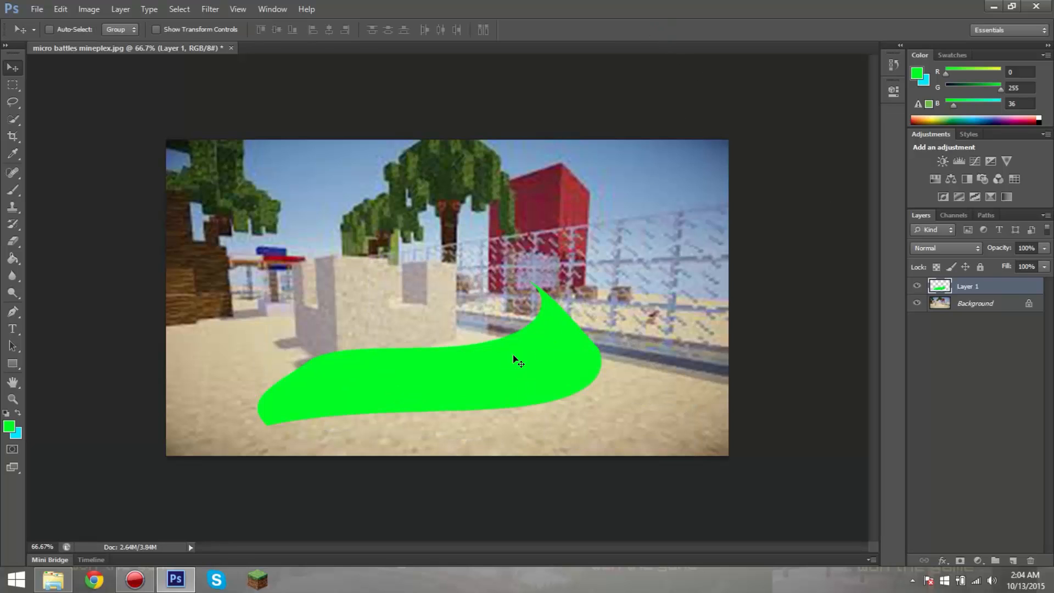
left_click_drag(514, 357, 525, 336)
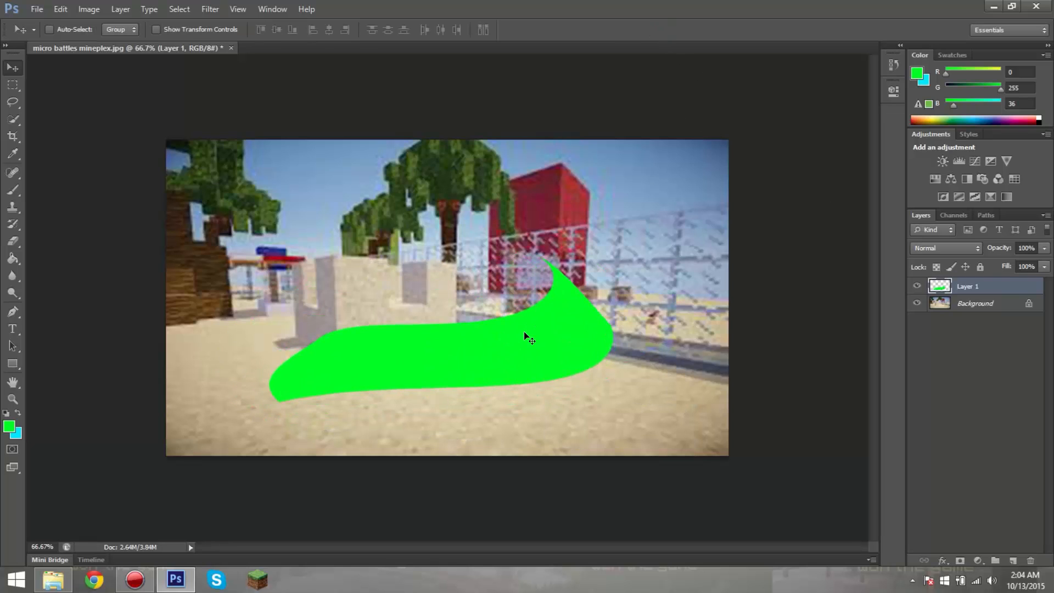
Step: Warp the green shape's lower-left end outward into a point, apply it, move the shape down and right, and deselect its layer
key("ctrl+t")
right_click(524, 331)
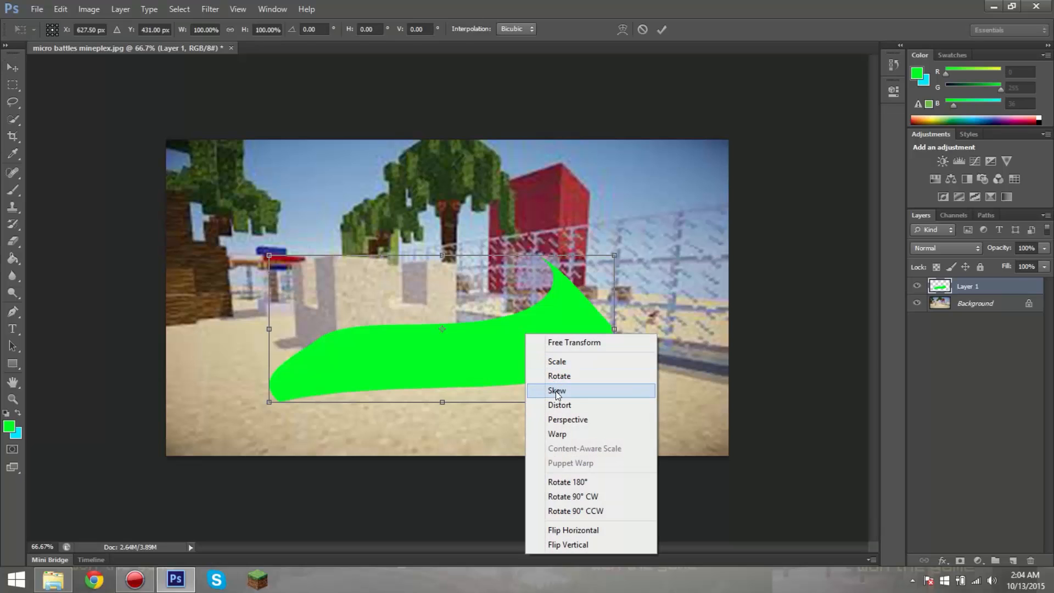
left_click(556, 433)
left_click_drag(268, 400, 183, 417)
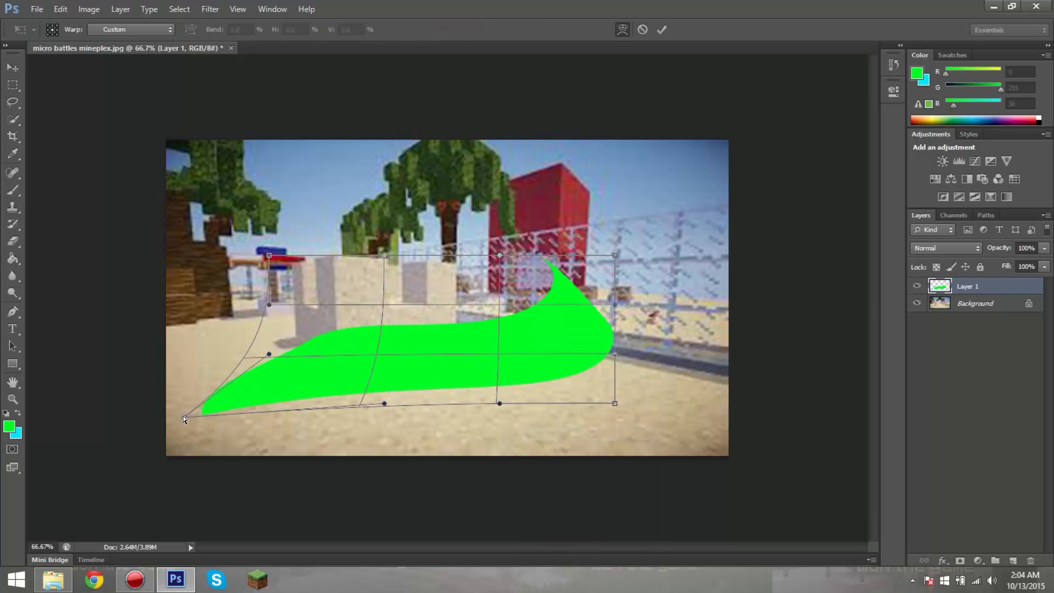
left_click(662, 29)
left_click_drag(444, 360, 468, 367)
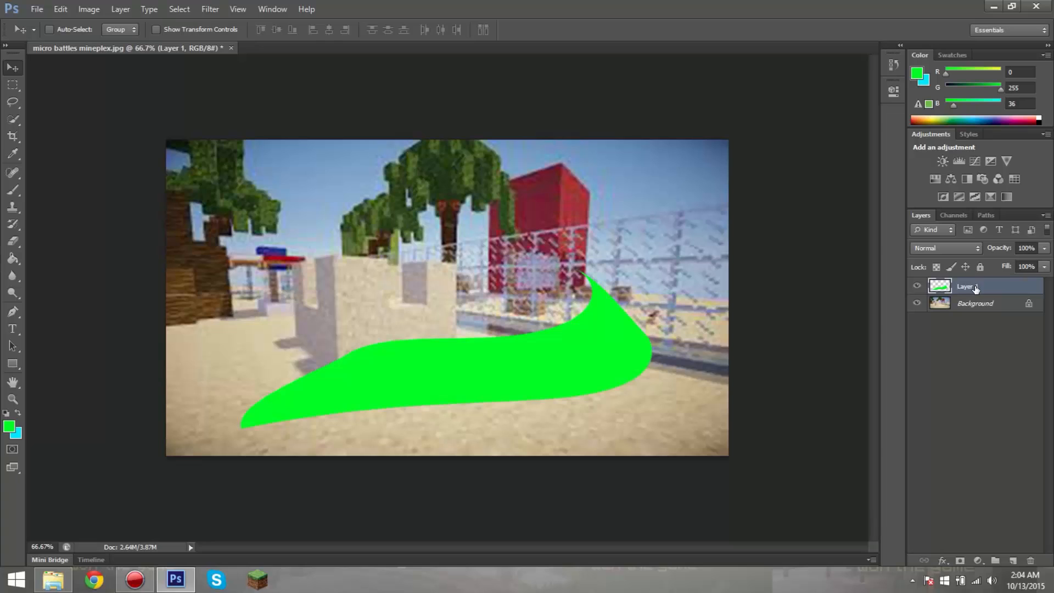
left_click(985, 331)
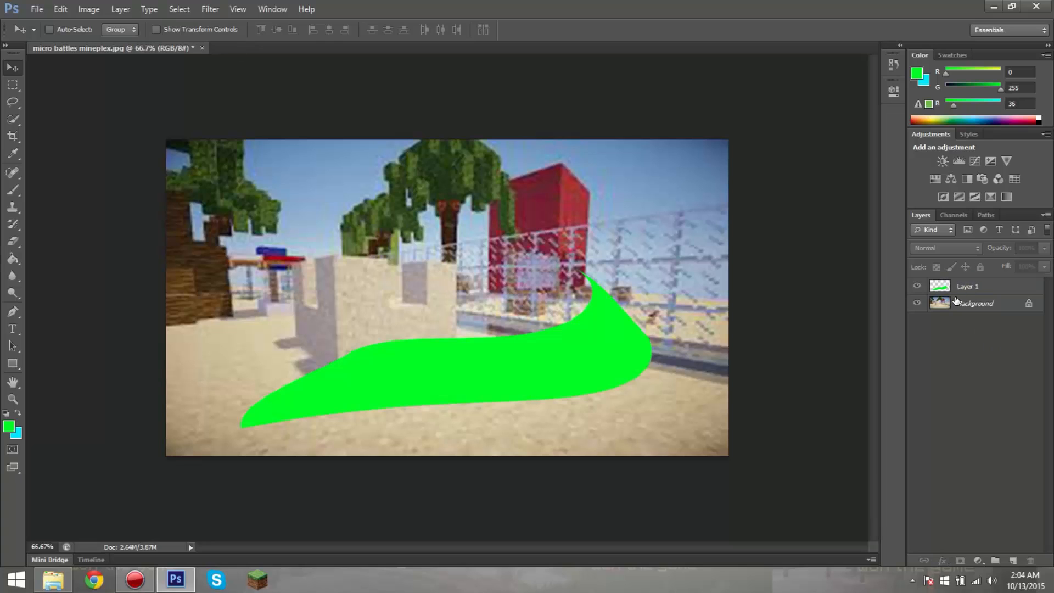
left_click(960, 290)
left_click(971, 321)
left_click(960, 286)
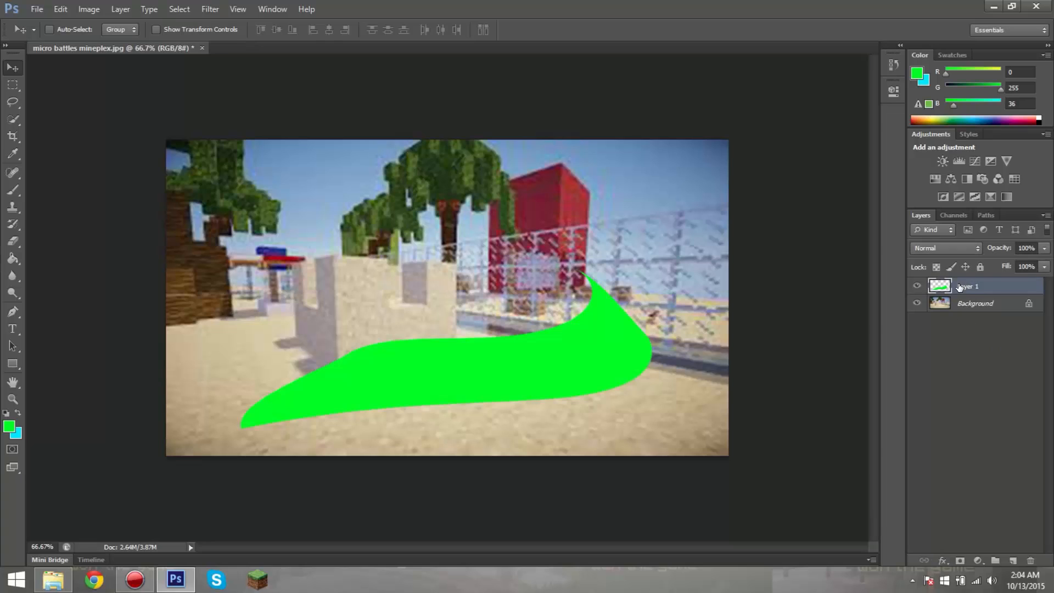
left_click(964, 342)
left_click(961, 288)
left_click(962, 303)
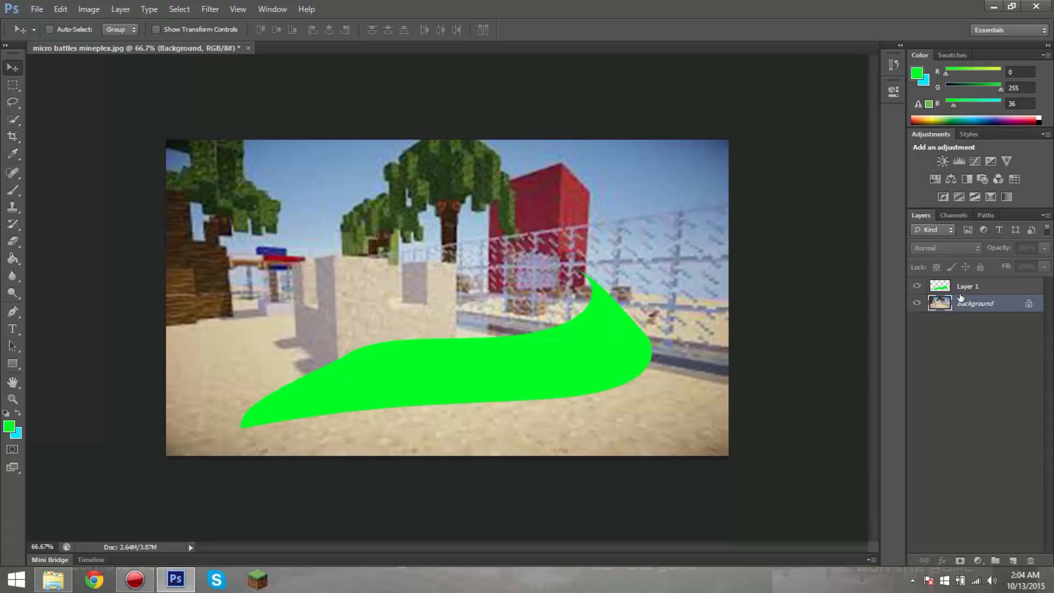
Step: Open the blending options of Layer 1, enable Drop Shadow, and show its settings with the green shape uncovered
left_click(961, 293)
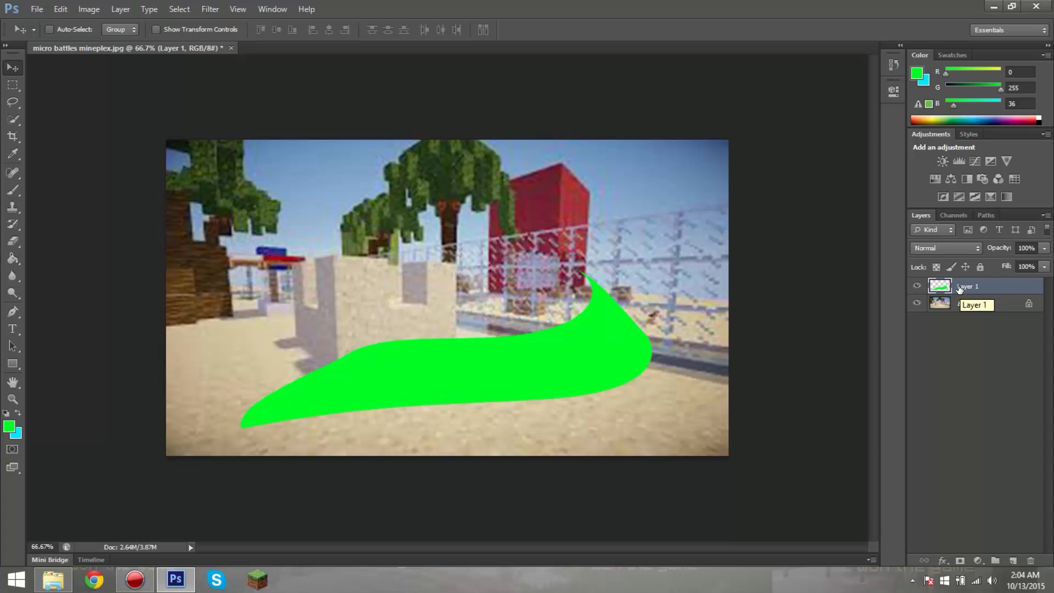
right_click(962, 288)
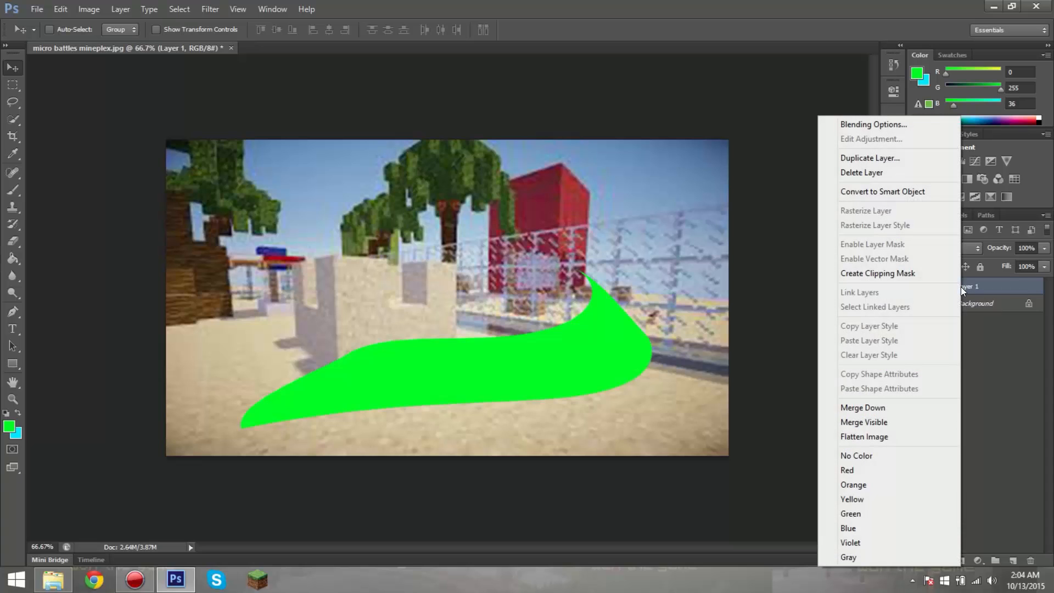
left_click(868, 125)
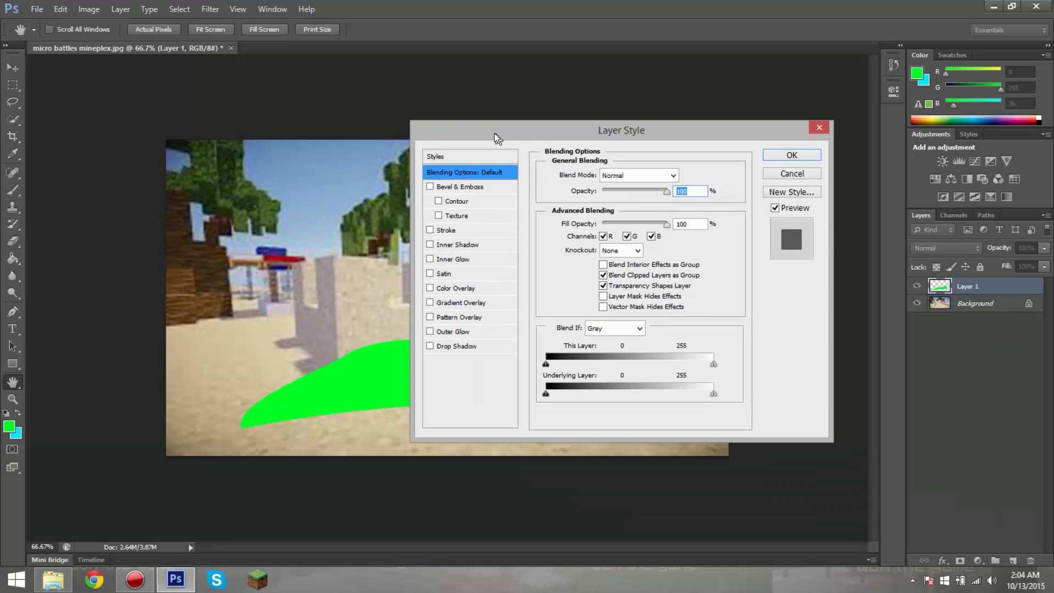
left_click_drag(714, 221, 646, 141)
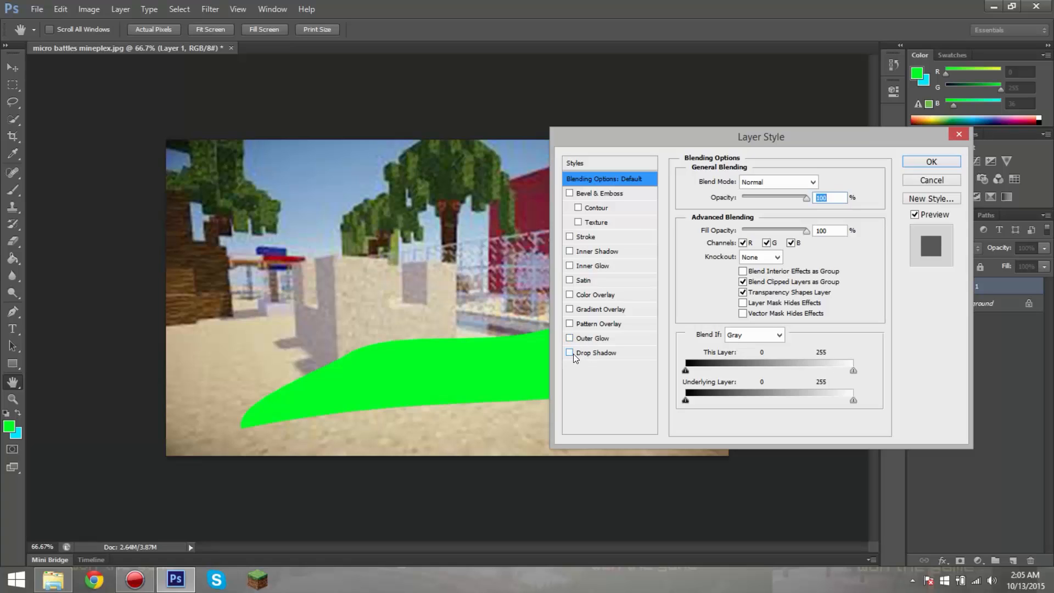
left_click(569, 352)
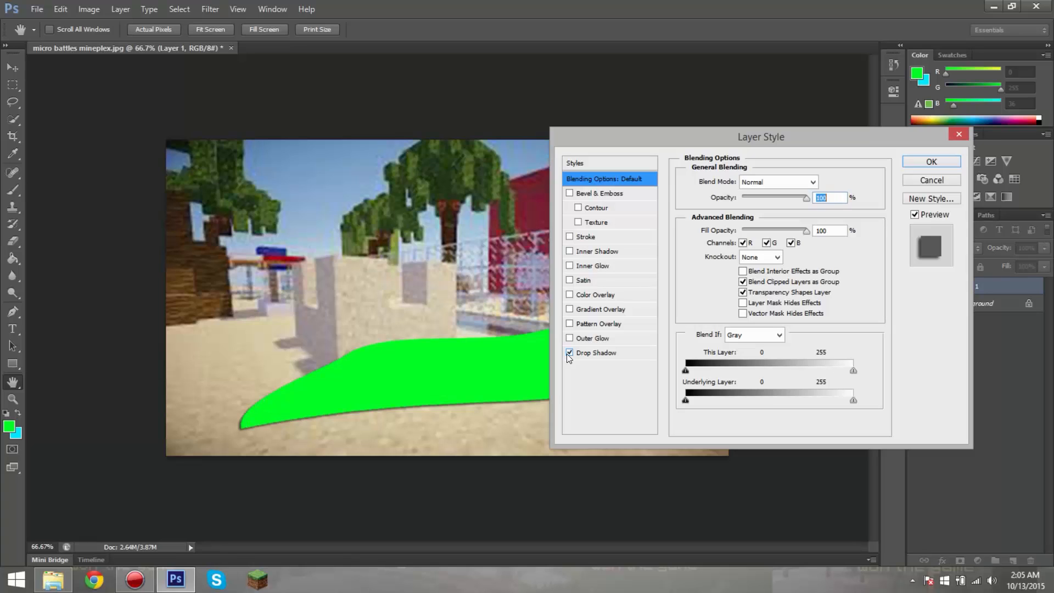
left_click(632, 353)
left_click_drag(786, 138, 886, 239)
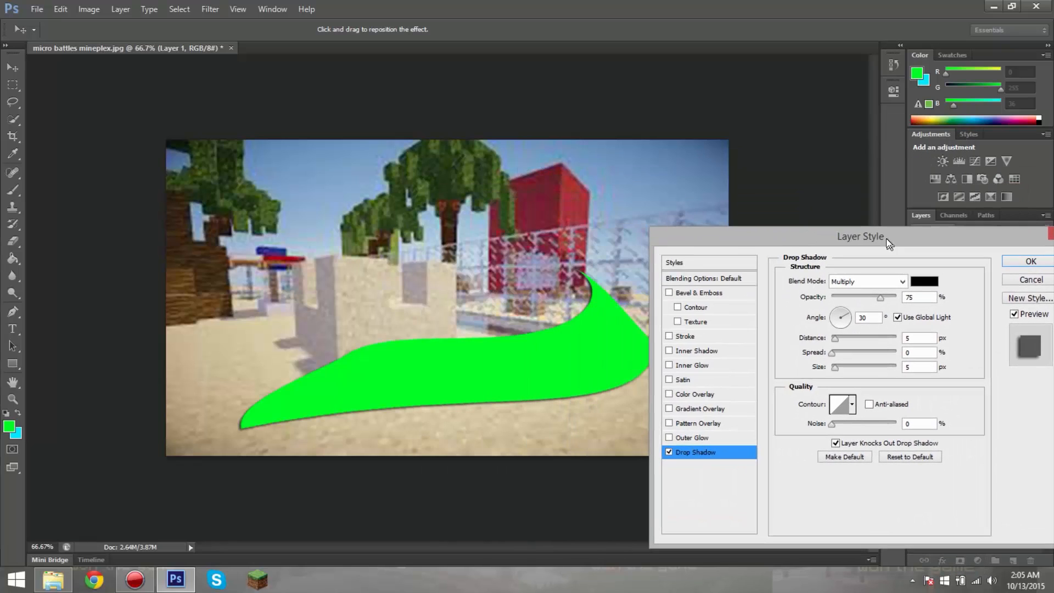
Step: Set the drop shadow's opacity to 60%, distance to 20 px and spread to 20%, and apply the style
left_click_drag(878, 299, 974, 304)
left_click_drag(905, 295, 871, 302)
mouse_move(837, 337)
left_mouse_down()
mouse_move(858, 336)
mouse_move(844, 339)
left_mouse_up()
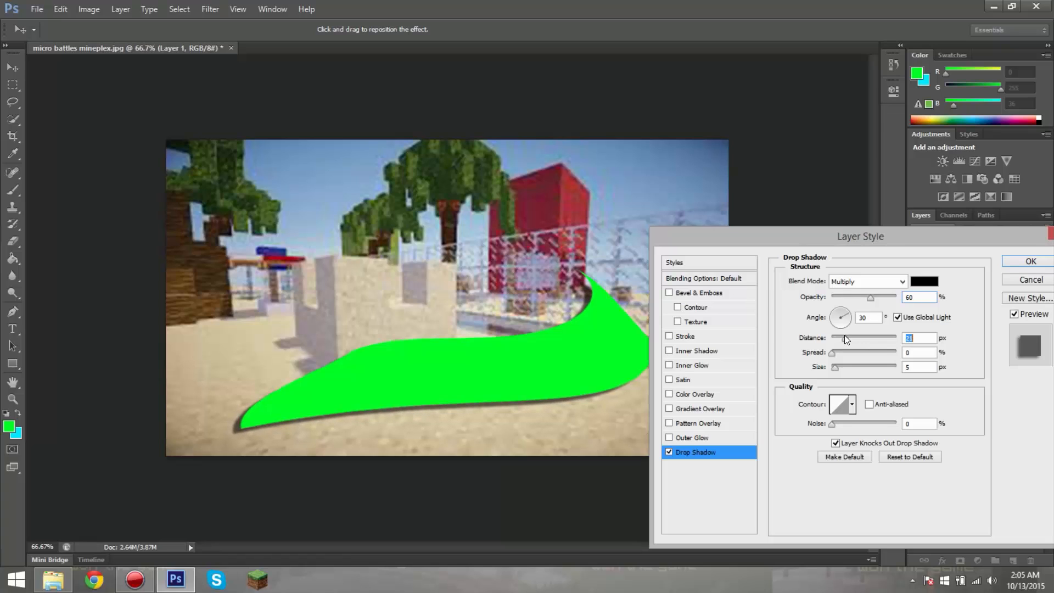
mouse_move(833, 353)
left_mouse_down()
mouse_move(885, 353)
mouse_move(832, 354)
mouse_move(846, 354)
left_mouse_up()
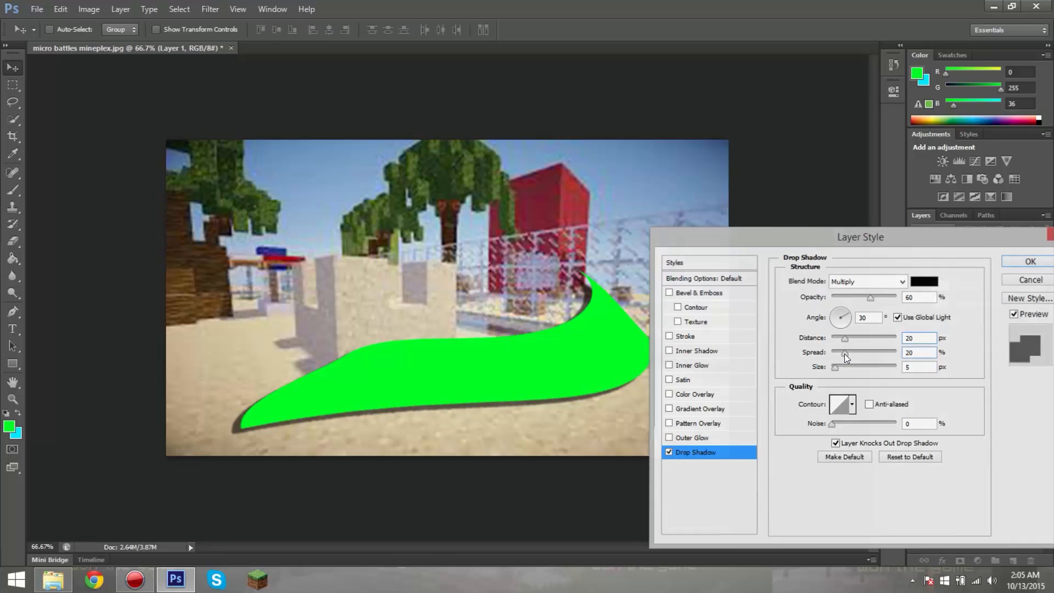
key("Return")
Step: Reopen Layer 1's drop shadow settings and set the shadow size to 7 px
right_click(946, 284)
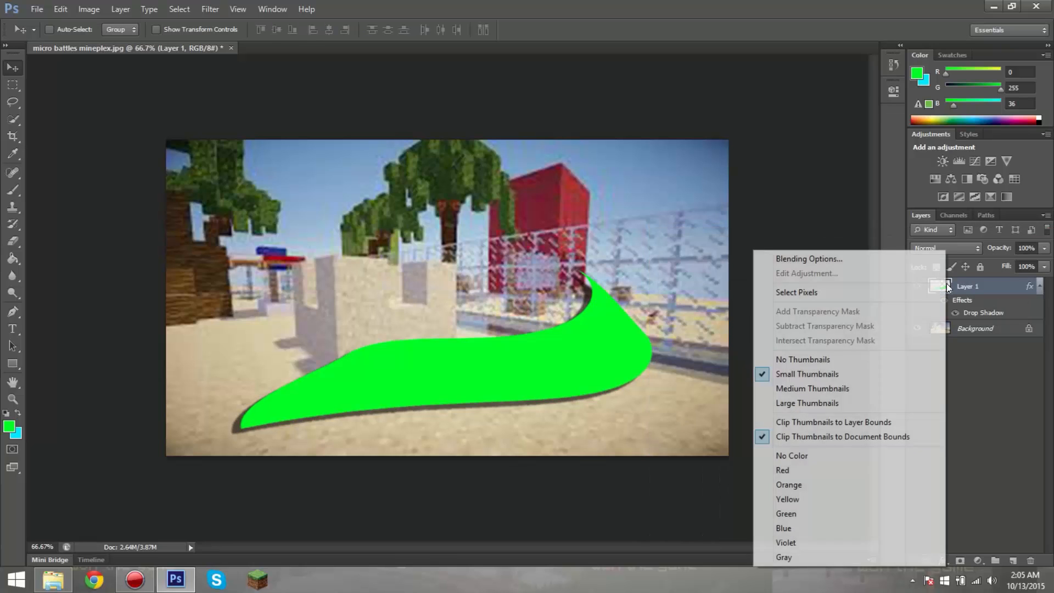
left_click(884, 261)
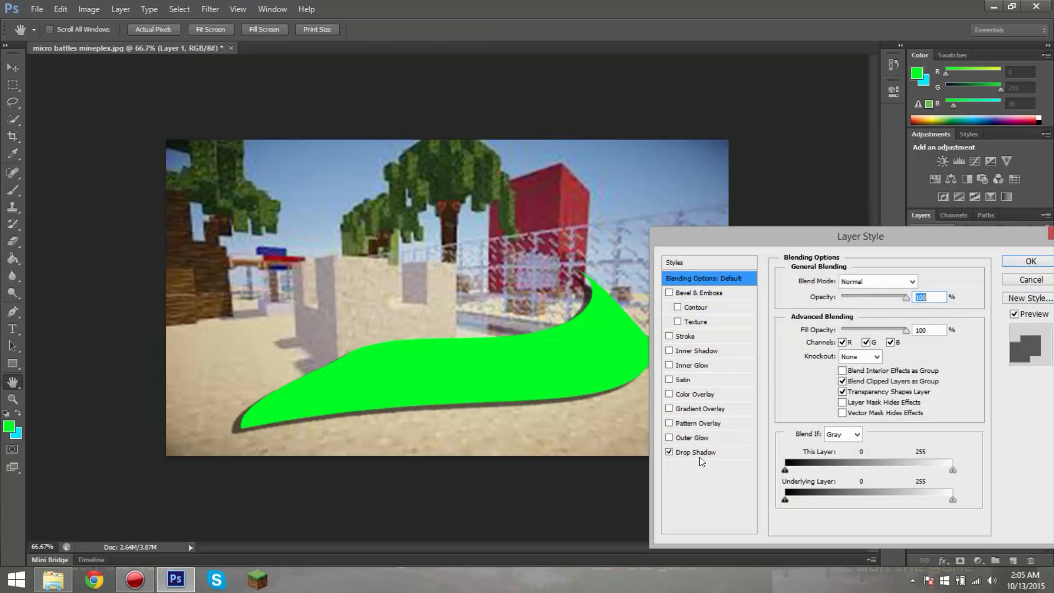
left_click(699, 455)
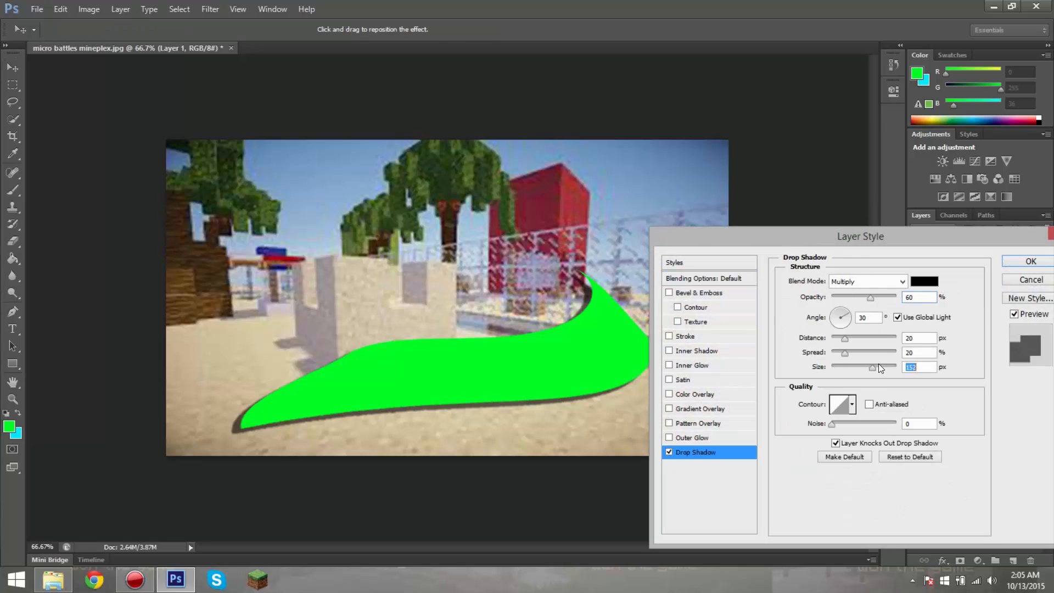
left_click_drag(836, 367, 795, 369)
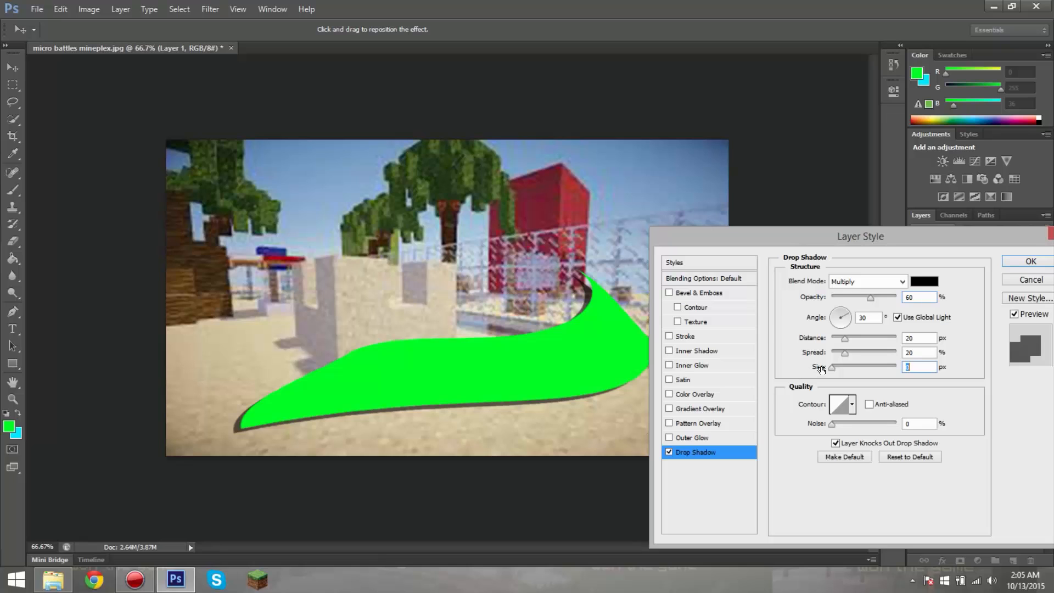
left_click_drag(866, 365, 836, 366)
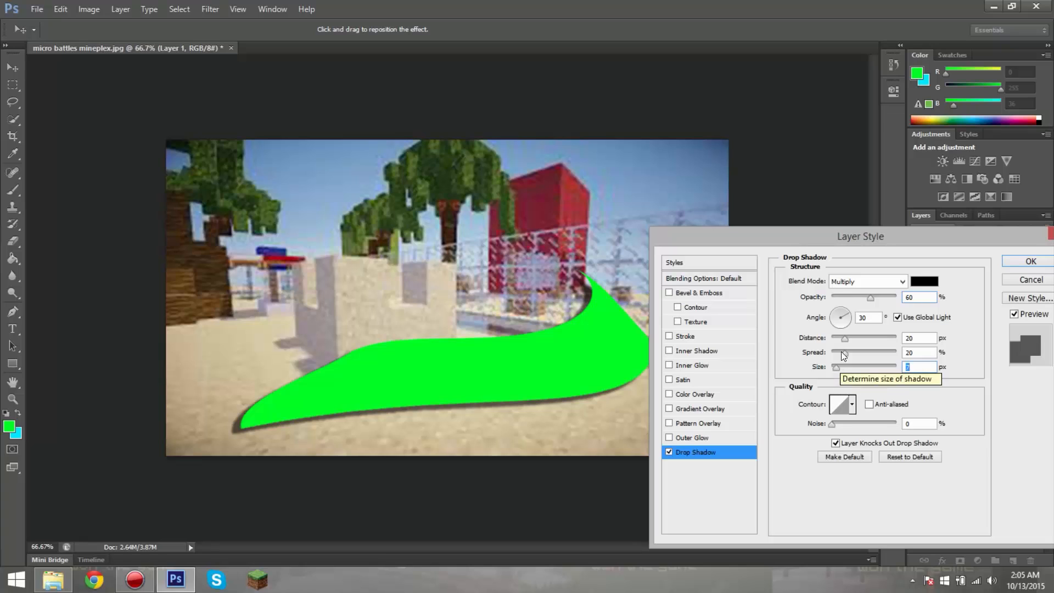
Step: Try several drop shadow light angles and set the angle to 145° so the shadow falls below the shape
left_click(842, 311)
left_click_drag(830, 305, 836, 309)
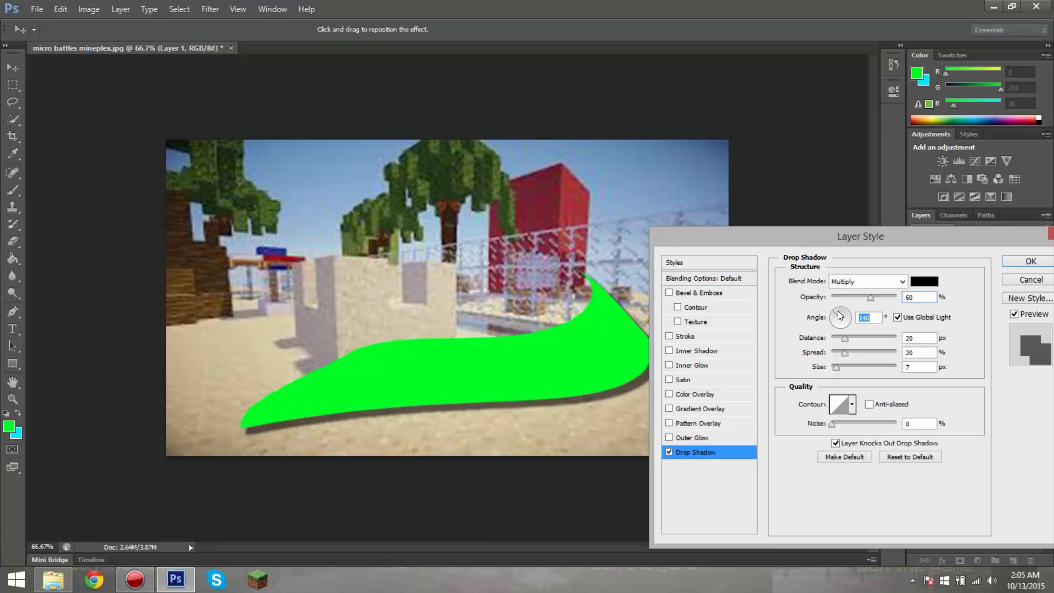
left_click(845, 313)
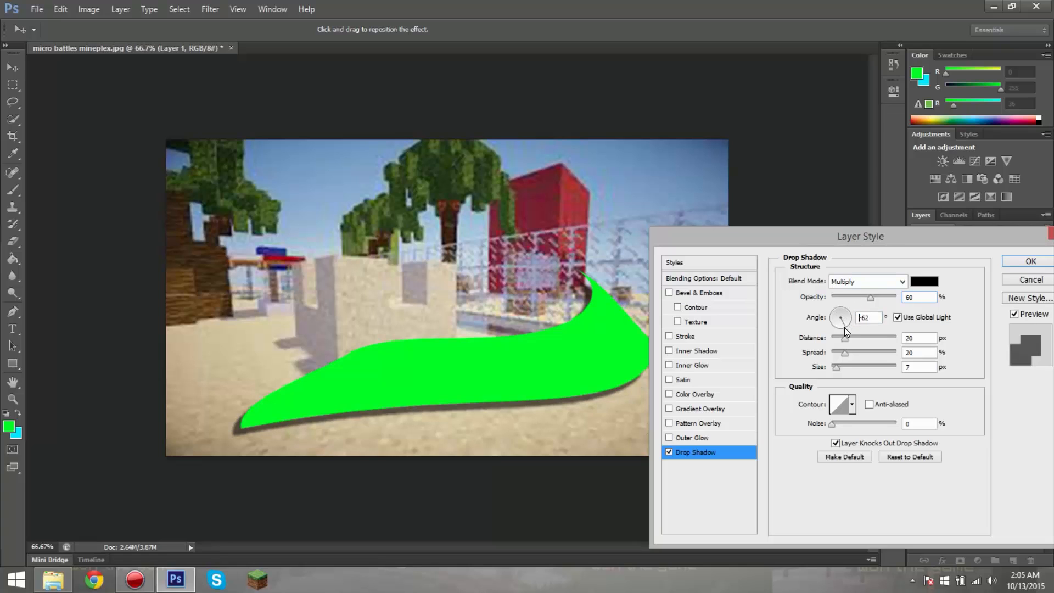
left_click(845, 327)
left_click(843, 302)
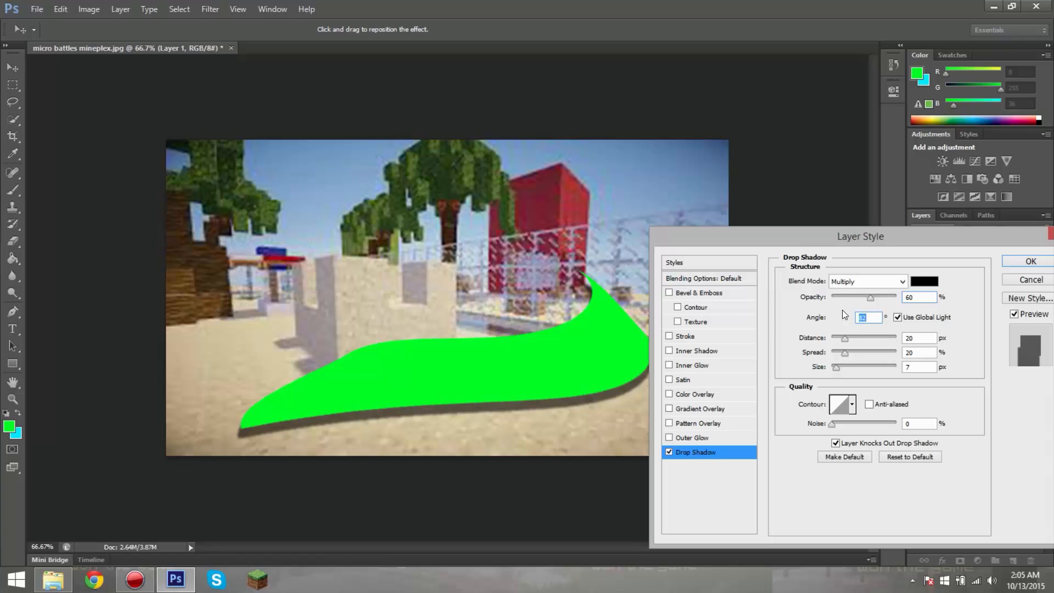
left_click_drag(843, 310, 828, 315)
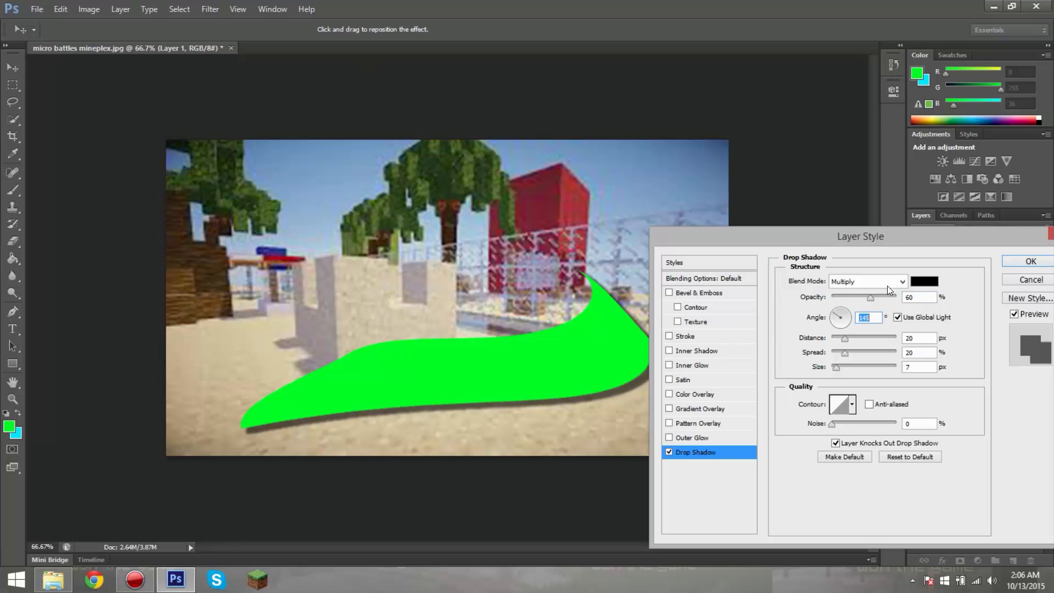
Step: Add an Outer Glow to Layer 1 and sample the shape's green (00ff24) as the glow colour
left_click_drag(931, 237, 853, 241)
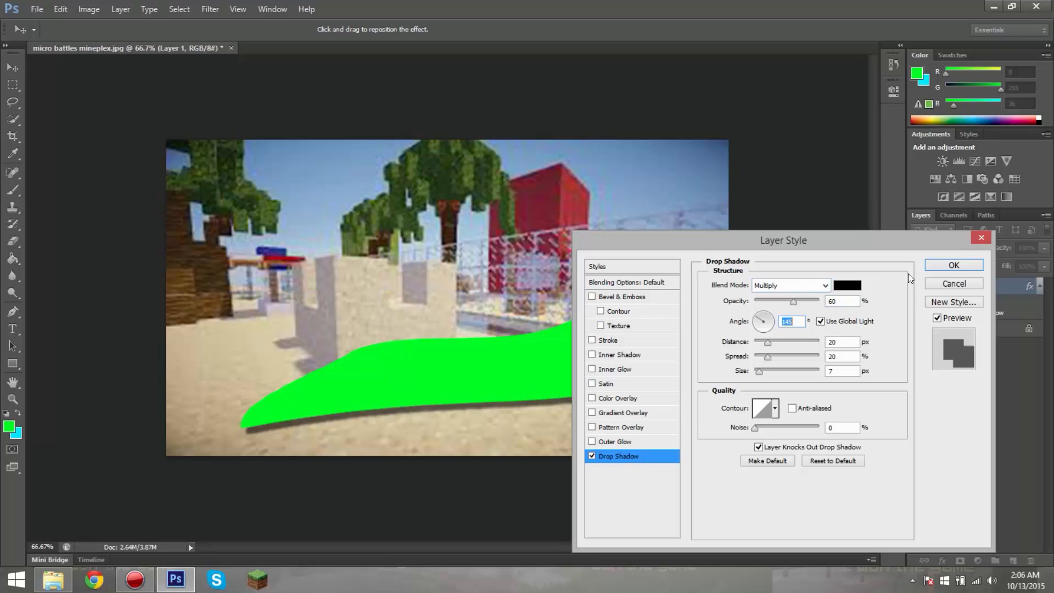
left_click(606, 444)
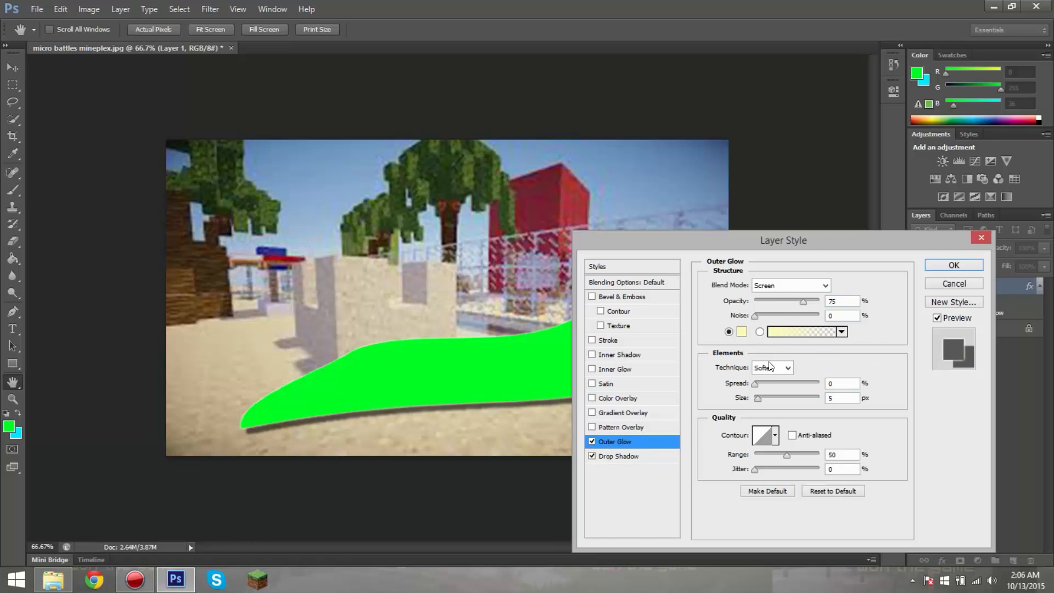
left_click(741, 332)
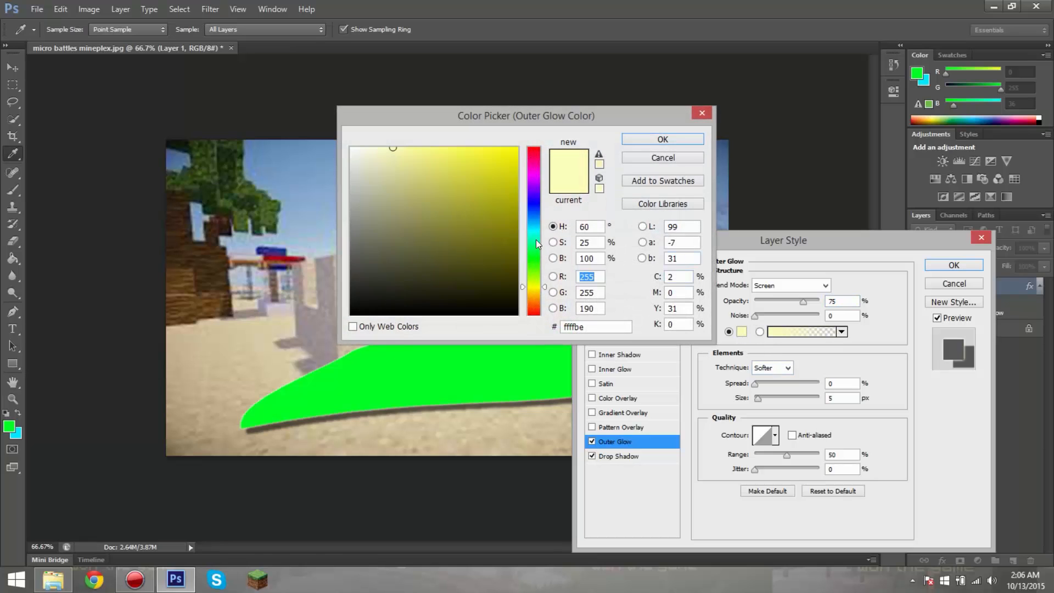
left_click_drag(541, 275, 536, 259)
left_click(478, 357)
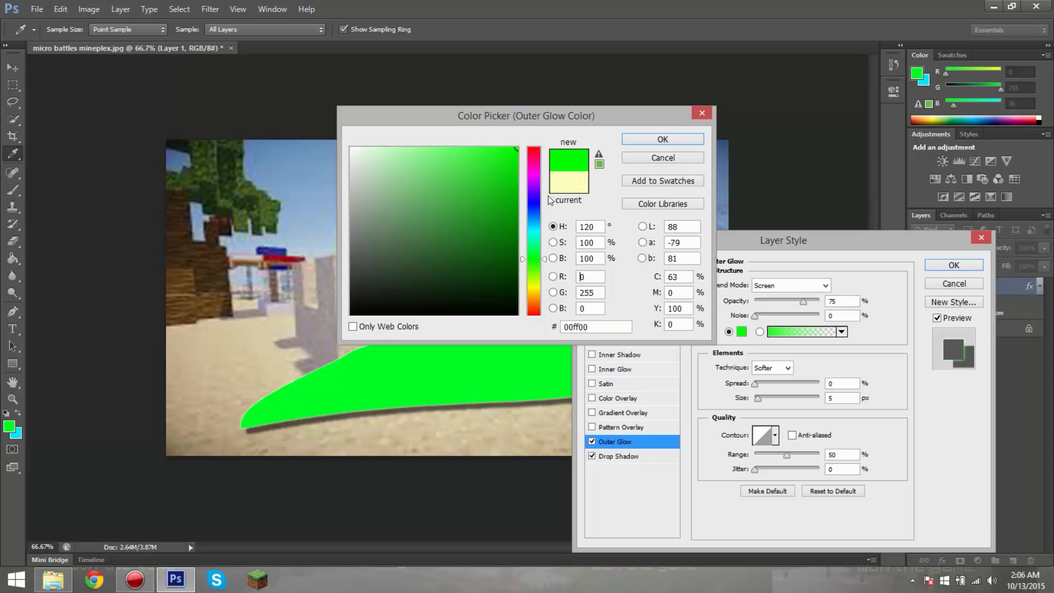
left_click(506, 353)
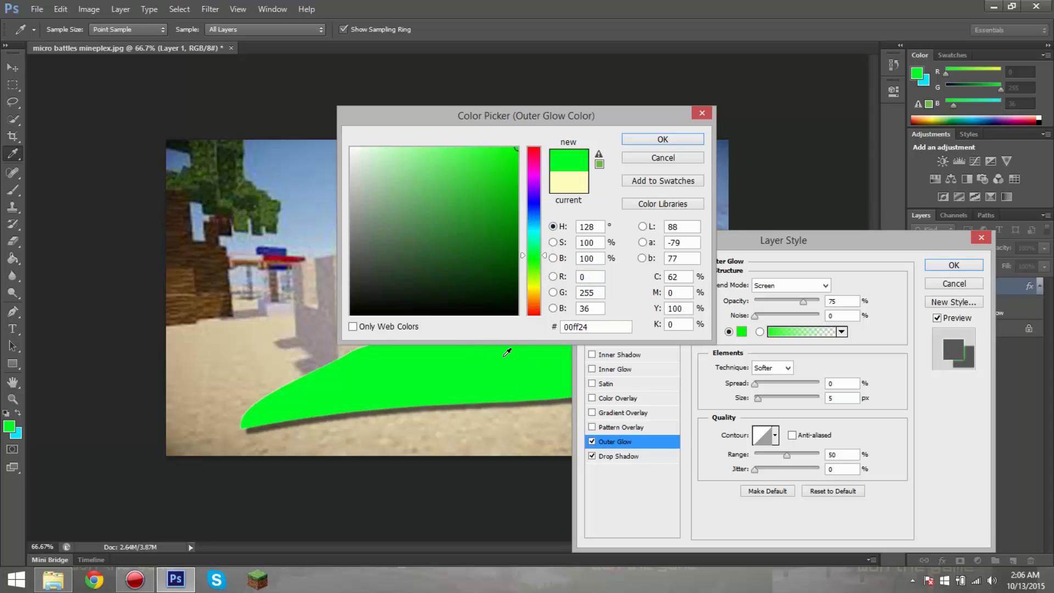
left_click(661, 138)
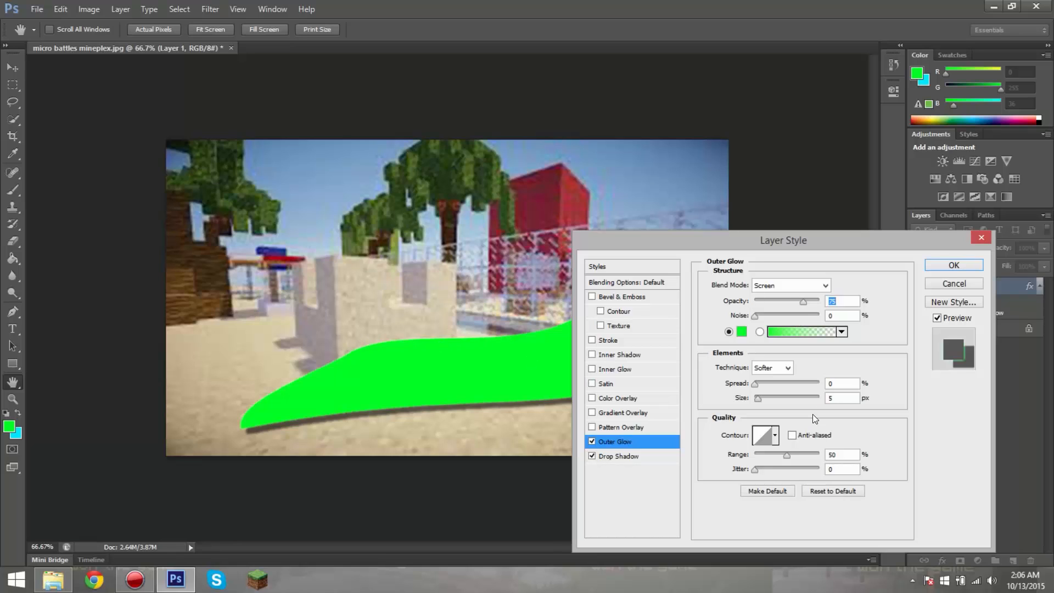
Step: Set the outer glow's size to 40 px, spread to 10% and opacity to 75%, and apply the layer style
mouse_move(759, 400)
left_mouse_down()
mouse_move(779, 397)
mouse_move(768, 397)
left_mouse_up()
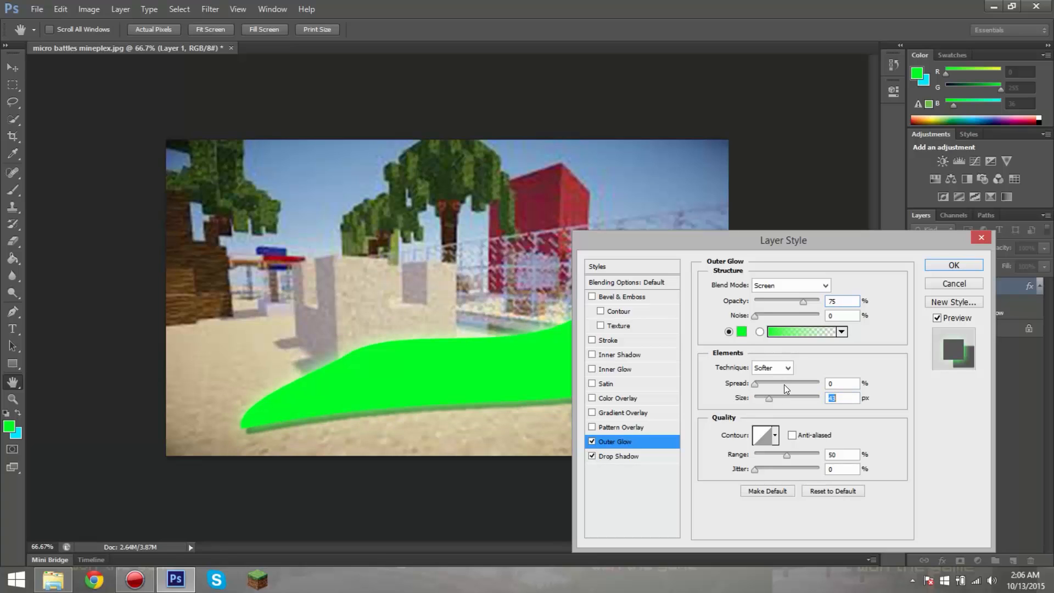
key("Down")
key("Down")
key("Down")
left_click_drag(759, 381, 765, 384)
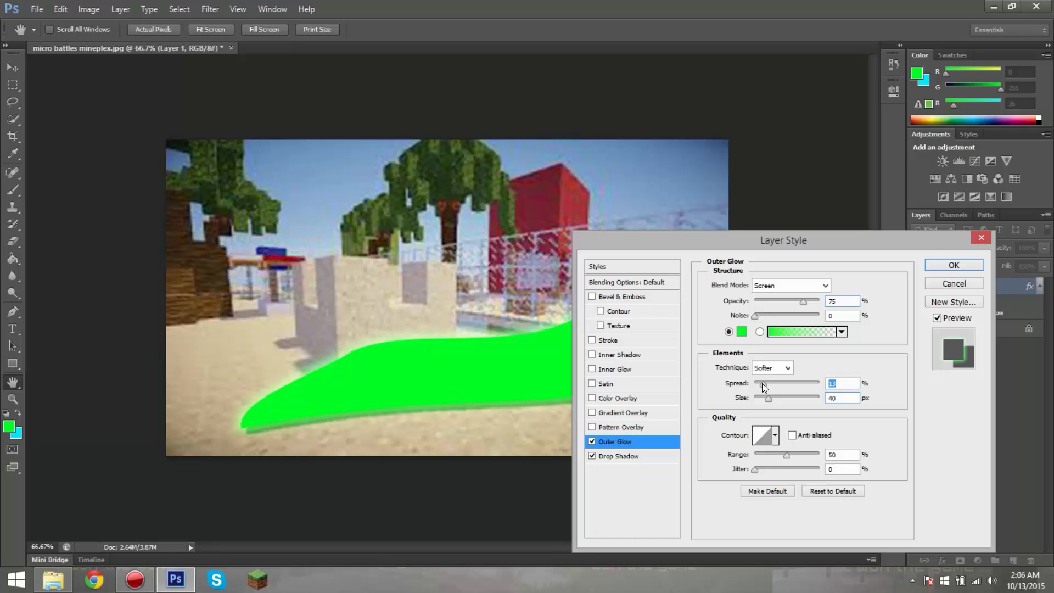
type("10")
mouse_move(807, 303)
left_mouse_down()
mouse_move(788, 301)
mouse_move(842, 302)
mouse_move(759, 304)
mouse_move(803, 302)
left_mouse_up()
type("75")
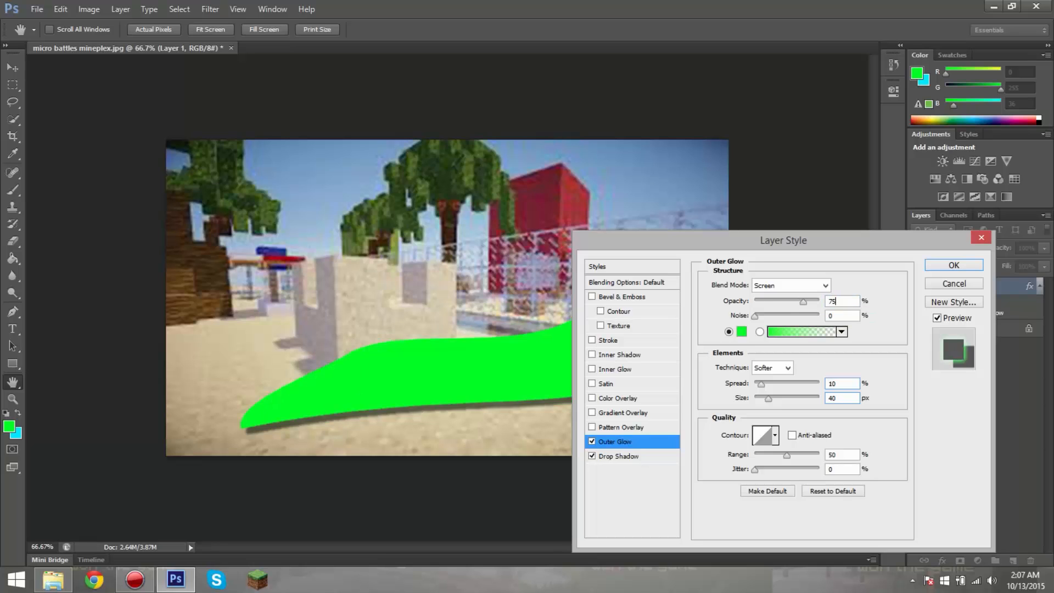
key("Return")
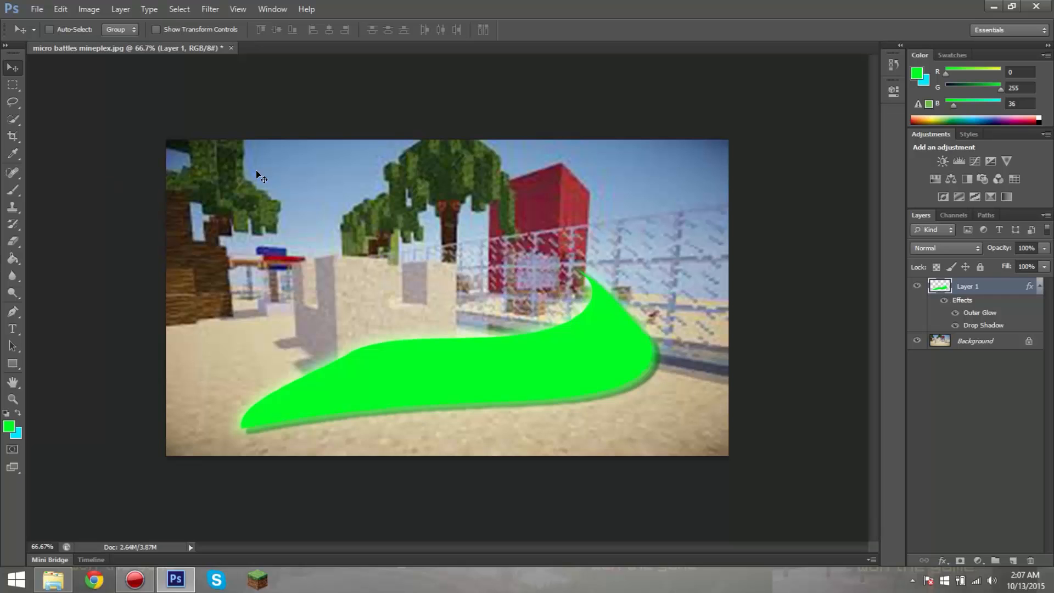
Step: Create a new 1600 × 900 px RGB document at 72 pixels/inch with a white background
left_click(37, 9)
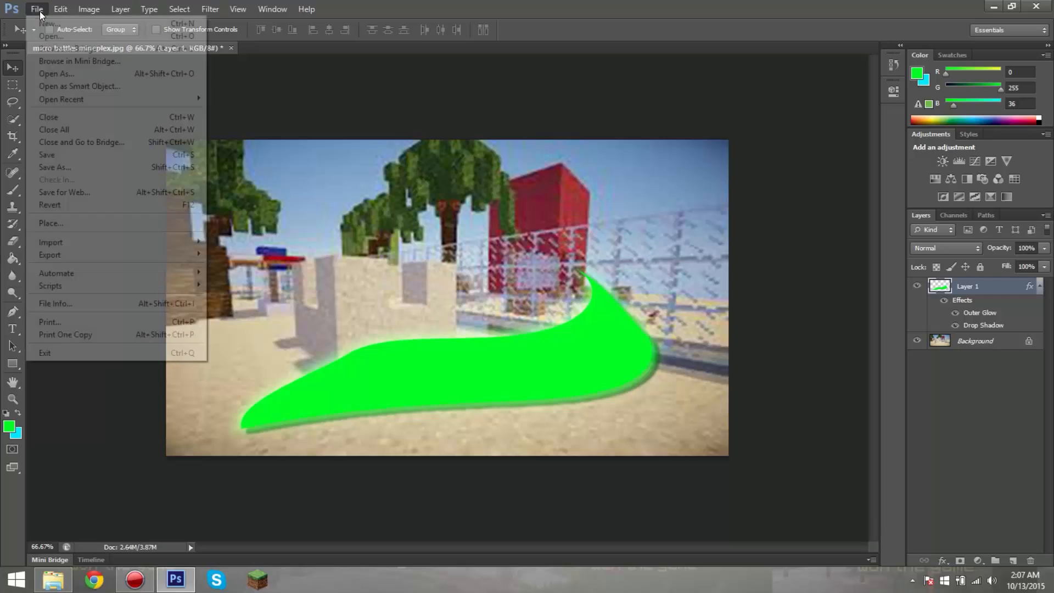
left_click(54, 25)
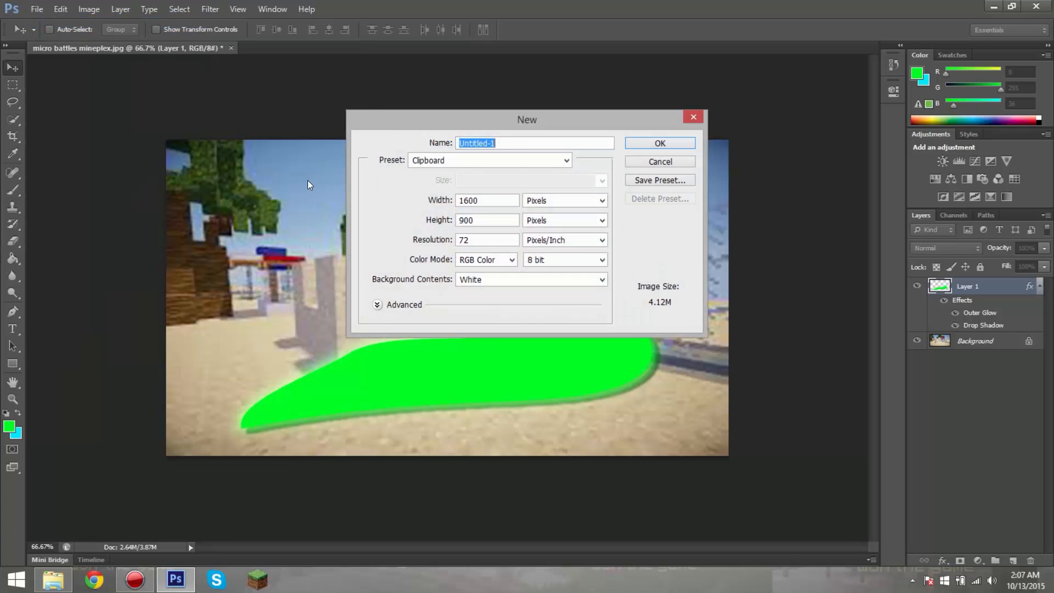
left_click(650, 139)
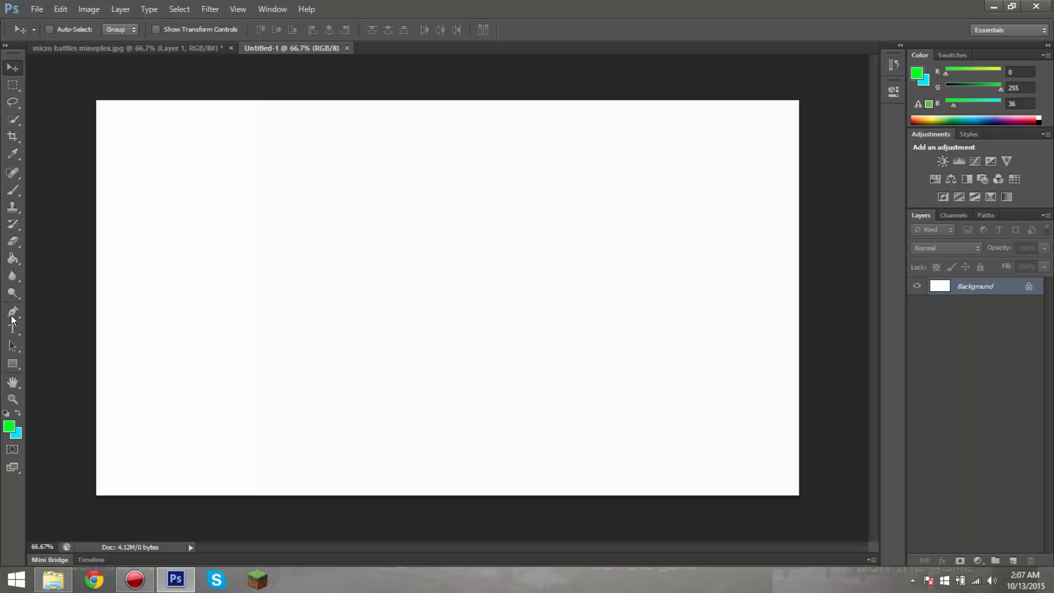
Step: Fill the new document's white background with the green foreground colour using the Paint Bucket
left_click(14, 120)
left_click(14, 258)
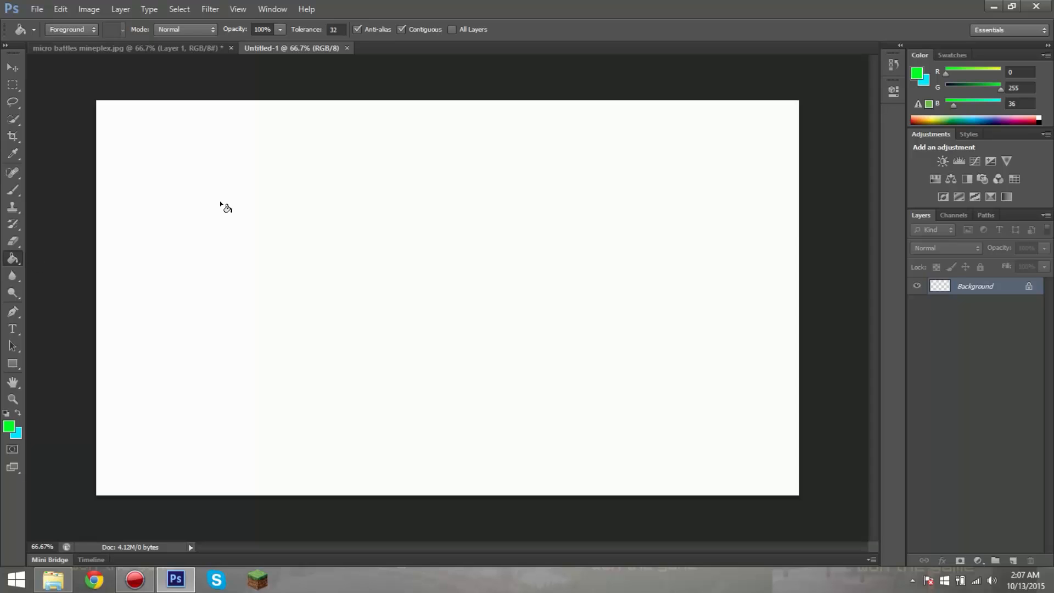
left_click(222, 202)
right_click(19, 258)
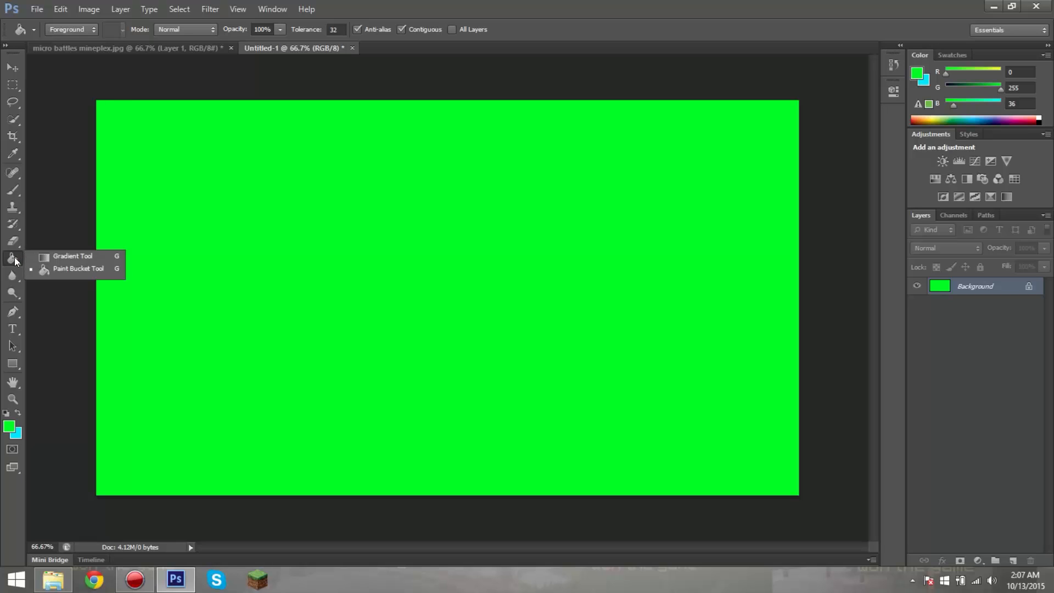
left_click(45, 257)
right_click(17, 260)
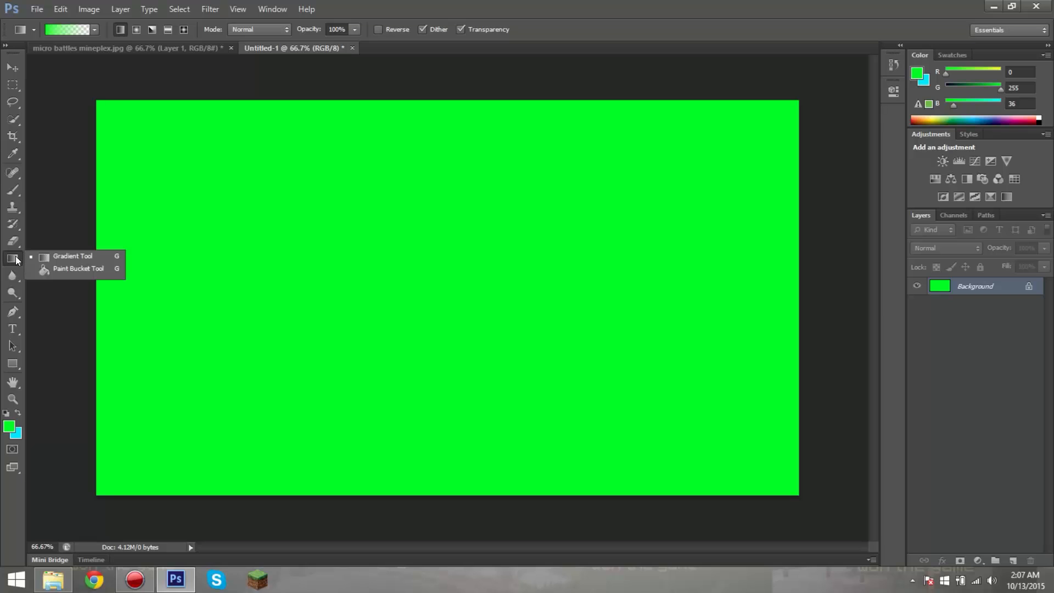
left_click(38, 269)
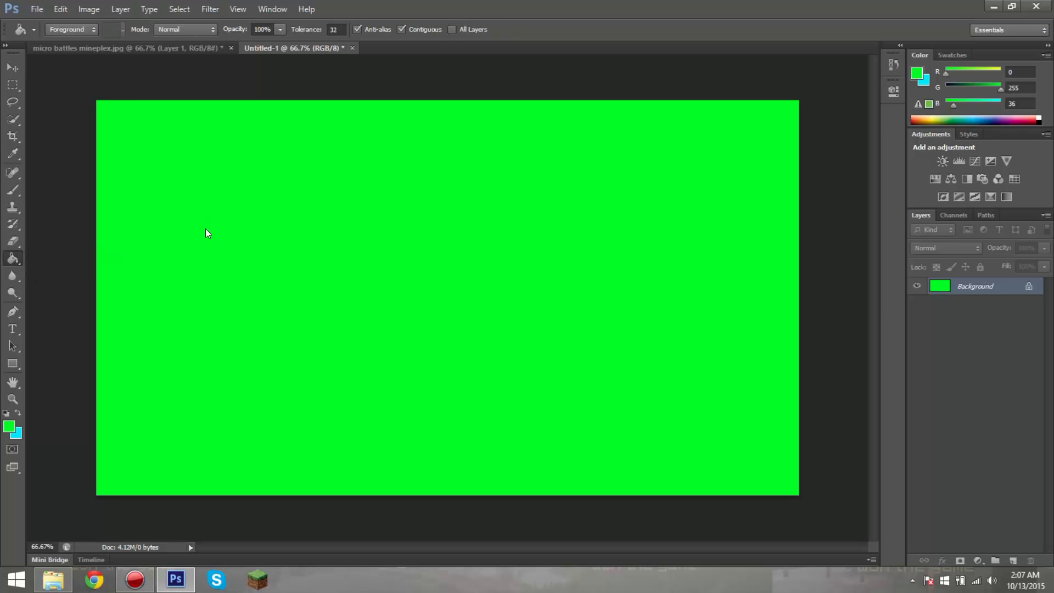
Step: Copy the green fill onto the micro battles mineplex.jpg image as a new layer and close the untitled document without saving
key("v")
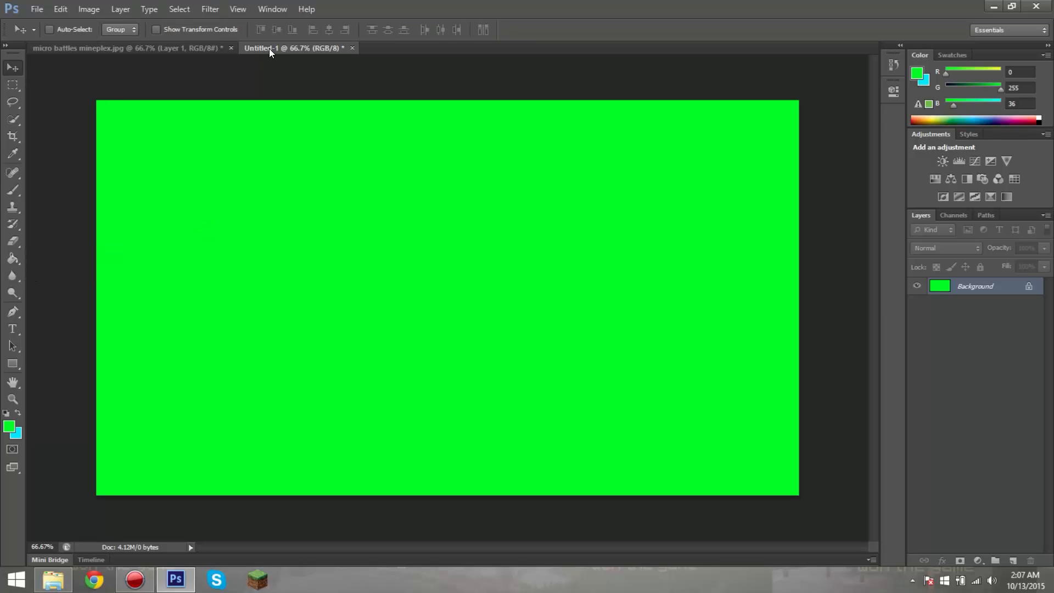
left_click_drag(269, 48, 424, 167)
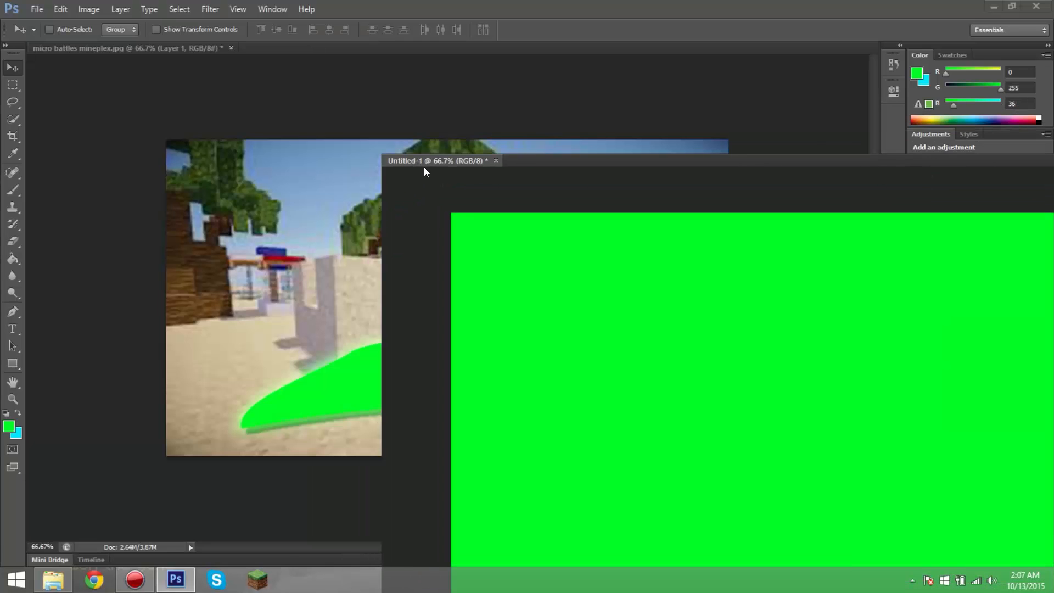
left_click_drag(615, 257, 246, 242)
left_click_drag(945, 162, 621, 190)
left_click(762, 187)
left_click(535, 223)
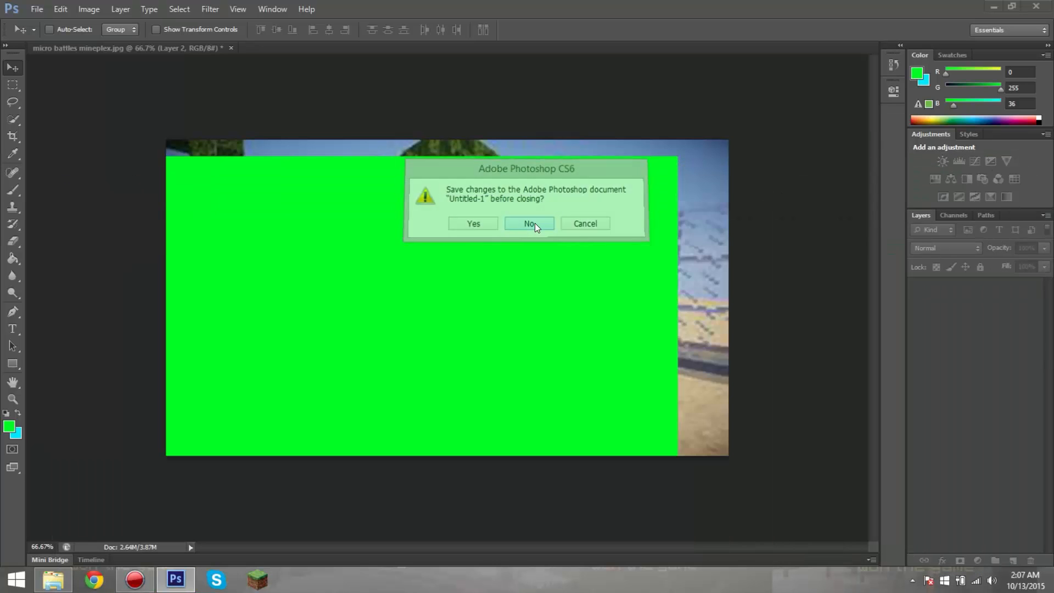
Step: Scale the green Layer 2 to about 22% width and 32% height, rotate it about 13°, and place it over the image's upper-left corner
left_click_drag(535, 223, 477, 235)
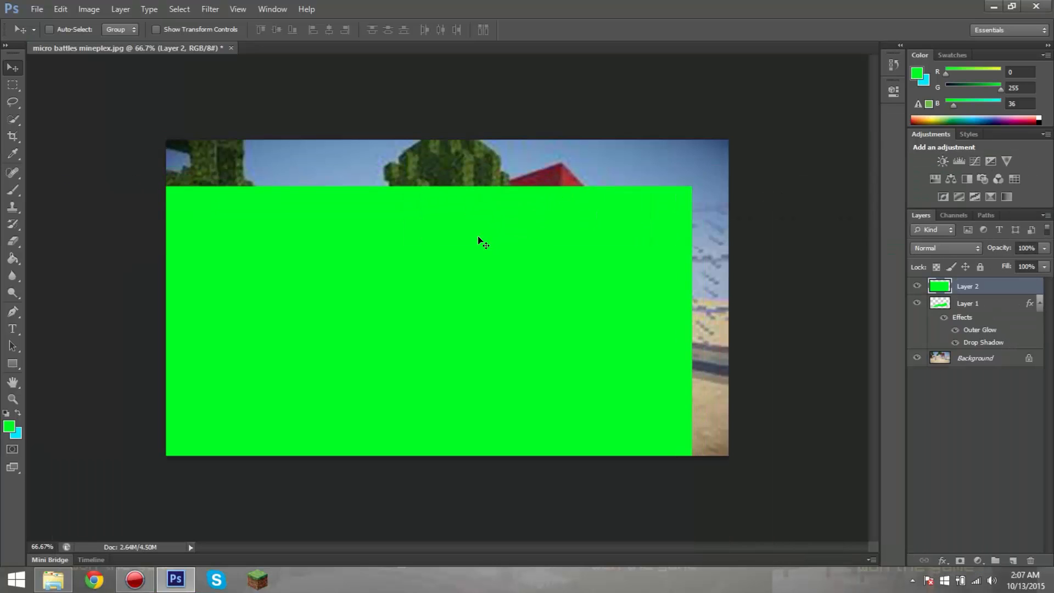
key("ctrl+t")
left_click_drag(691, 185, 196, 456)
left_click_drag(134, 489, 278, 144)
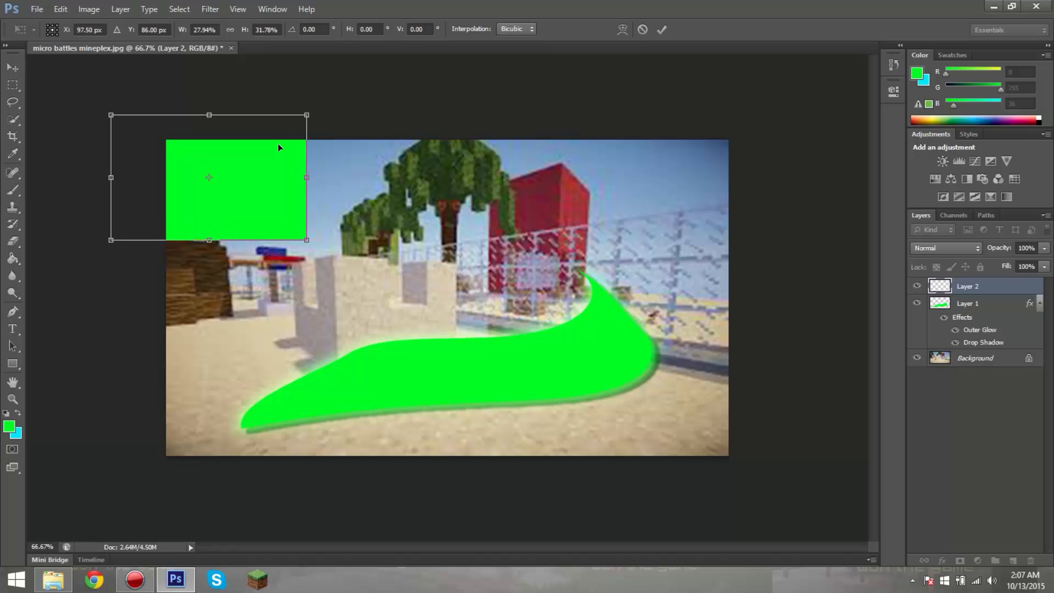
mouse_move(313, 102)
left_mouse_down()
mouse_move(324, 97)
mouse_move(329, 113)
left_mouse_up()
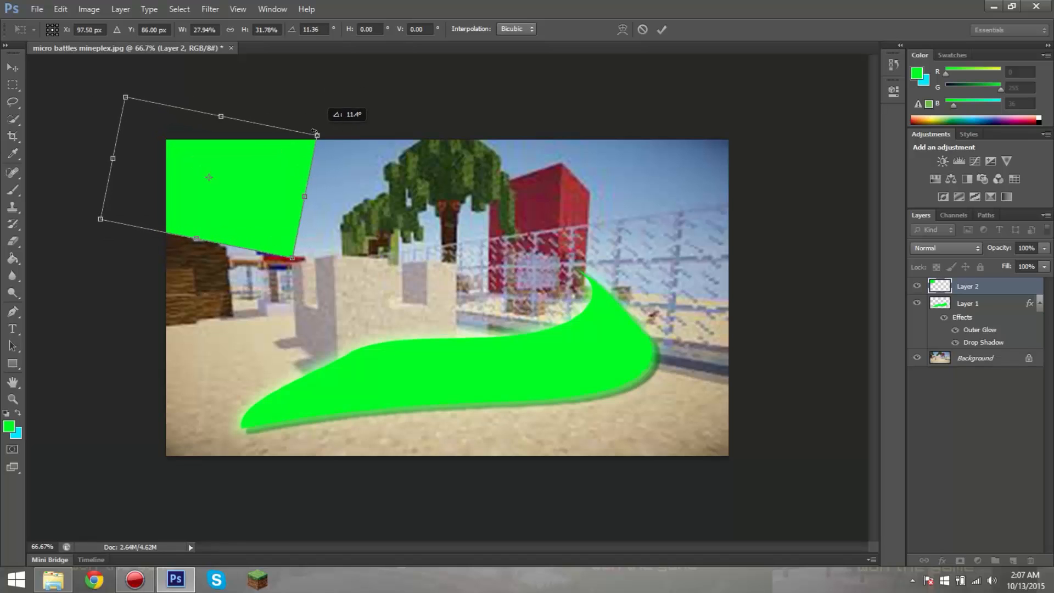
left_click_drag(260, 166, 236, 174)
left_click_drag(104, 102, 256, 153)
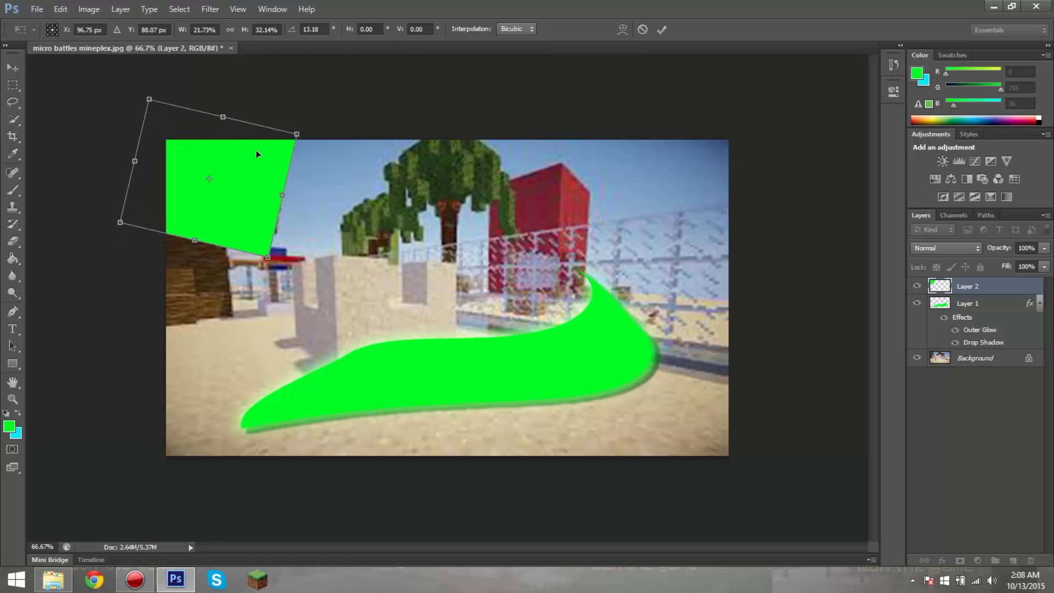
left_click(662, 30)
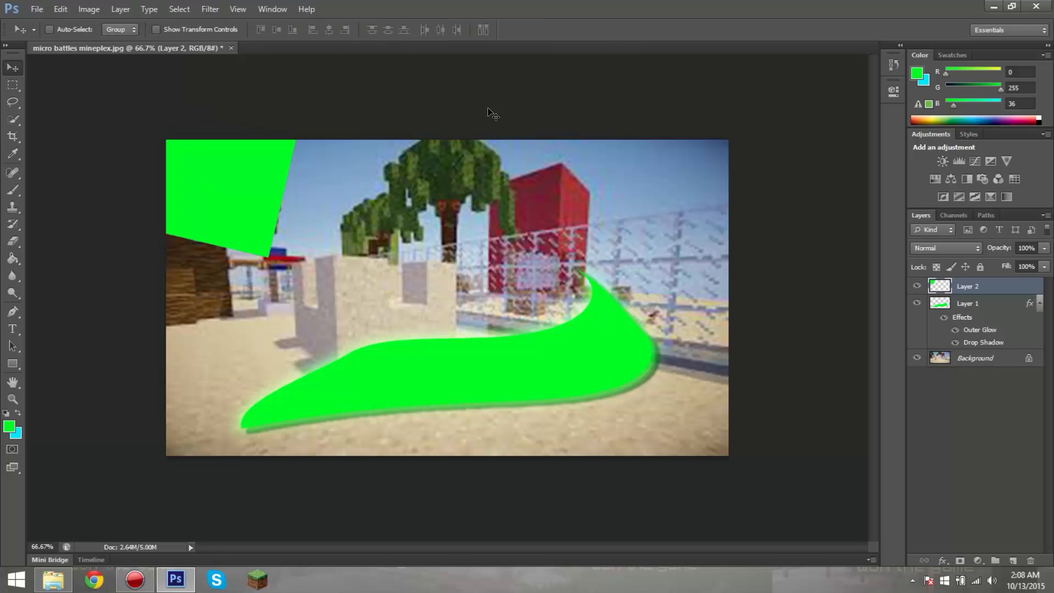
Step: Warp the green block on Layer 2 into a curved shape with a rounded right side and apply the transformation
key("ctrl+t")
right_click(279, 174)
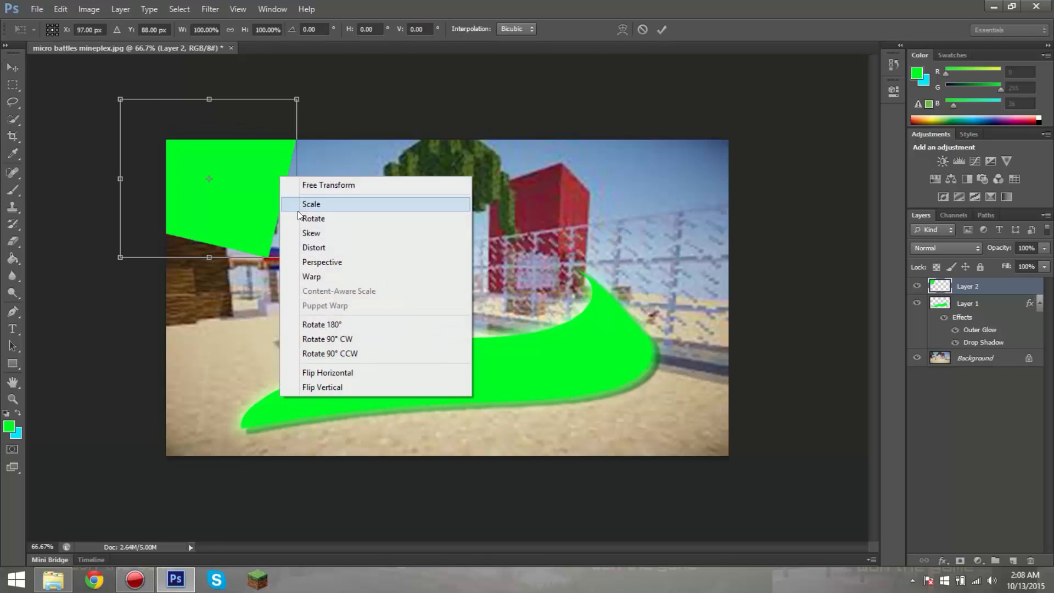
left_click(319, 276)
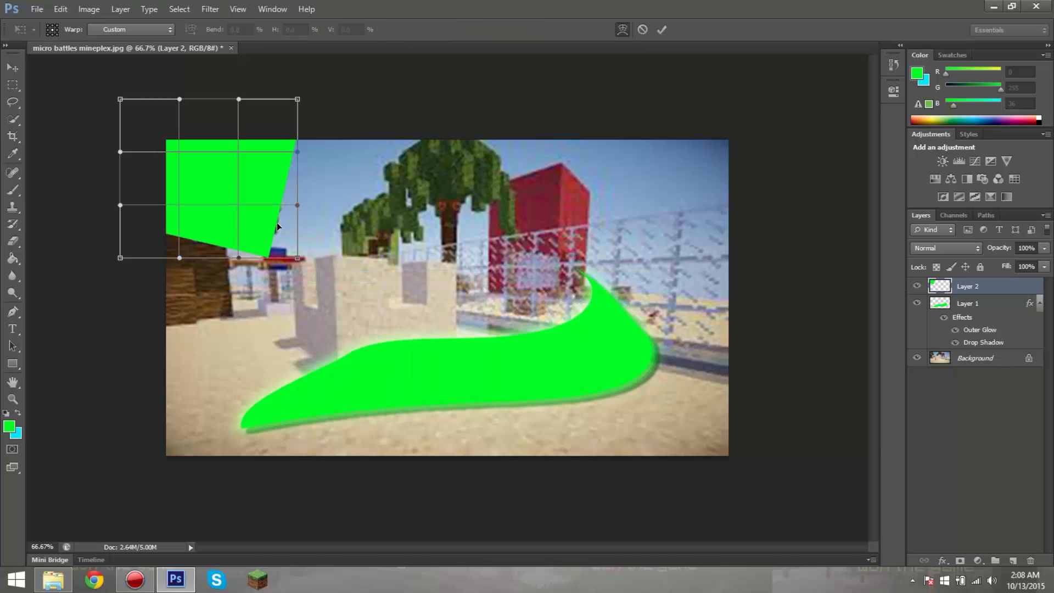
left_click_drag(278, 226, 273, 256)
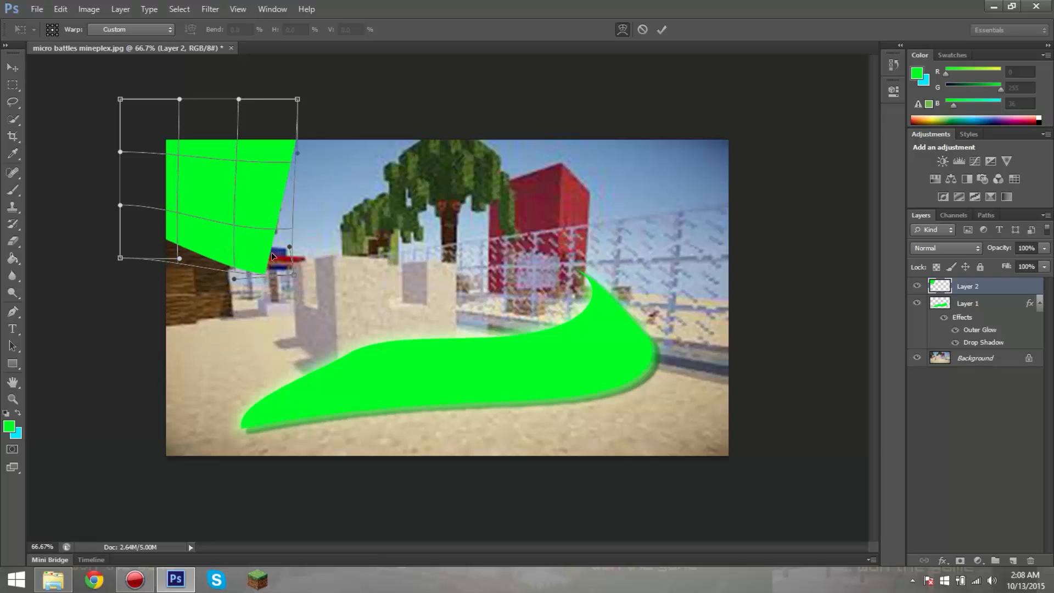
left_click_drag(279, 207, 291, 184)
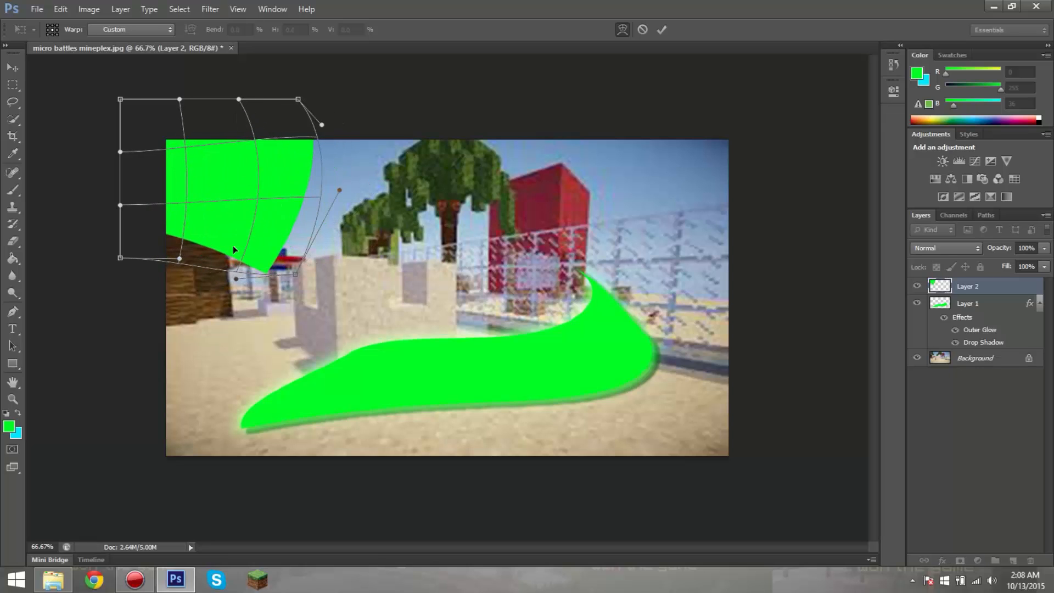
left_click_drag(234, 249, 248, 198)
left_click_drag(205, 158, 259, 183)
left_click(662, 30)
Step: Warp Layer 2 again, pulling its upper edge up and outward past the image's top border, and apply it
key("ctrl+t")
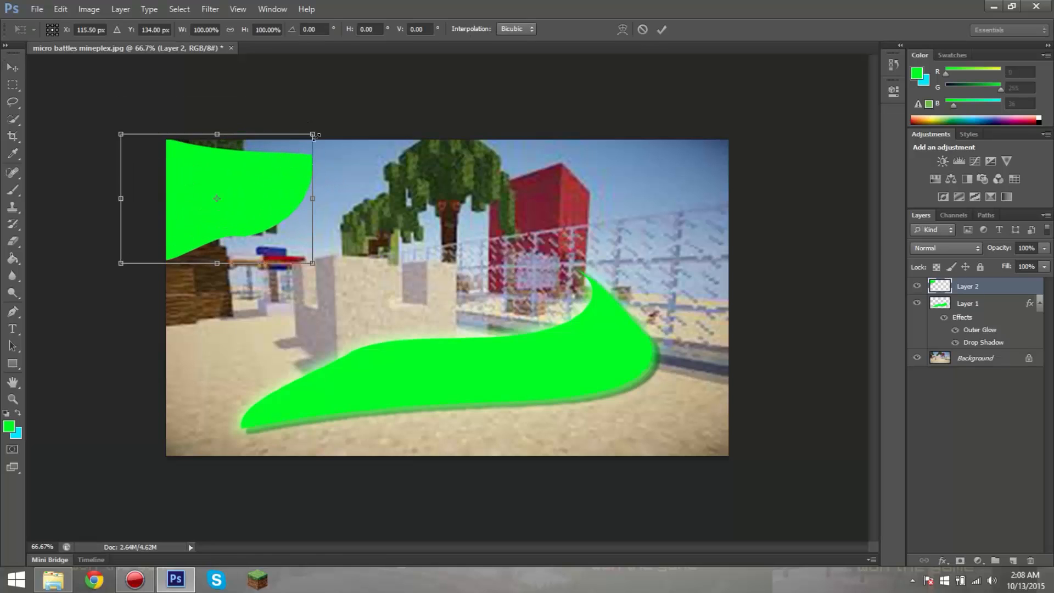
right_click(281, 170)
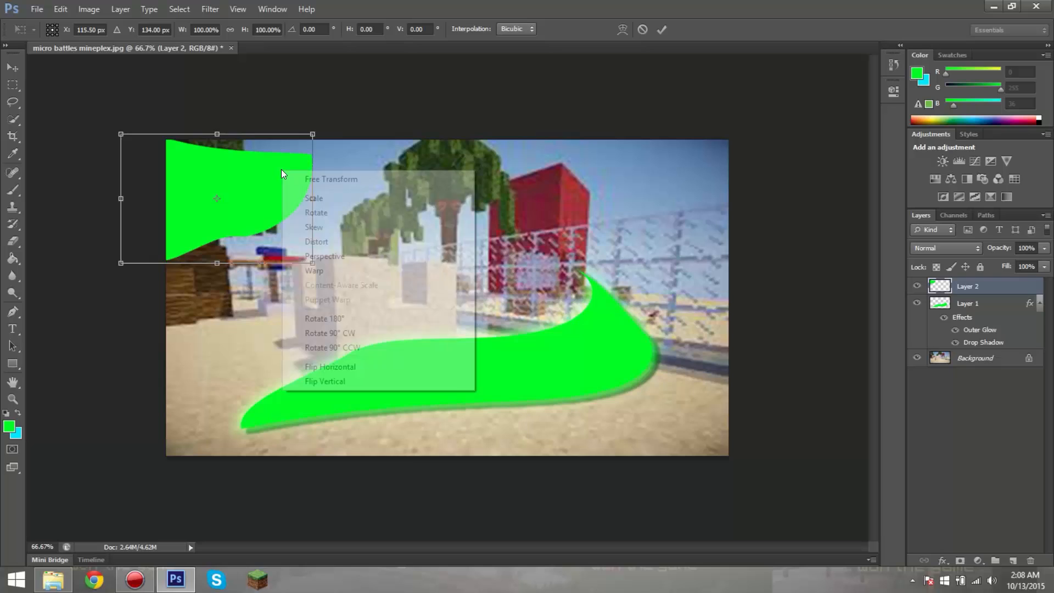
left_click(317, 270)
left_click_drag(265, 146, 299, 129)
left_click(662, 29)
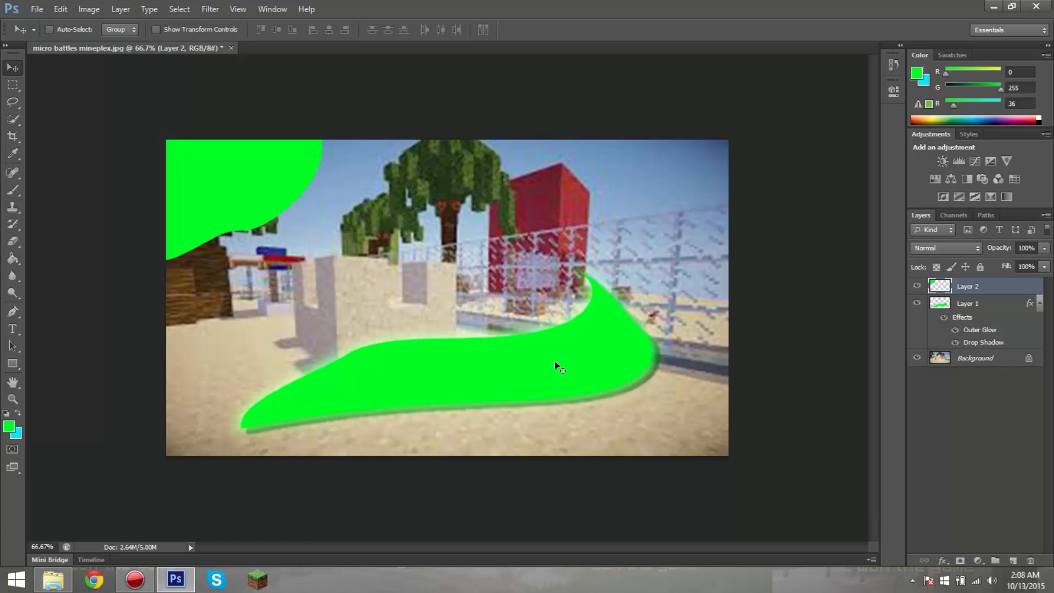
Step: Add a Drop Shadow with its default settings to Layer 2 and apply the layer style
right_click(962, 283)
left_click(842, 124)
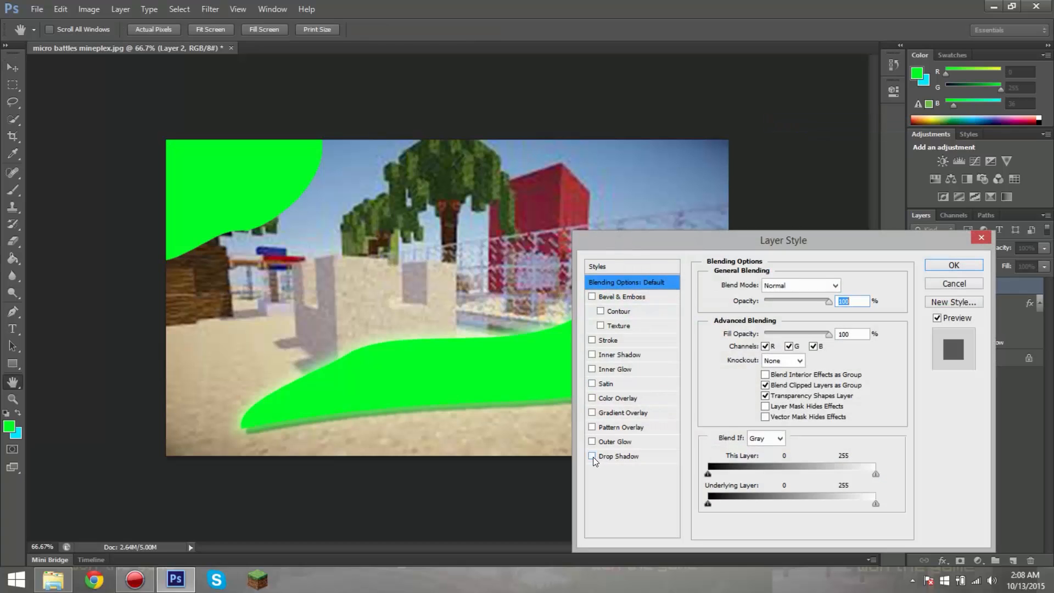
left_click(593, 457)
left_click(607, 457)
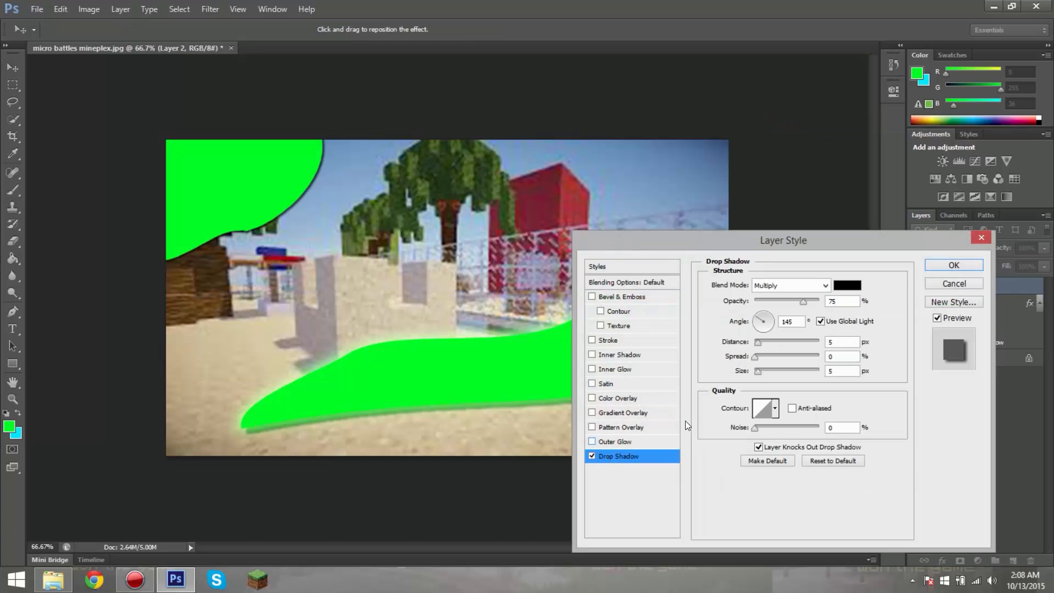
left_click_drag(735, 246, 701, 421)
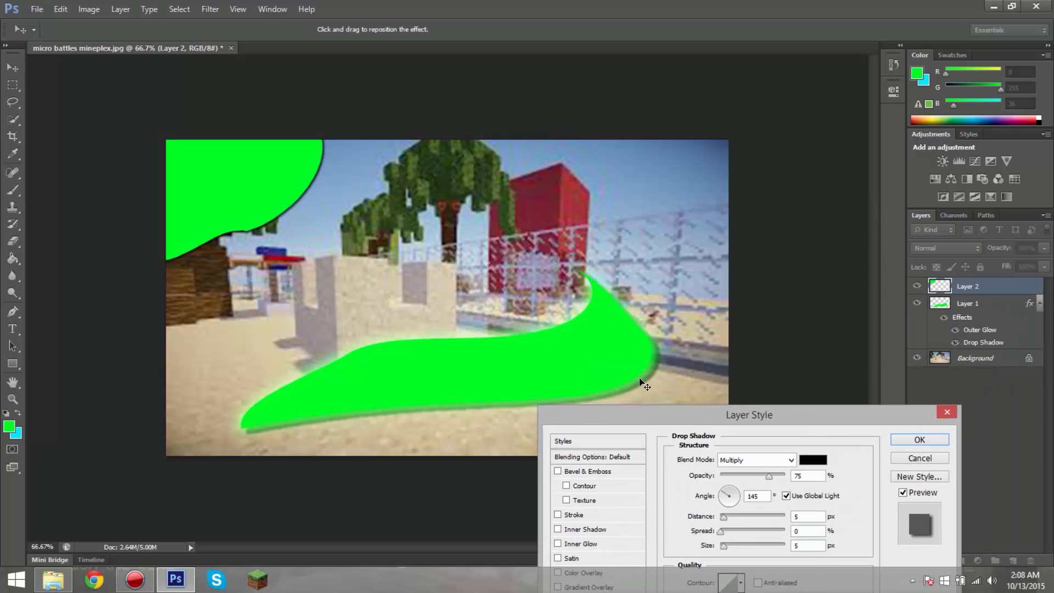
left_click(939, 412)
Step: Check the Drop Shadow settings of Layer 1 in its layer style
left_click(968, 332)
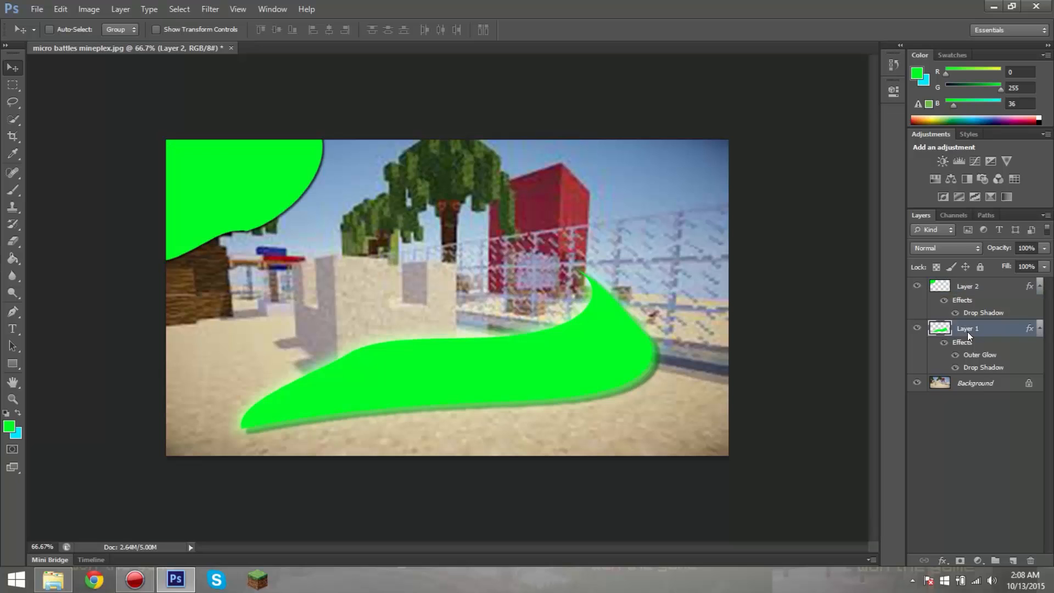
right_click(968, 332)
left_click(831, 125)
left_click_drag(679, 418, 657, 152)
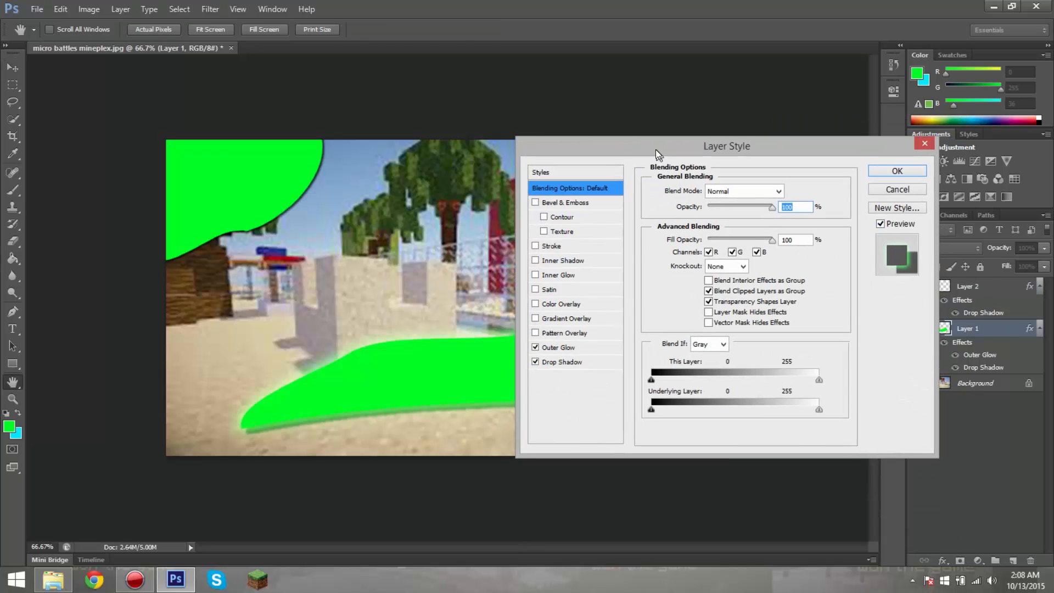
left_click(592, 364)
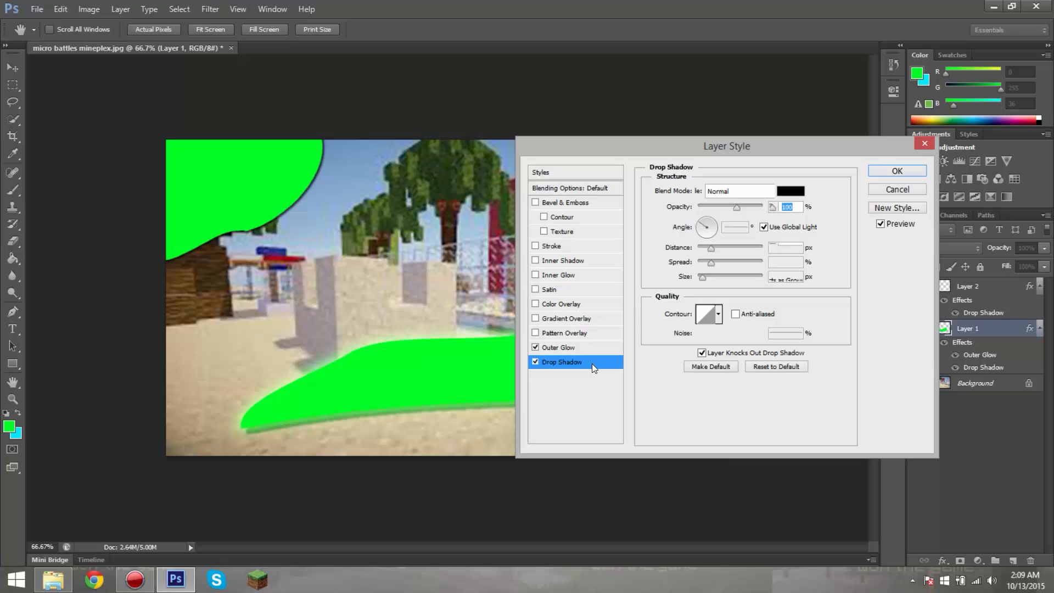
left_click(902, 170)
Step: Set the opacity of Layer 2's Drop Shadow to 60% and apply the layer style
right_click(959, 286)
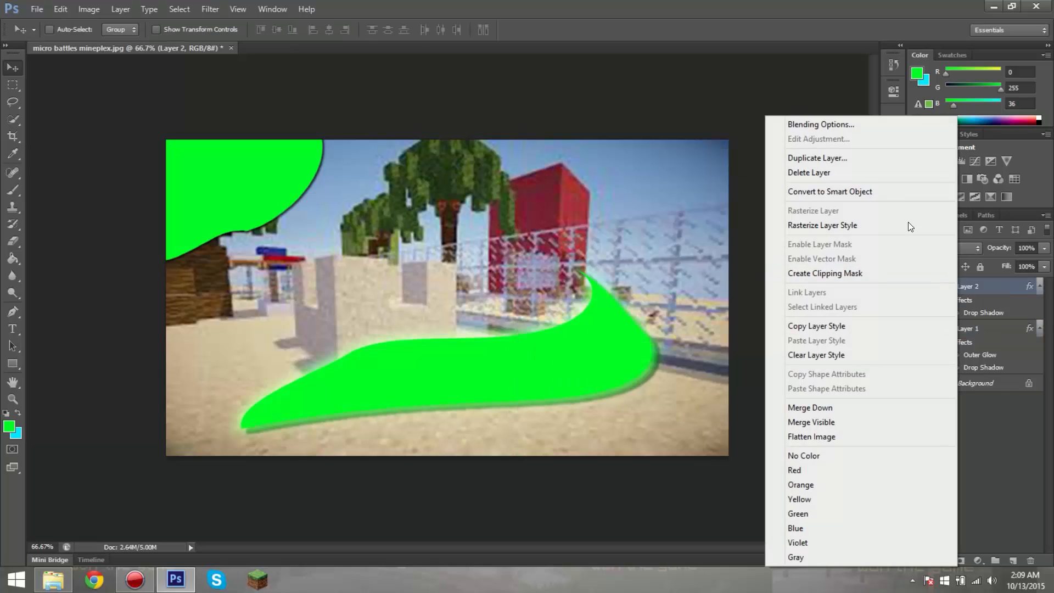
left_click(859, 124)
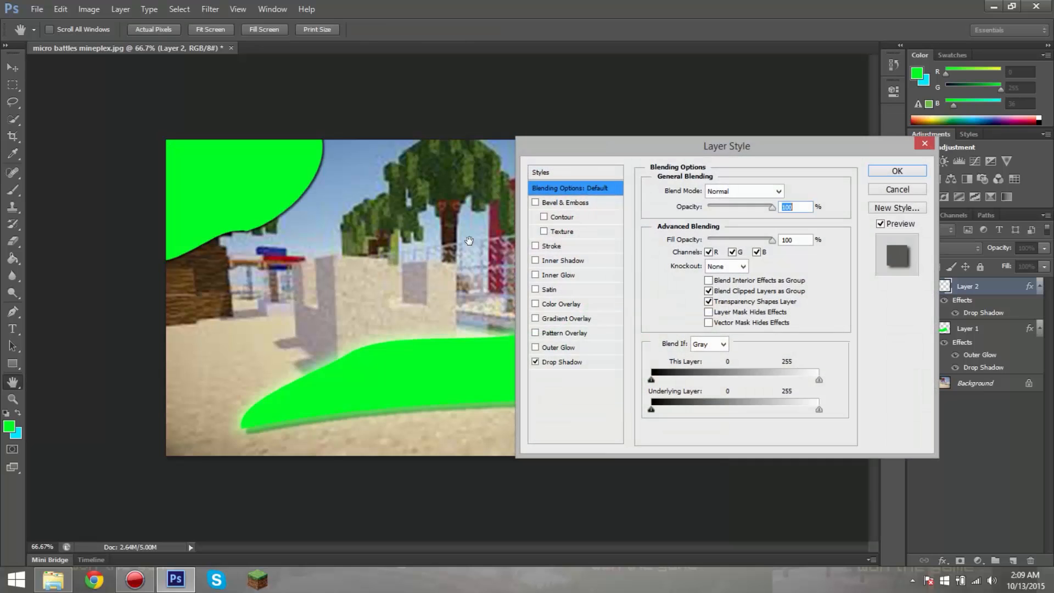
left_click(587, 361)
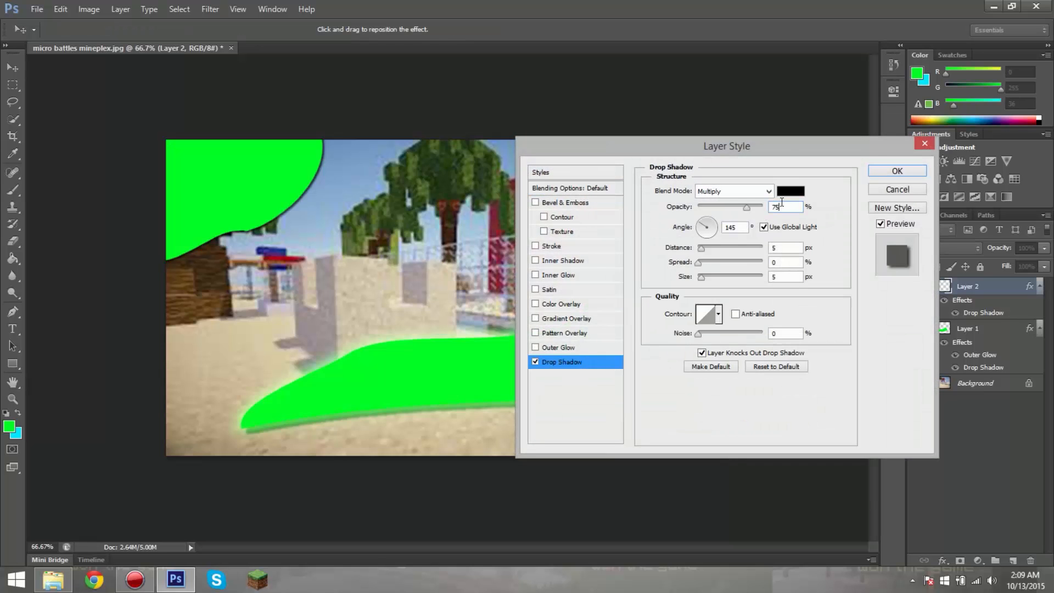
key("BackSpace")
type("50")
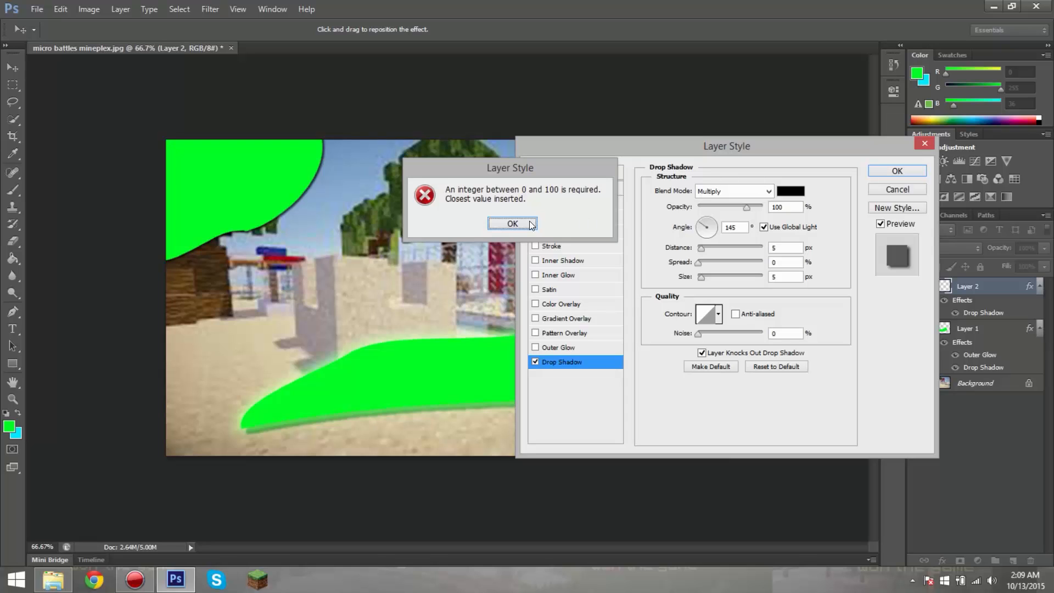
left_click(513, 224)
type("60")
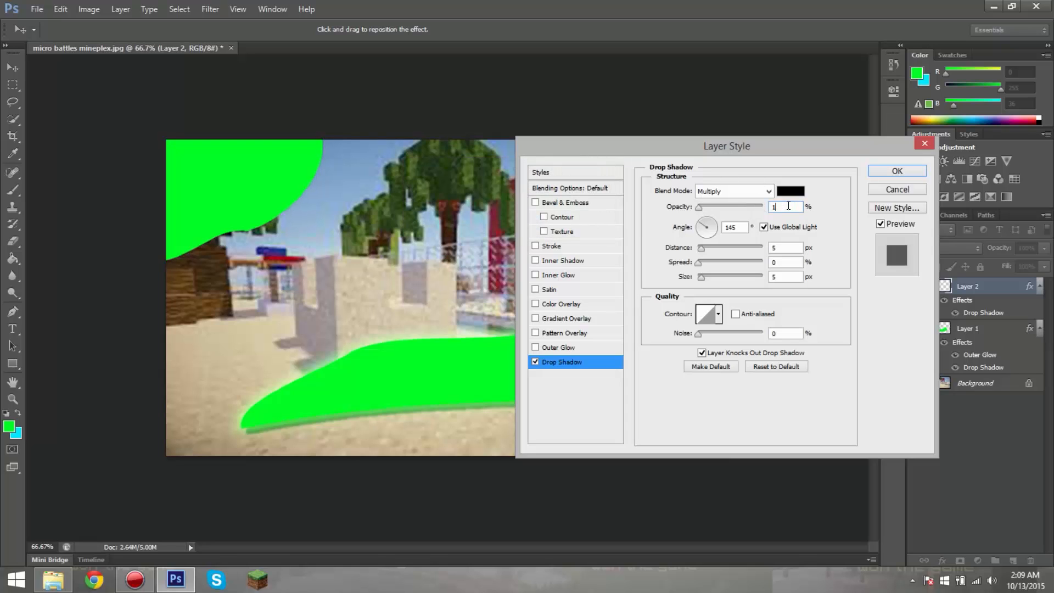
key("Return")
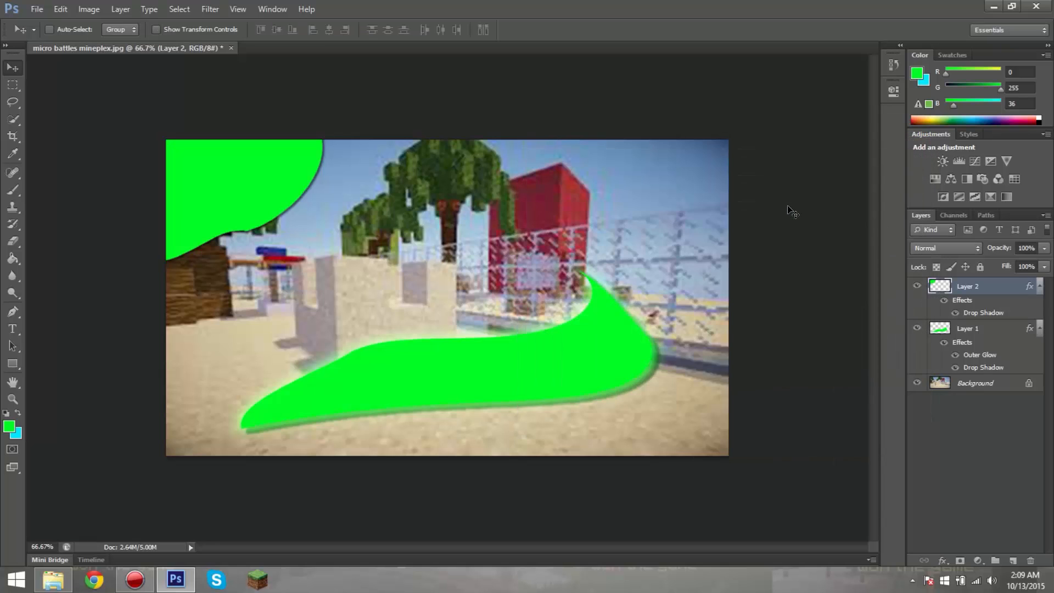
Step: Set the distance of Layer 2's Drop Shadow to 20 px and its spread to 20%, and apply the layer style
right_click(979, 284)
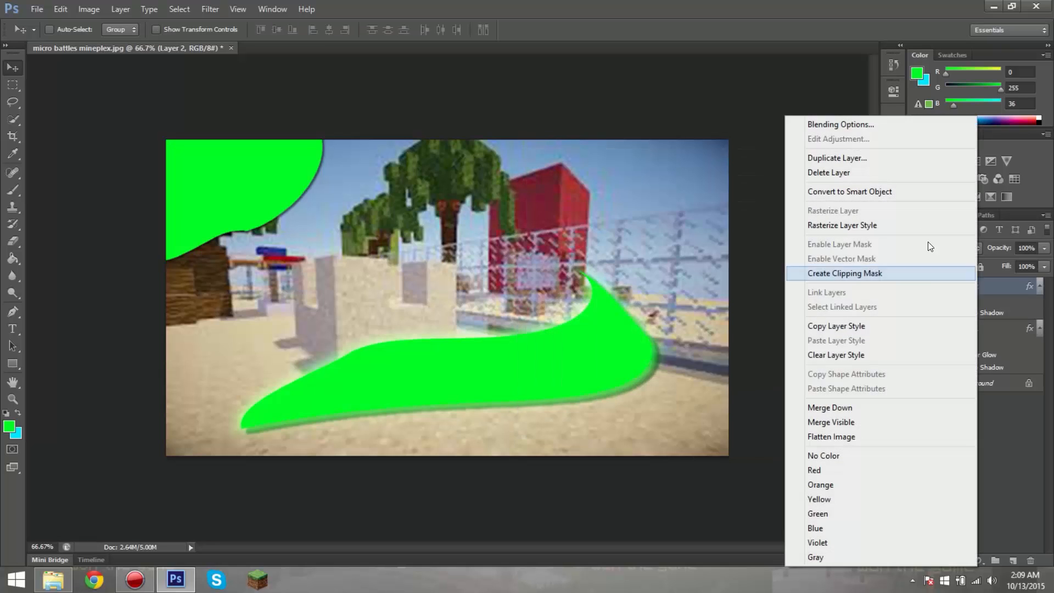
left_click(857, 124)
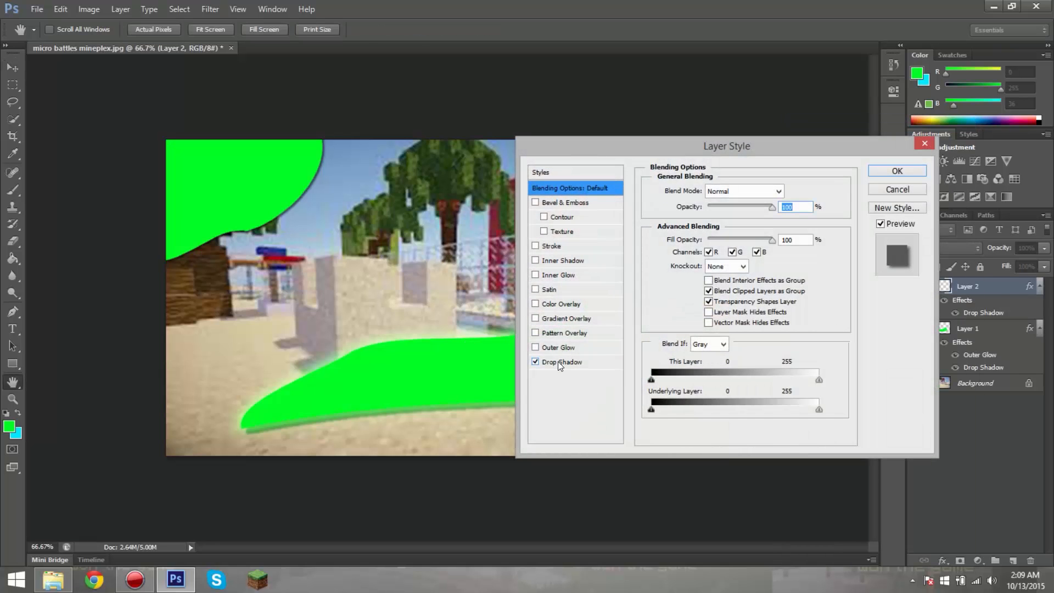
left_click(558, 361)
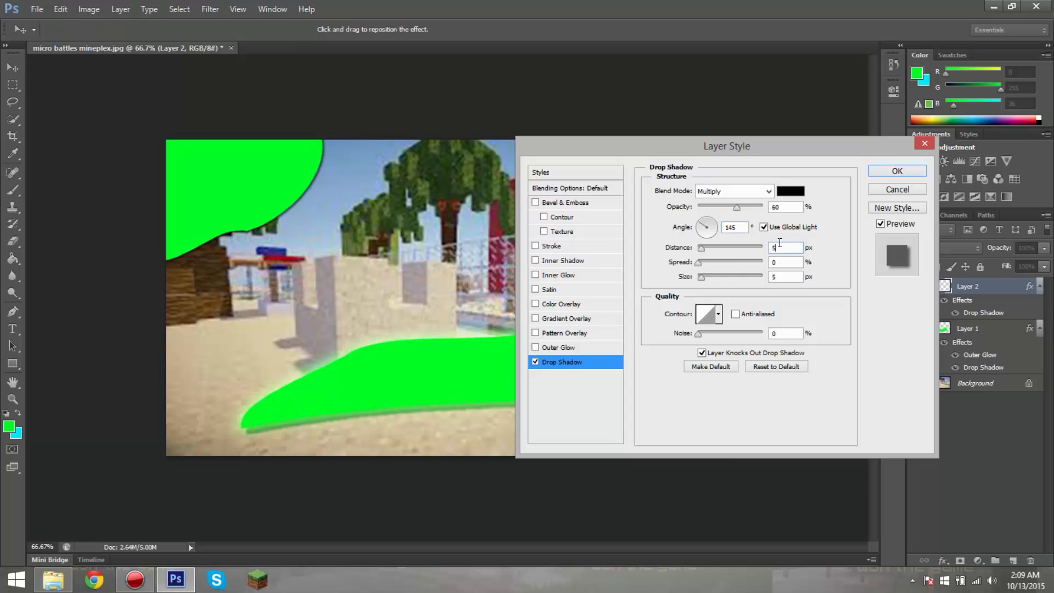
key("BackSpace")
type("20")
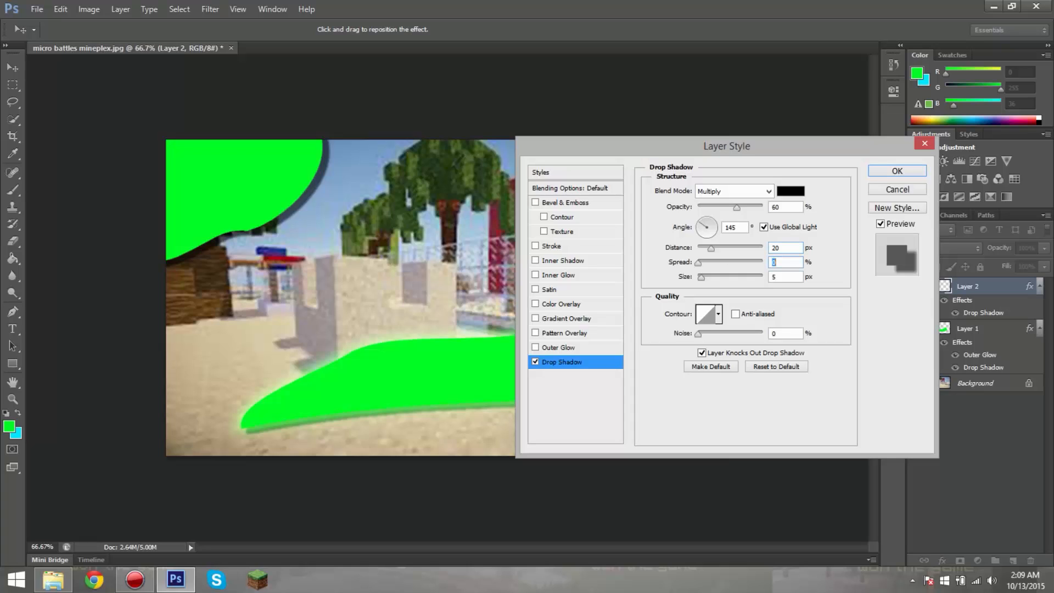
type("20")
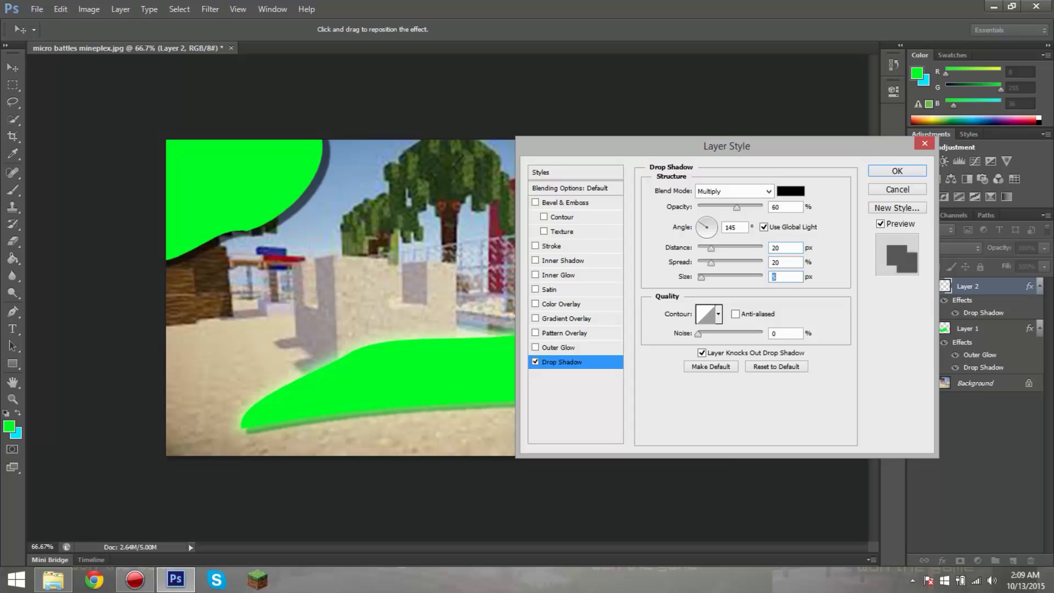
key("Return")
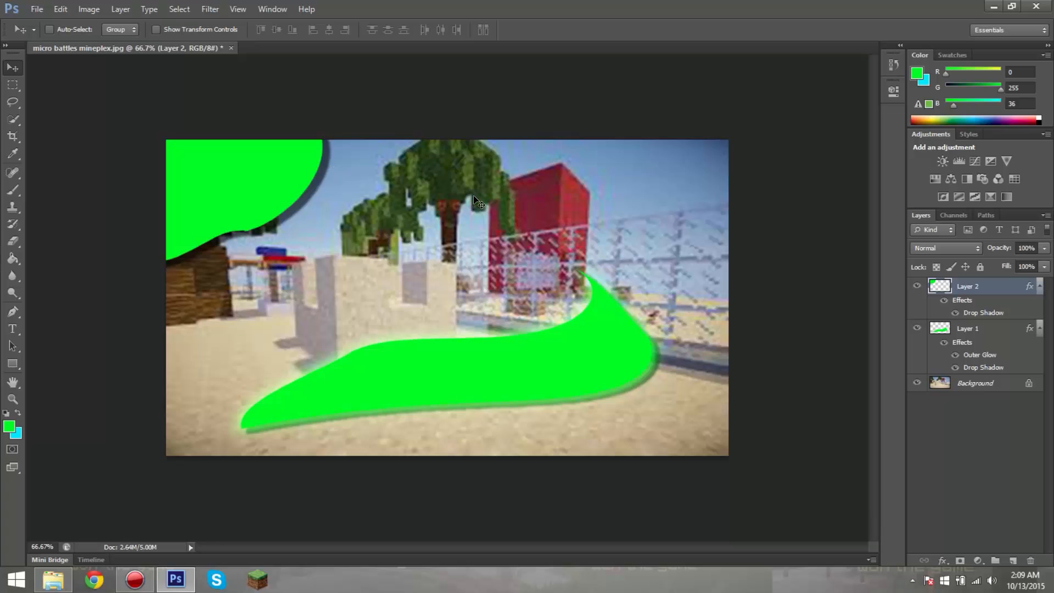
Step: Enable an Outer Glow on Layer 2 and set its colour to the shape's green, 00ff24
right_click(972, 301)
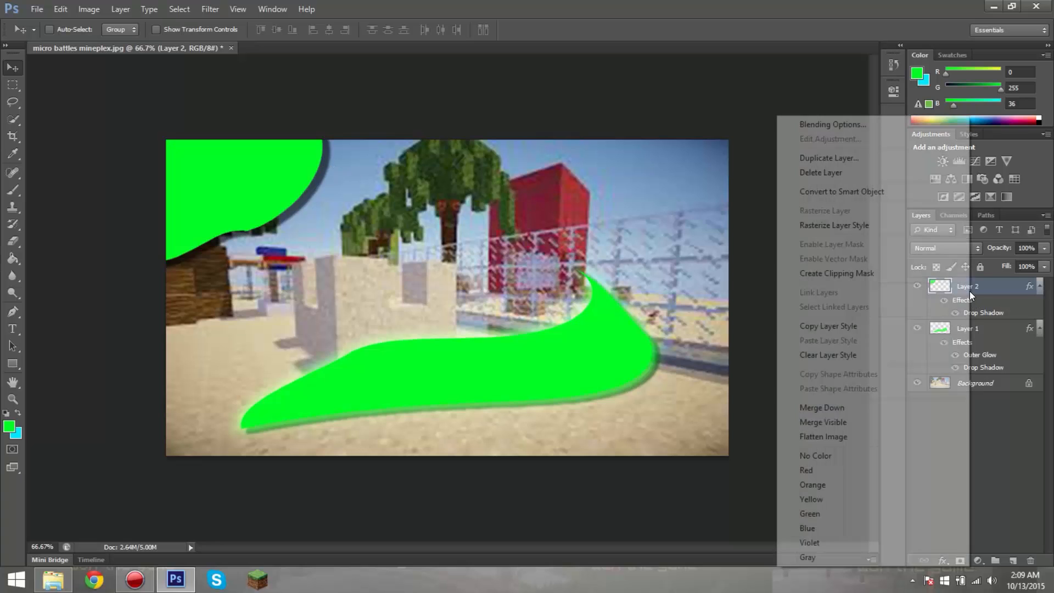
left_click(823, 122)
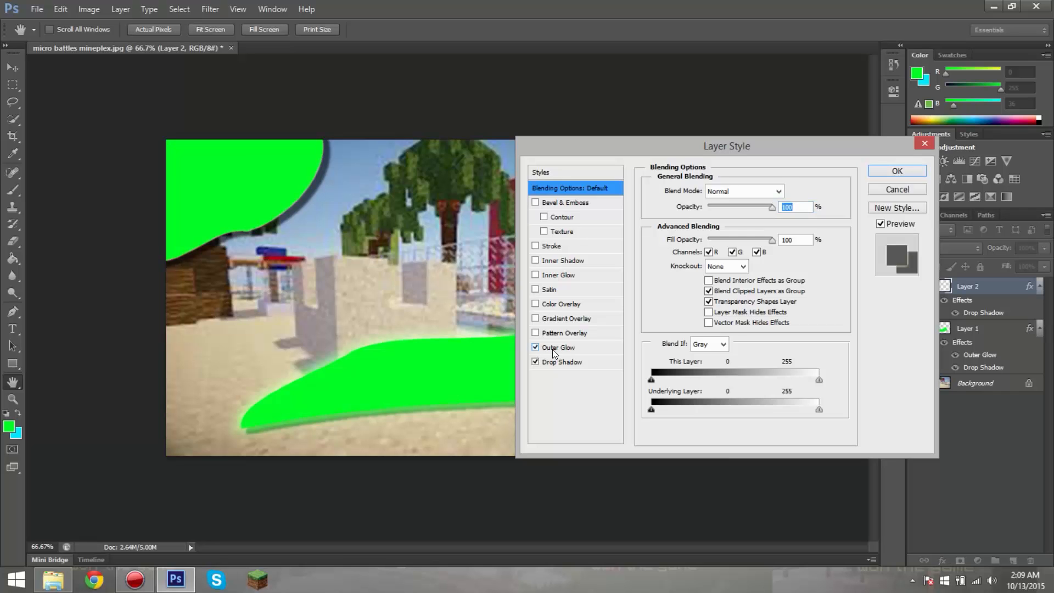
left_click(552, 349)
left_click(685, 237)
left_click(268, 180)
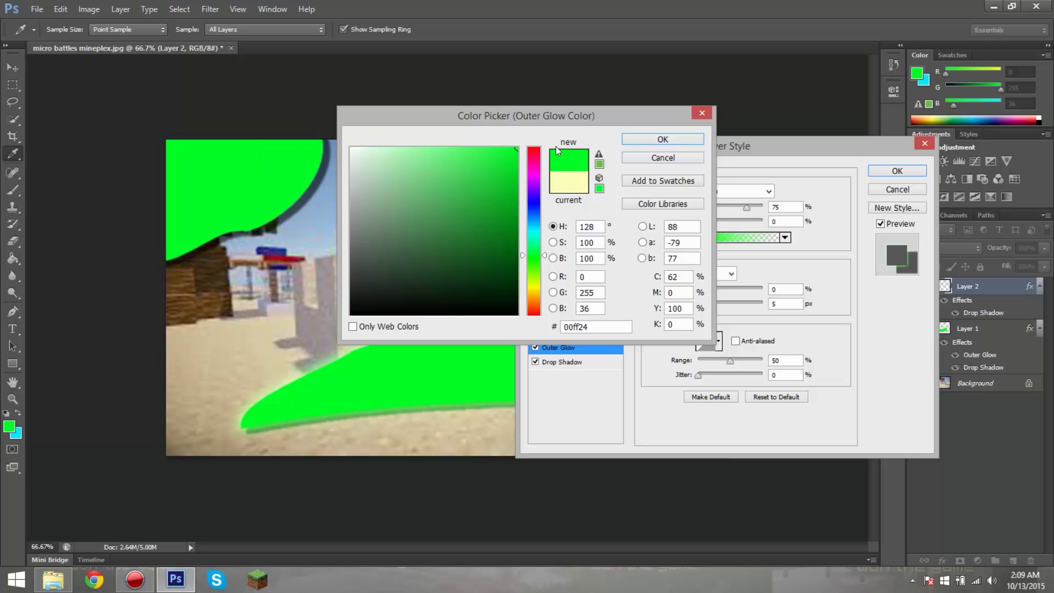
left_click(640, 136)
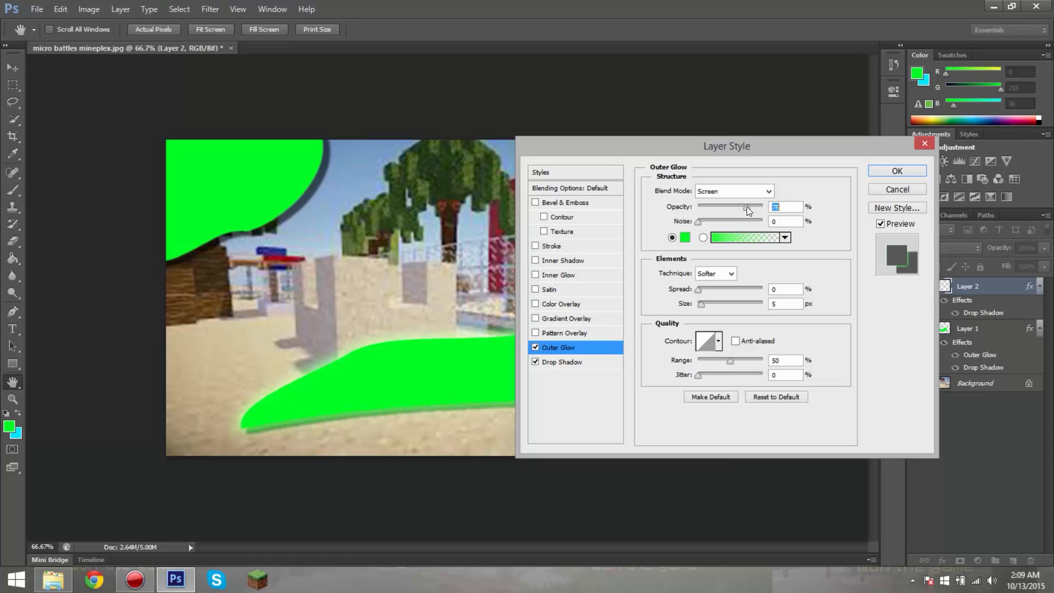
Step: Set the Outer Glow's size to 25 px and opacity to 75%, raise its spread slightly, and apply the layer style
left_click_drag(701, 303, 711, 302)
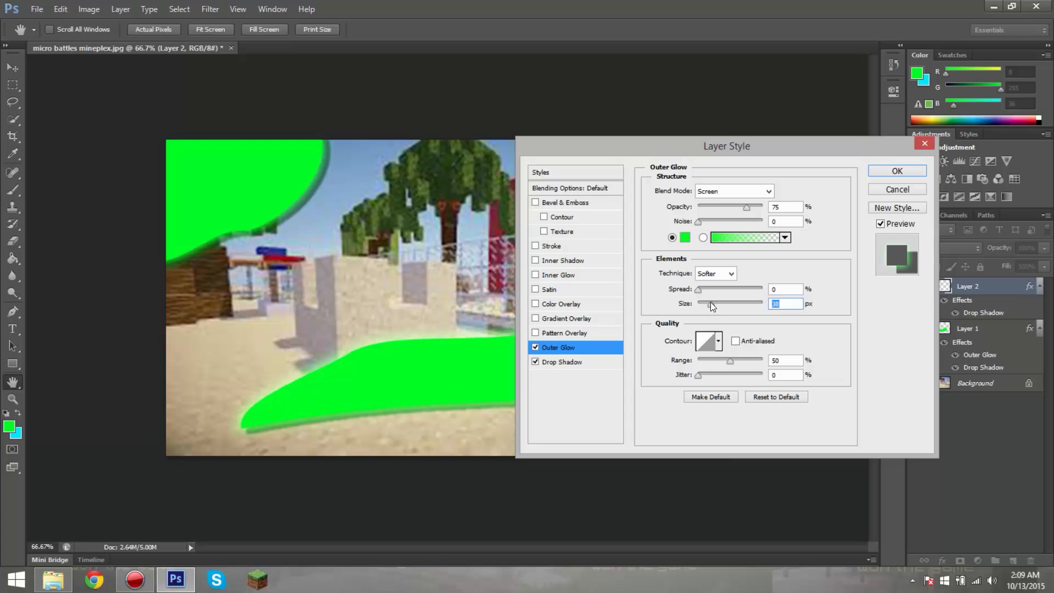
type("25")
mouse_move(699, 290)
left_mouse_down()
mouse_move(722, 291)
mouse_move(701, 291)
left_mouse_up()
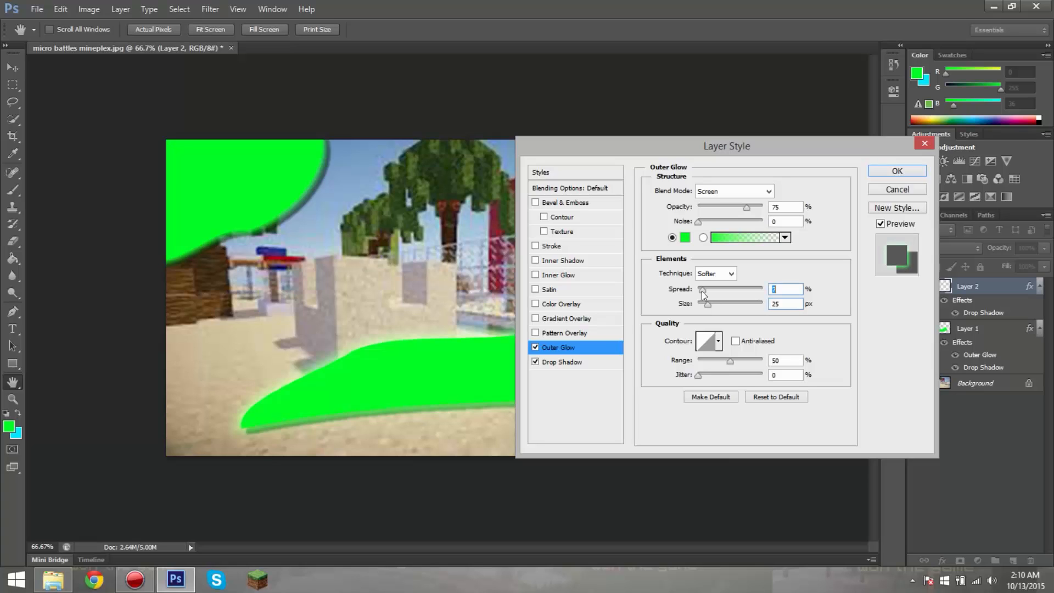
left_click(782, 289)
mouse_move(747, 206)
left_mouse_down()
mouse_move(770, 205)
mouse_move(729, 207)
mouse_move(746, 206)
left_mouse_up()
type("75")
left_click(883, 167)
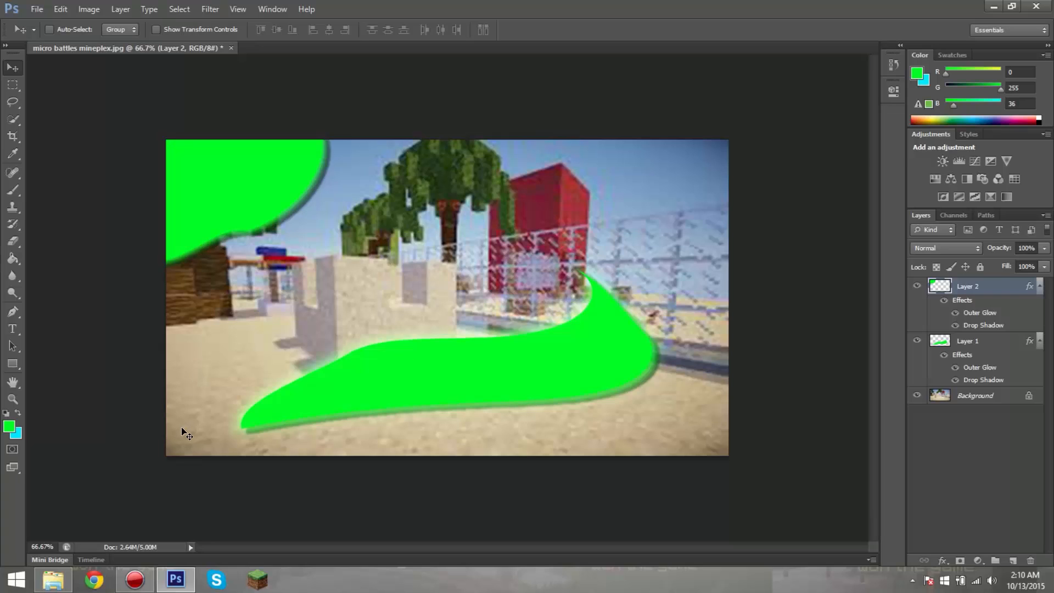
Step: Switch to Chrome and search Google Images for "green paint splatter" in a new tab
left_click(95, 579)
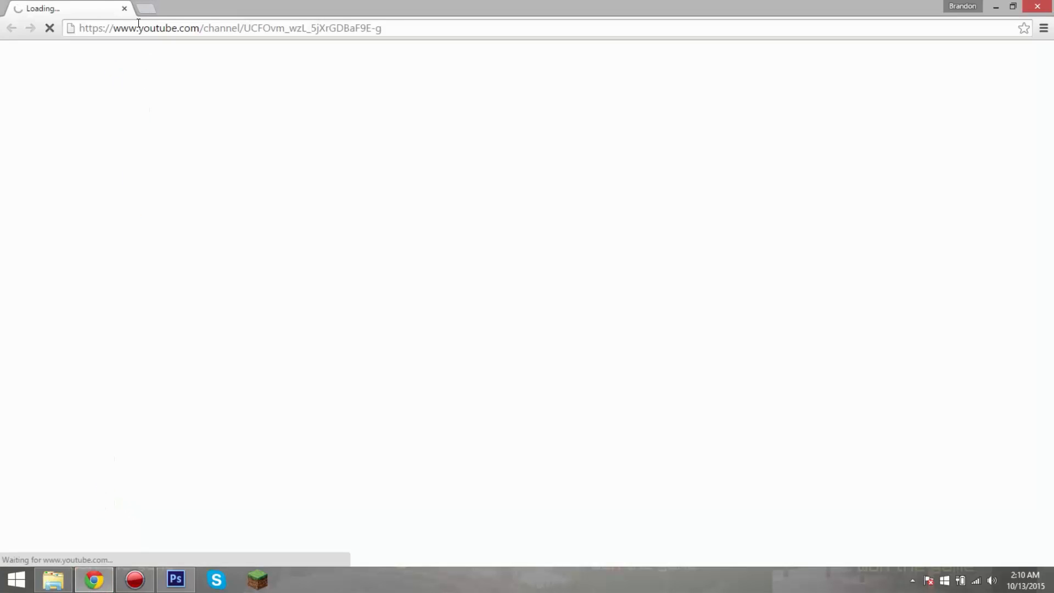
left_click(147, 8)
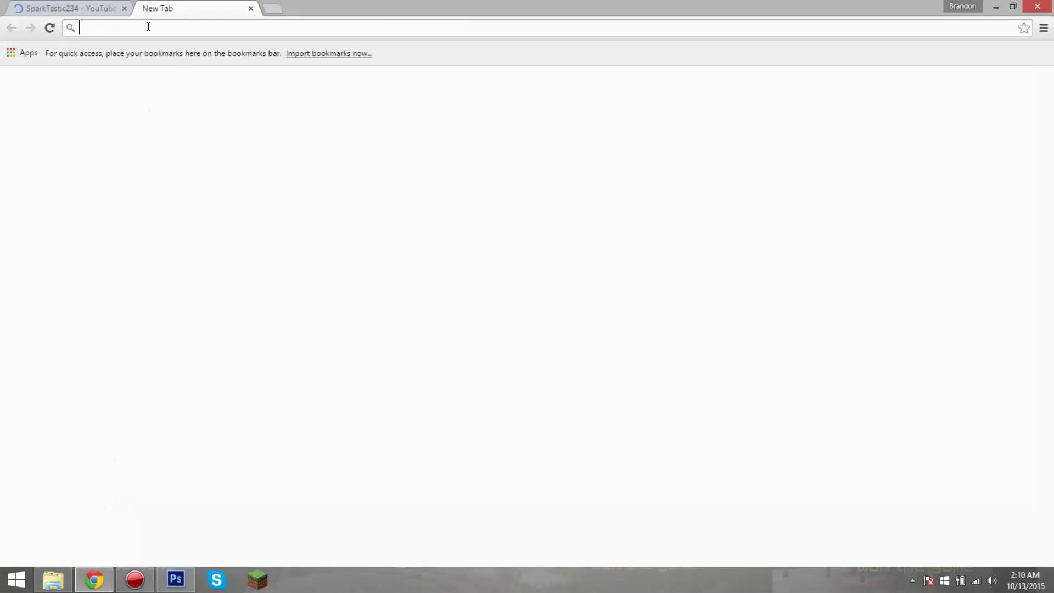
left_click(378, 266)
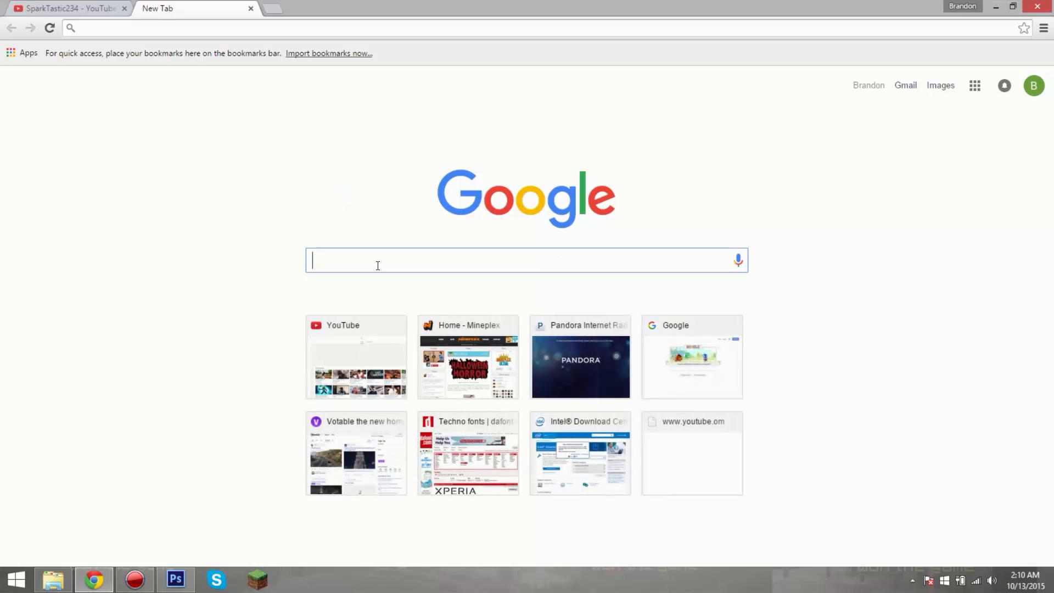
type("paint spla")
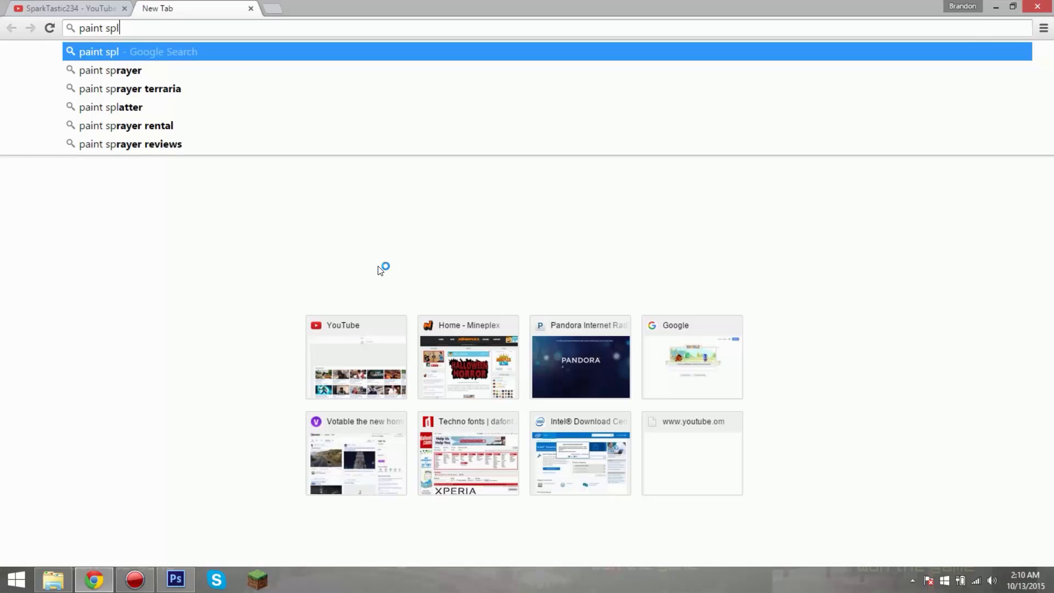
key("BackSpace")
key("BackSpace")
key("BackSpace")
key("BackSpace")
key("BackSpace")
key("BackSpace")
key("BackSpace")
key("BackSpace")
key("BackSpace")
key("BackSpace")
type("gree")
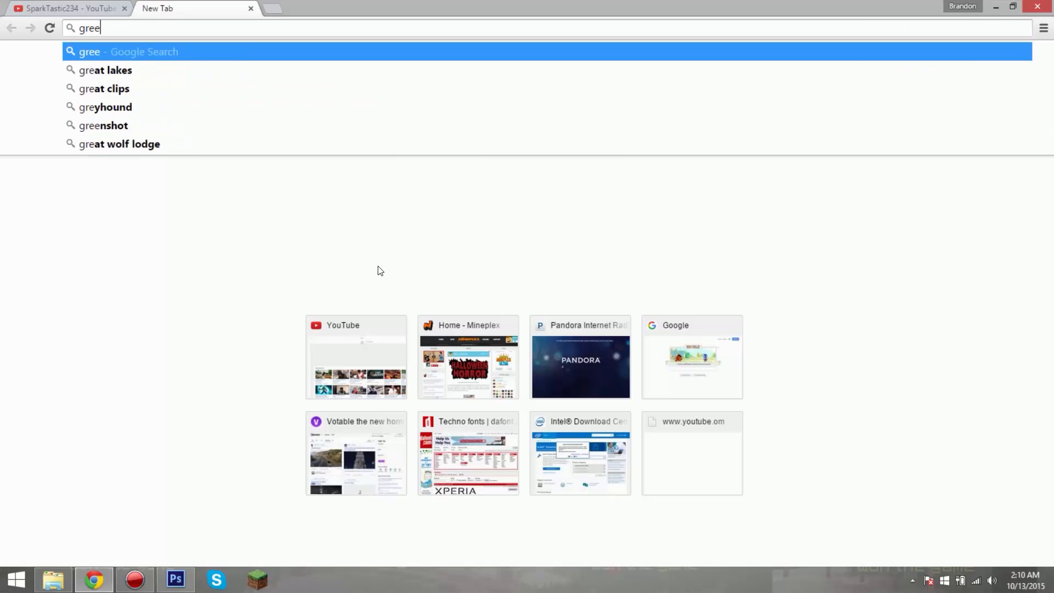
type("n paint spla")
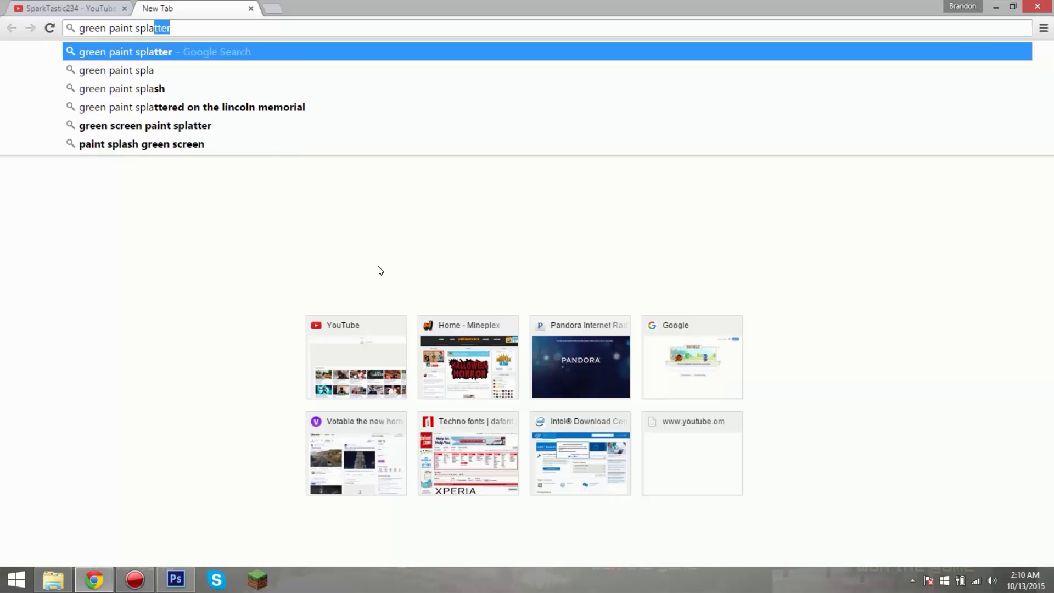
key("Return")
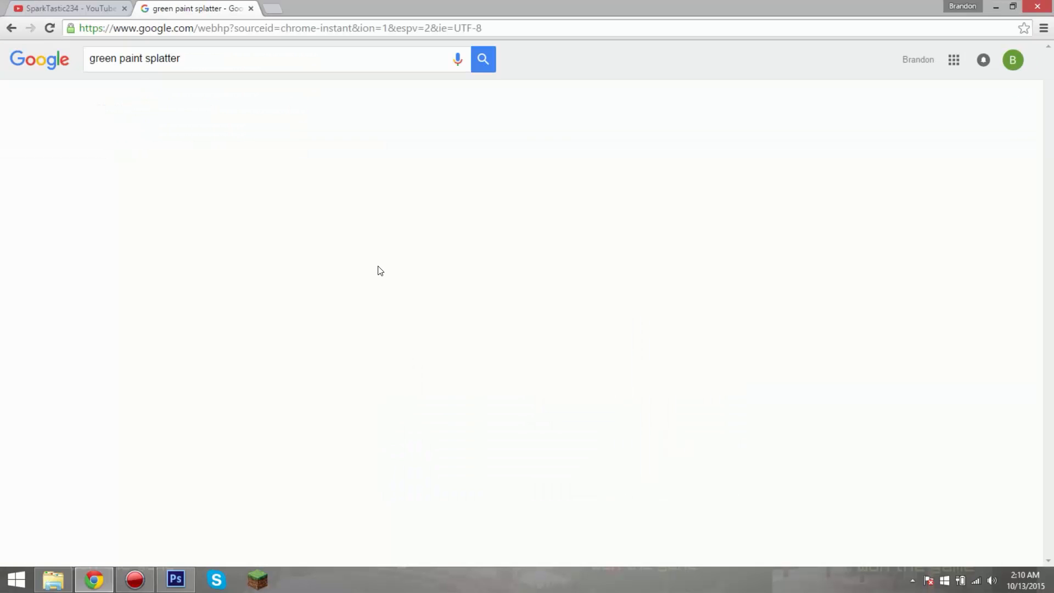
left_click(142, 99)
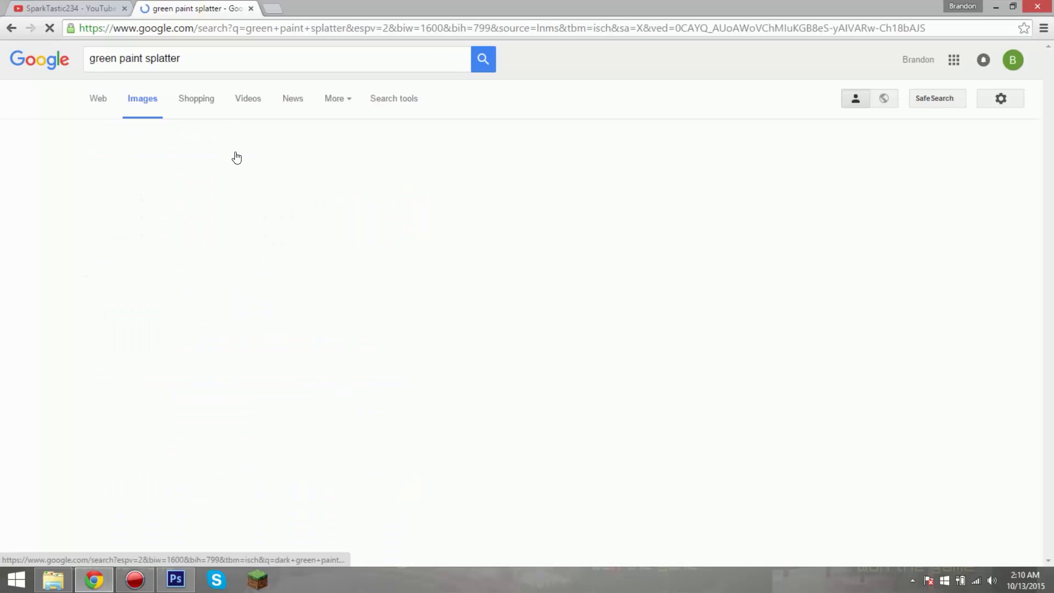
Step: Browse the green paint splatter image results for a splash suited to the design
scroll(428, 189, "down", 1)
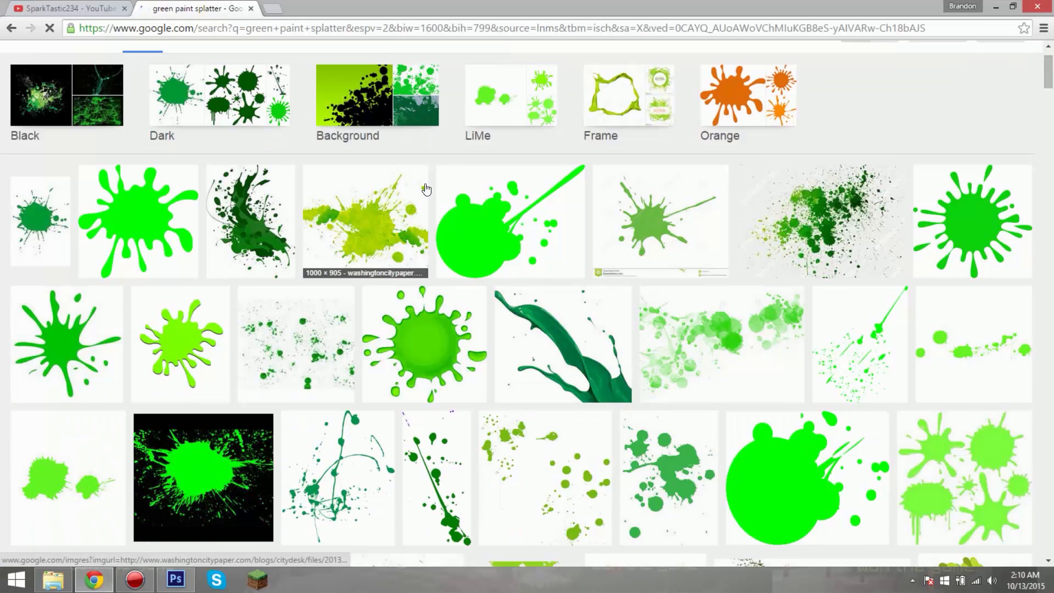
scroll(428, 191, "down", 3)
scroll(428, 191, "down", 6)
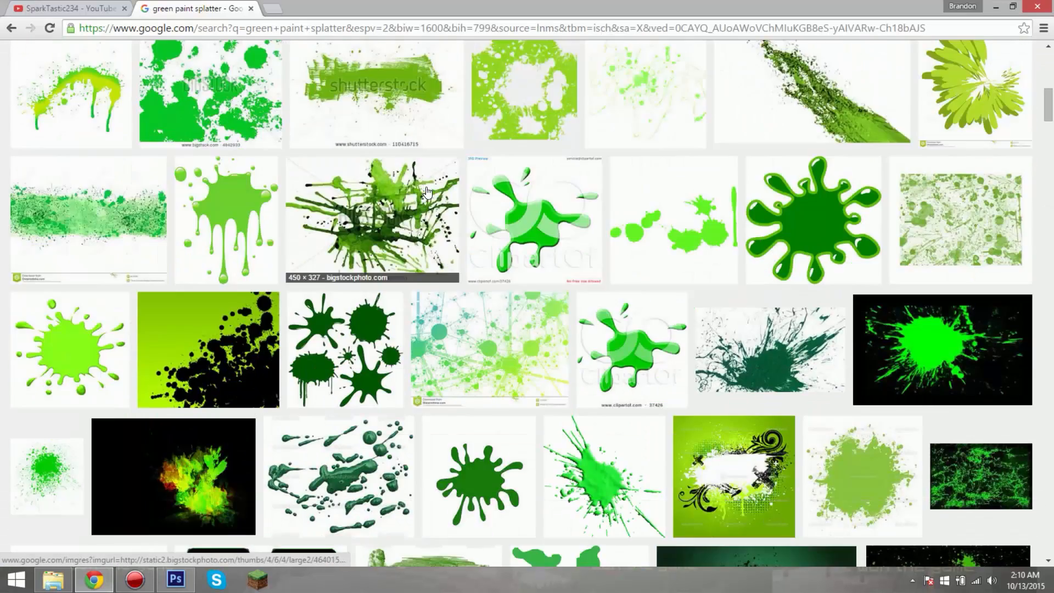
scroll(428, 192, "down", 6)
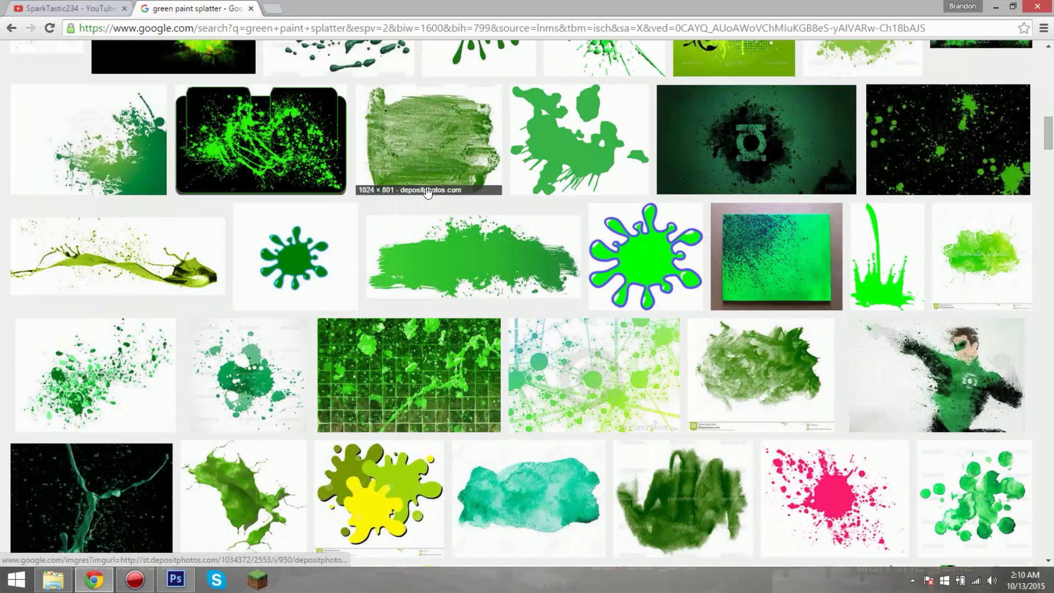
scroll(428, 192, "down", 4)
scroll(428, 192, "down", 4)
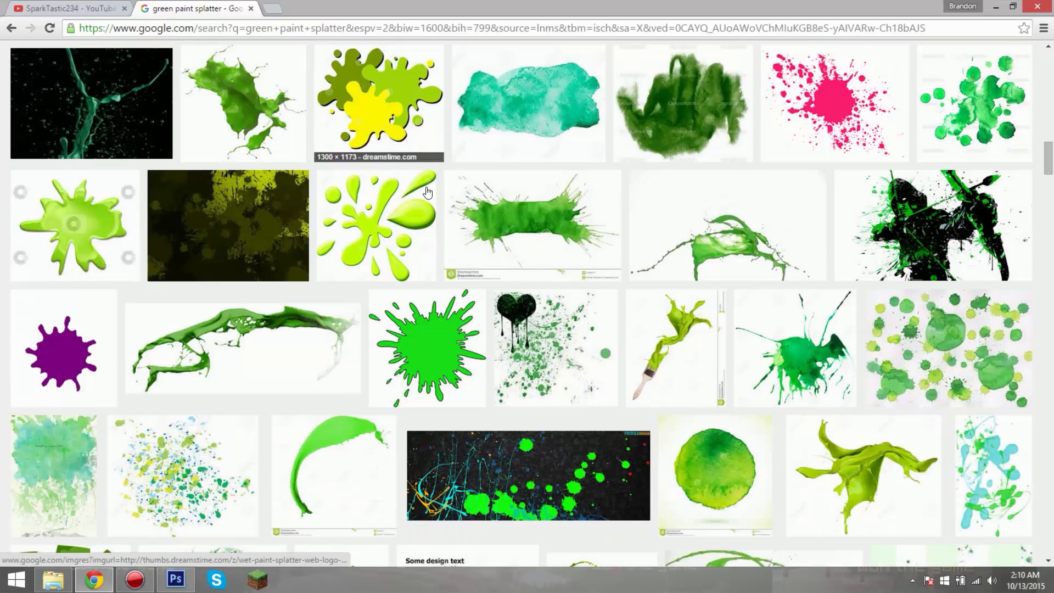
scroll(428, 191, "down", 10)
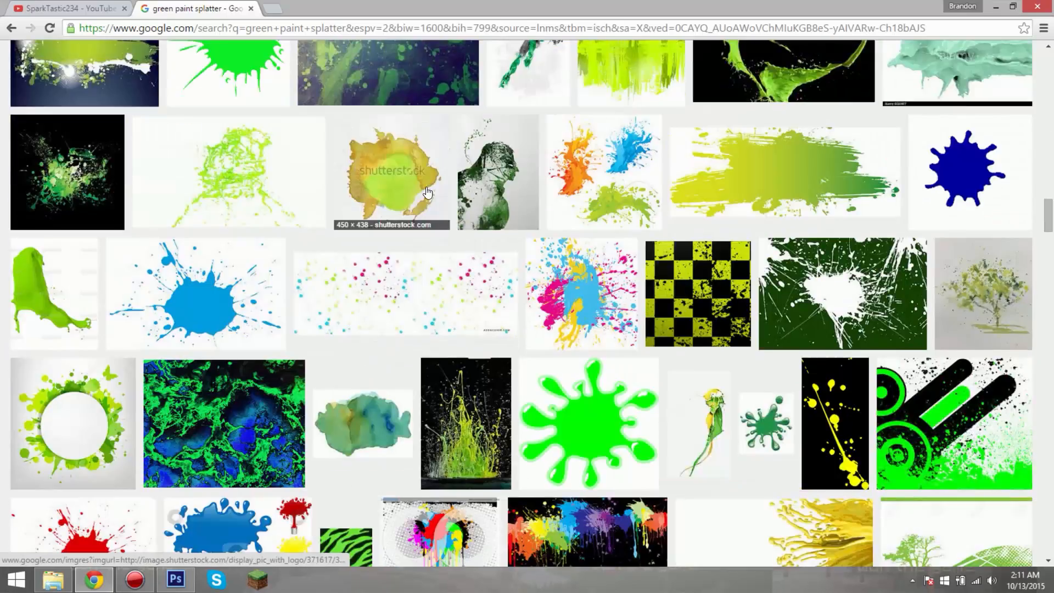
scroll(428, 192, "down", 5)
scroll(428, 192, "up", 3)
scroll(427, 191, "down", 3)
scroll(428, 192, "down", 8)
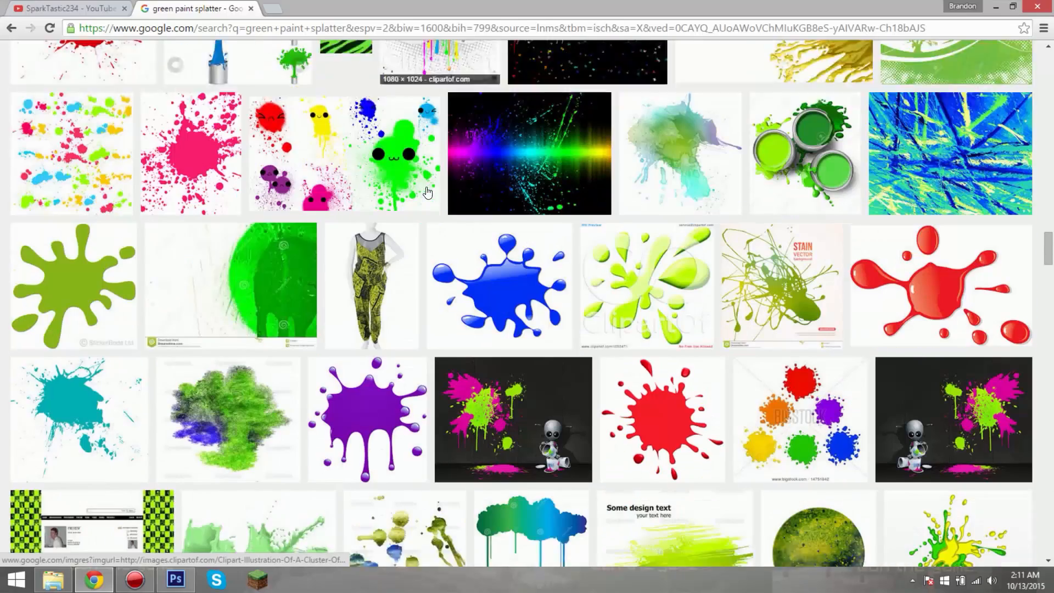
scroll(428, 192, "down", 1)
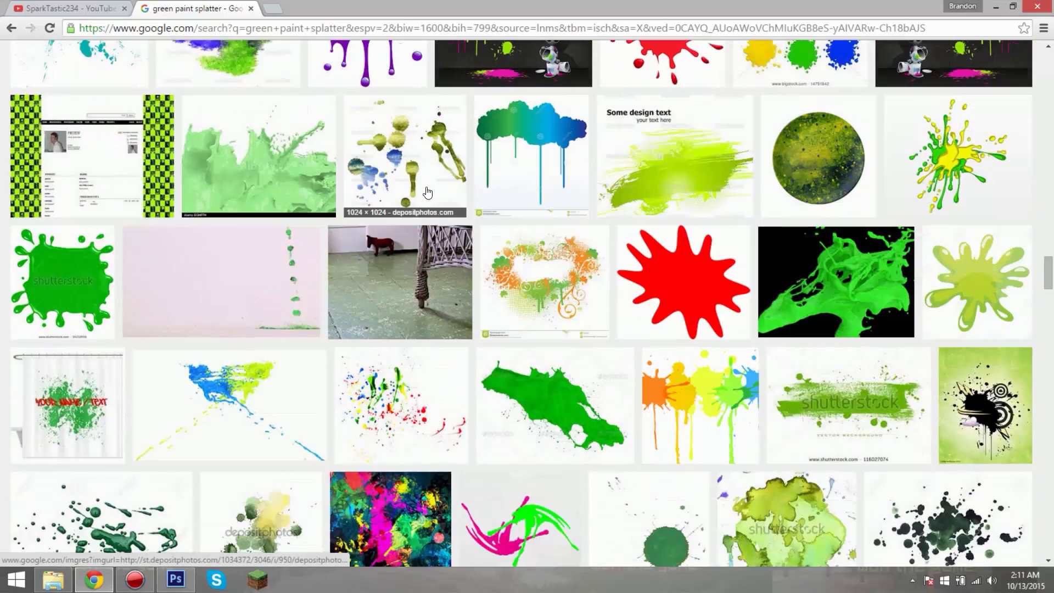
scroll(427, 191, "down", 5)
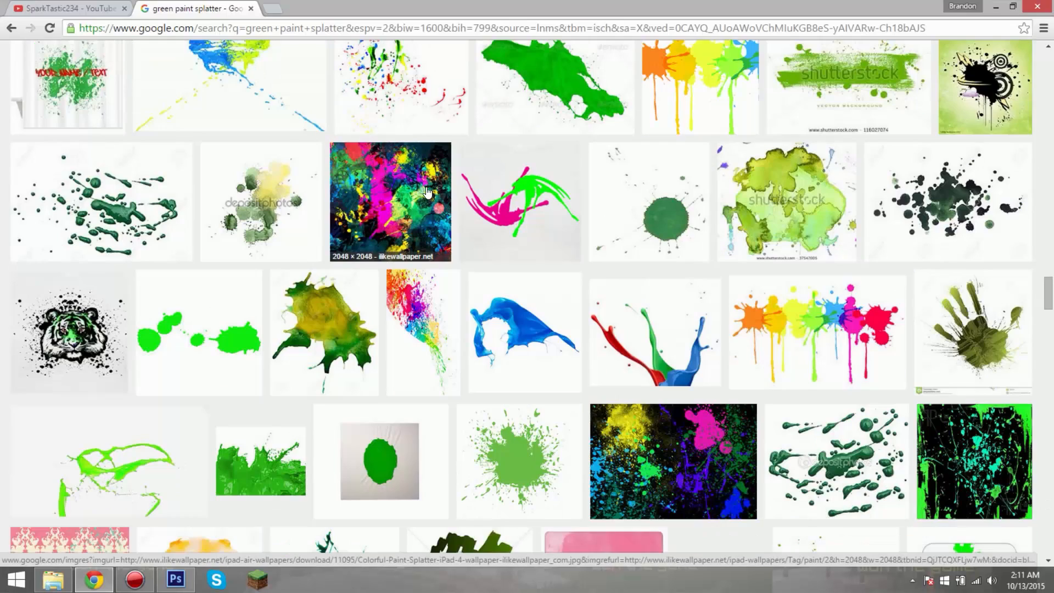
scroll(428, 192, "down", 8)
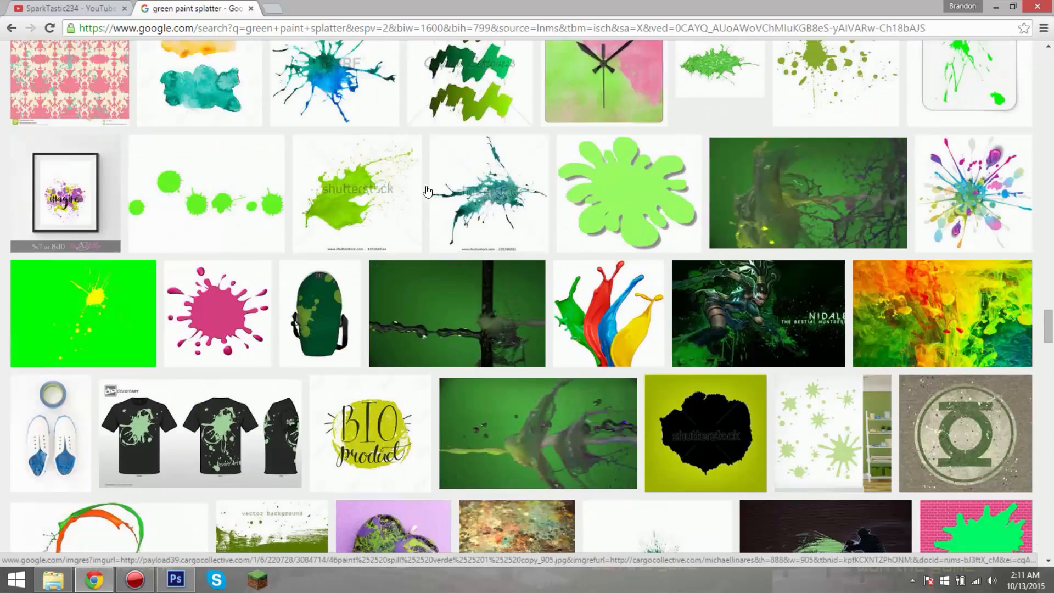
scroll(426, 186, "down", 12)
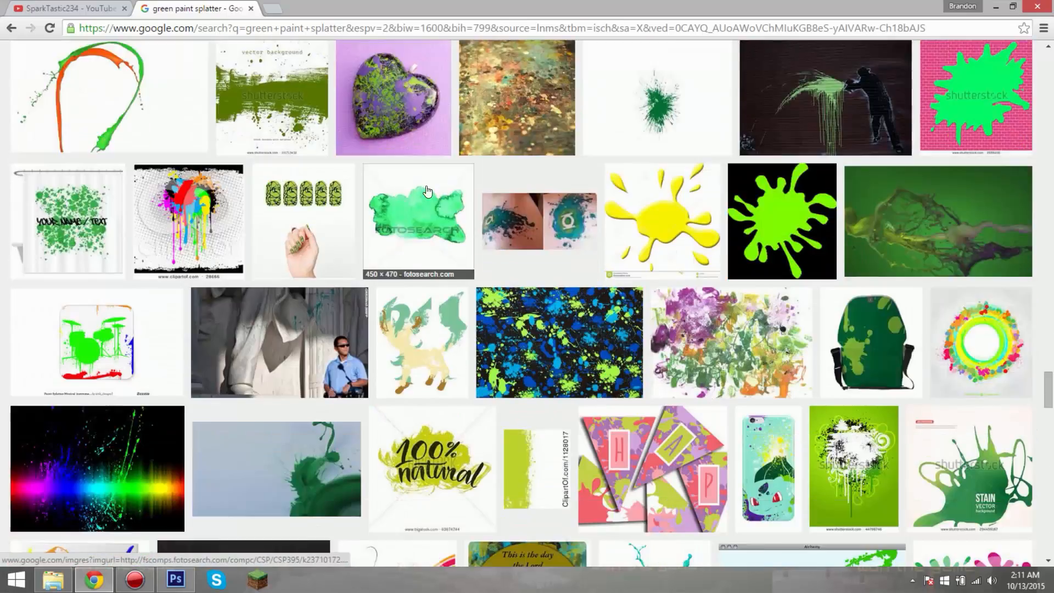
scroll(427, 192, "down", 3)
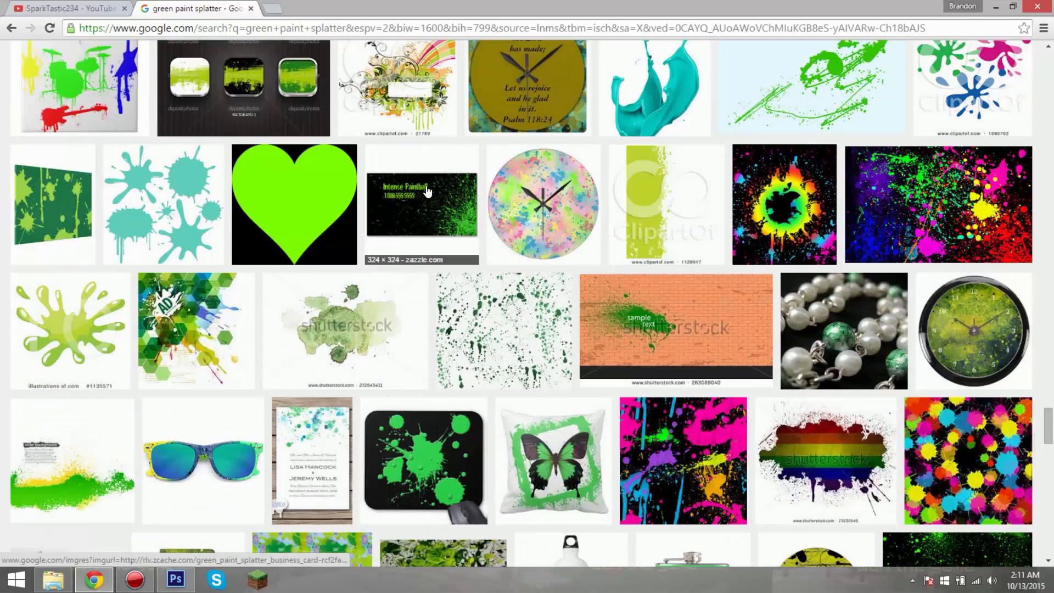
scroll(427, 192, "down", 3)
scroll(362, 200, "up", 20)
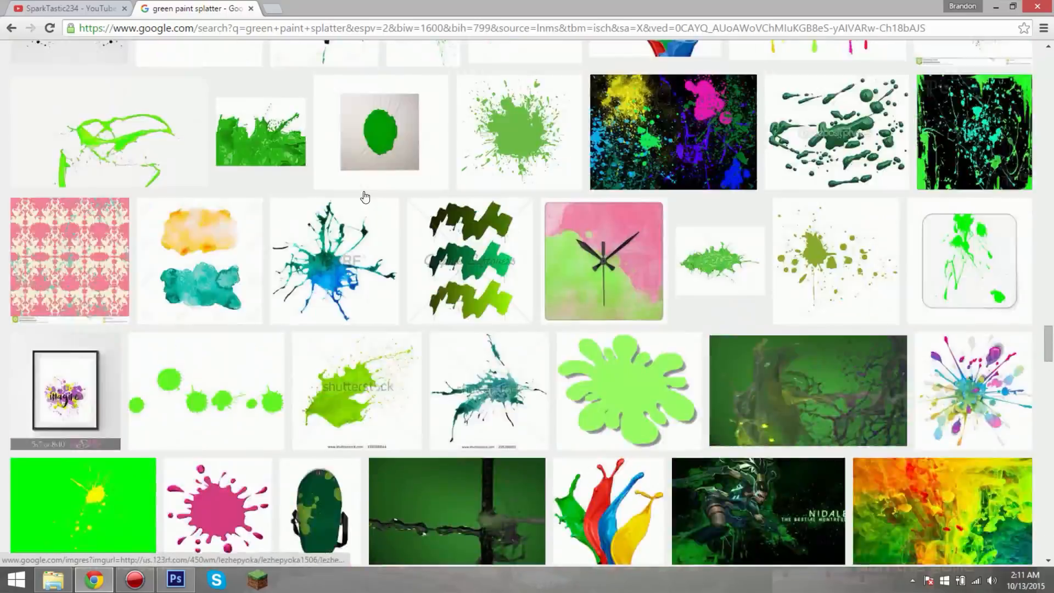
scroll(358, 203, "up", 10)
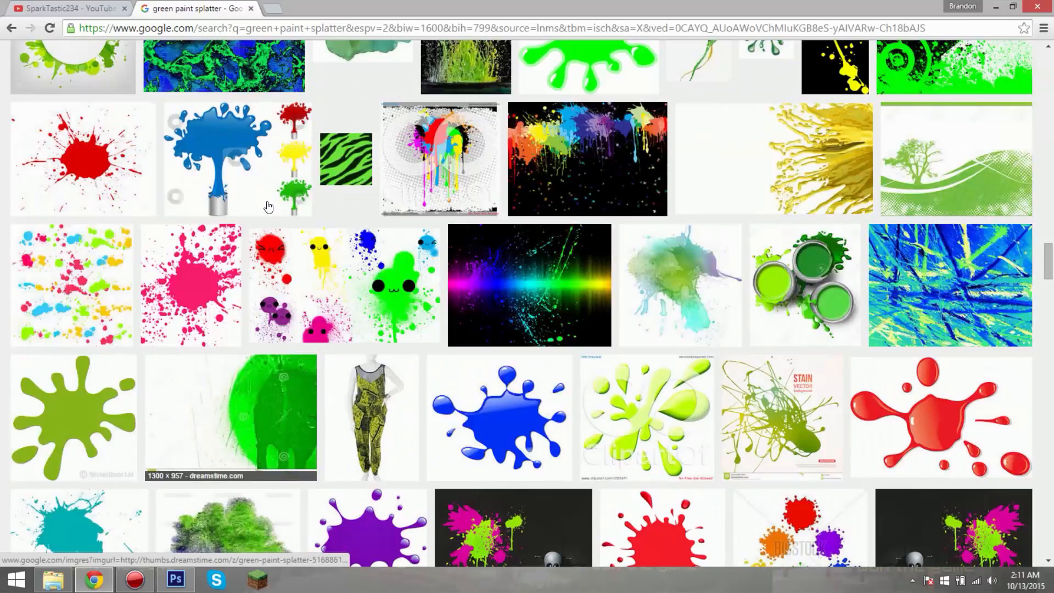
scroll(186, 221, "up", 12)
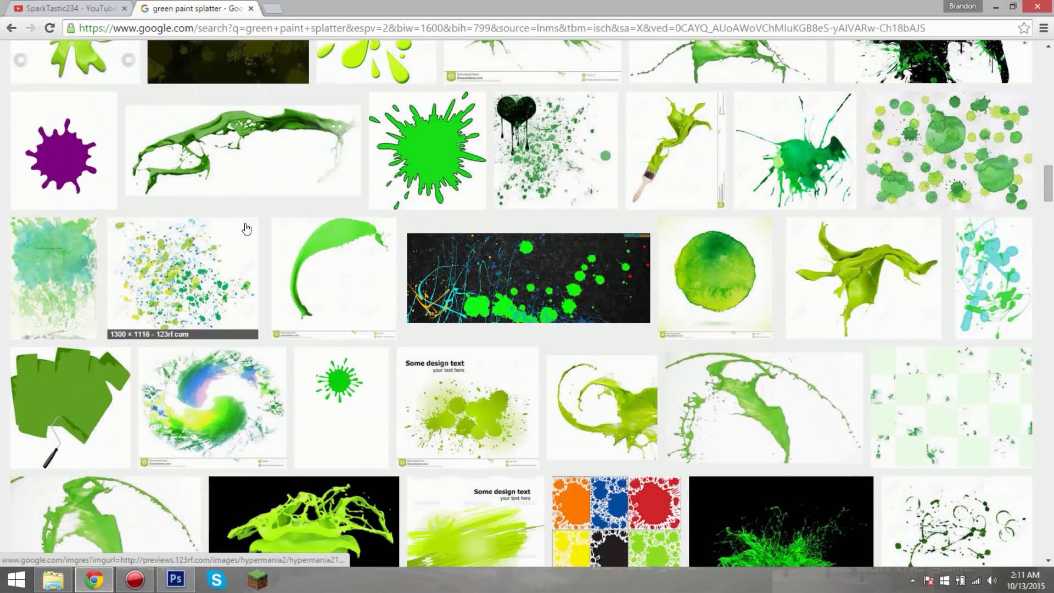
Step: Preview the dark green paint splash from ottosanchez.com and open the related lime-green splash with a transparent background
right_click(242, 133)
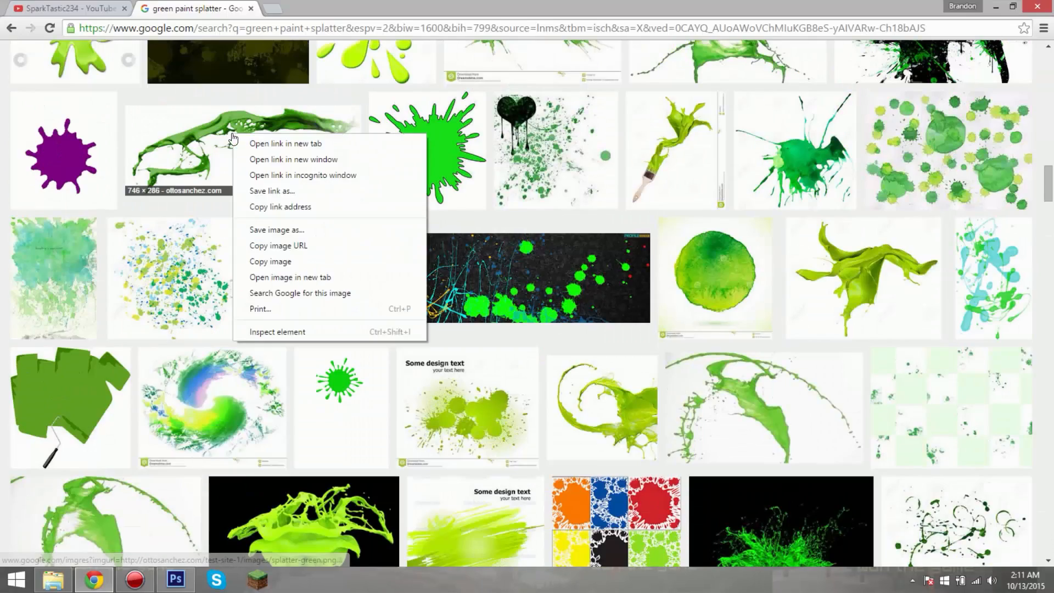
key("Escape")
left_click(191, 134)
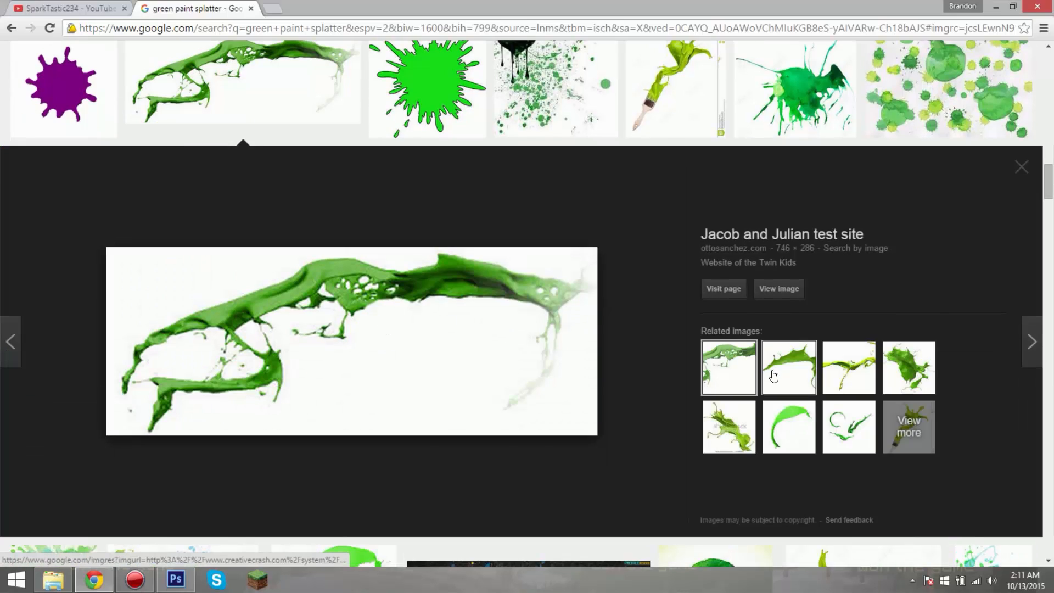
left_click(843, 376)
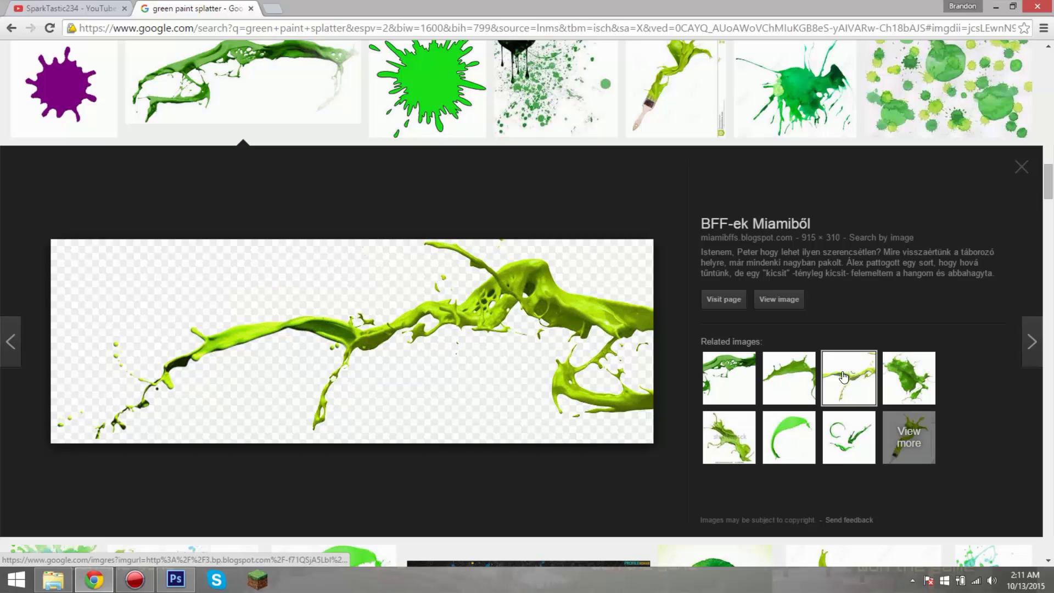
Step: Save the lime-green splash image to the Pictures folder as a PNG named "green paint splatter"
right_click(525, 287)
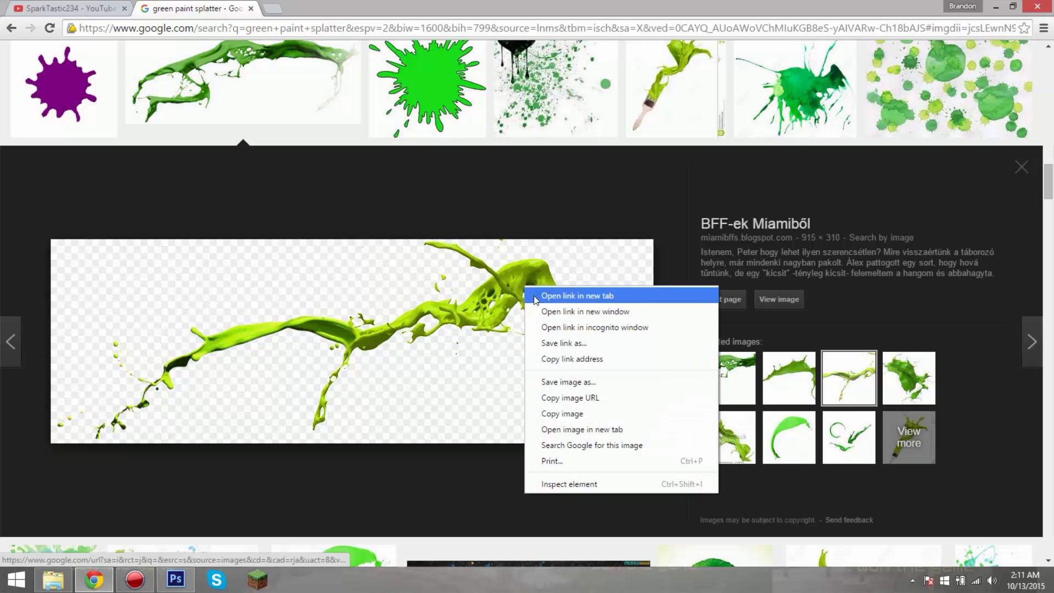
left_click(571, 383)
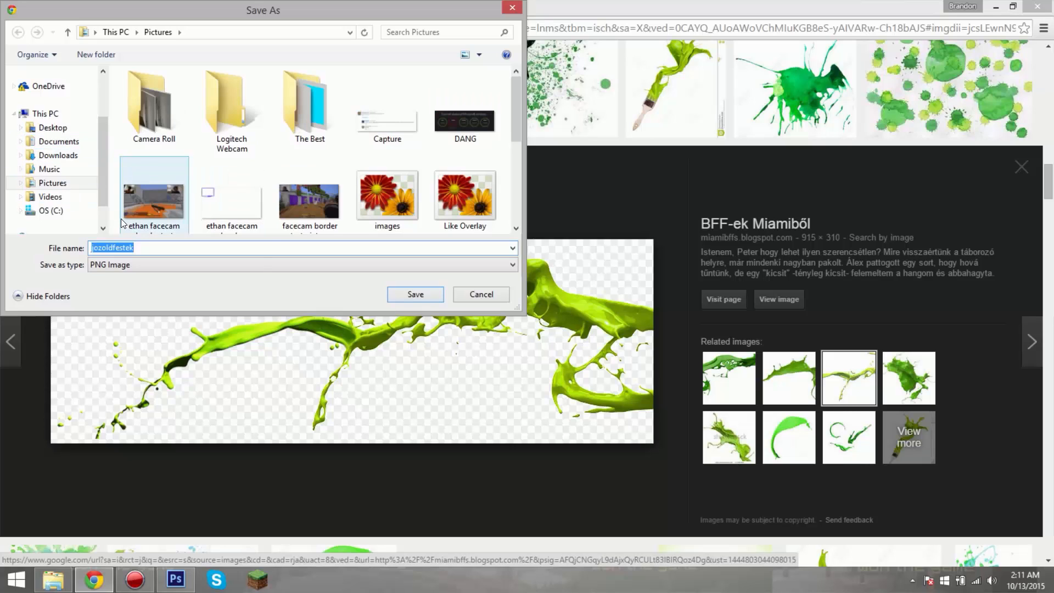
type("green pain")
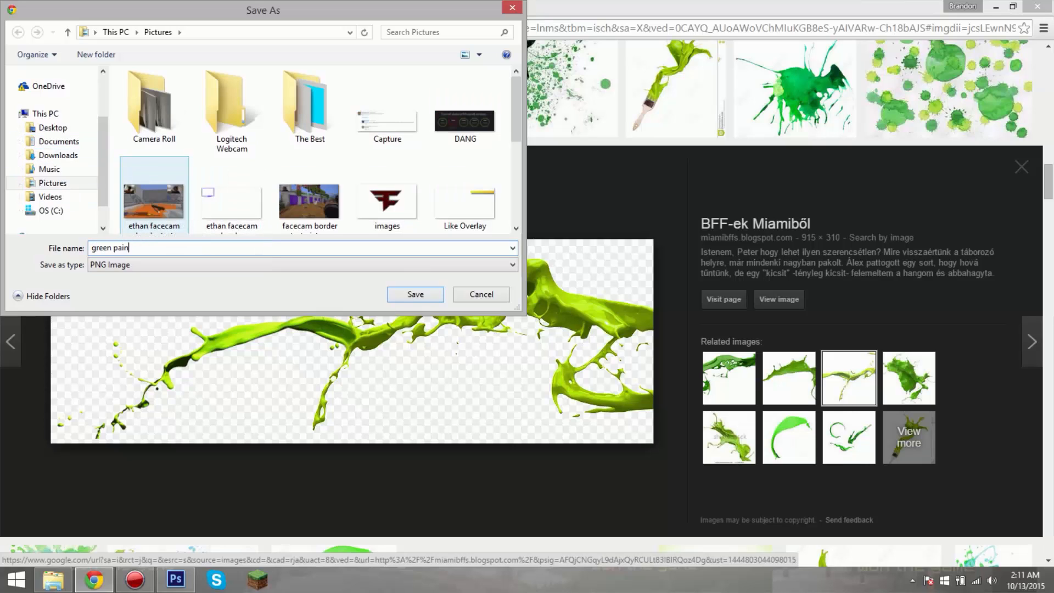
type("t splatter")
key("Return")
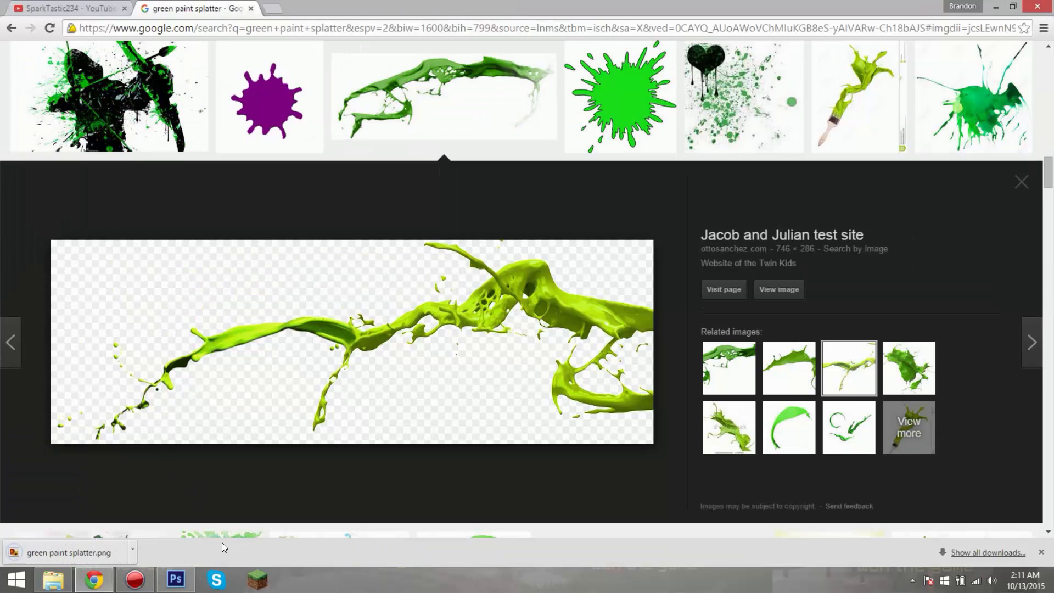
Step: Switch to Photoshop and open green paint splatter.png from the Pictures library
left_click(176, 579)
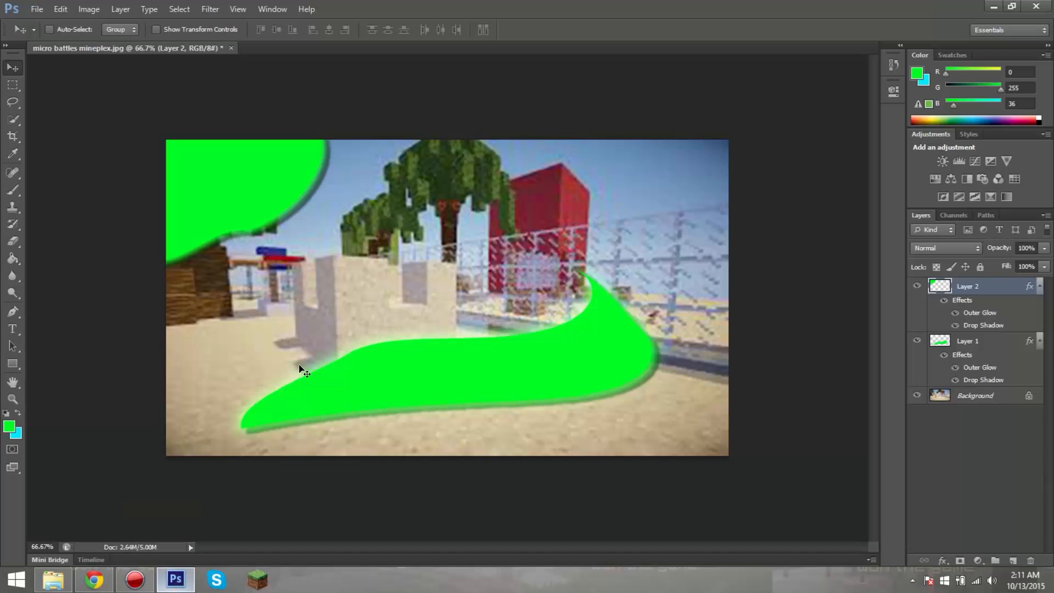
left_click(38, 9)
left_click(53, 37)
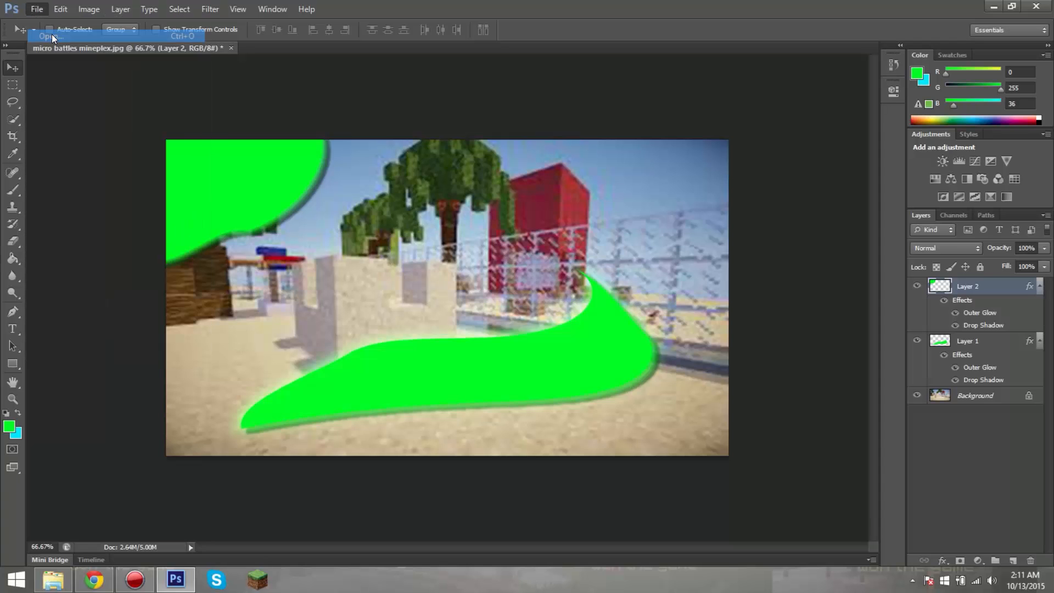
scroll(699, 146, "down", 5)
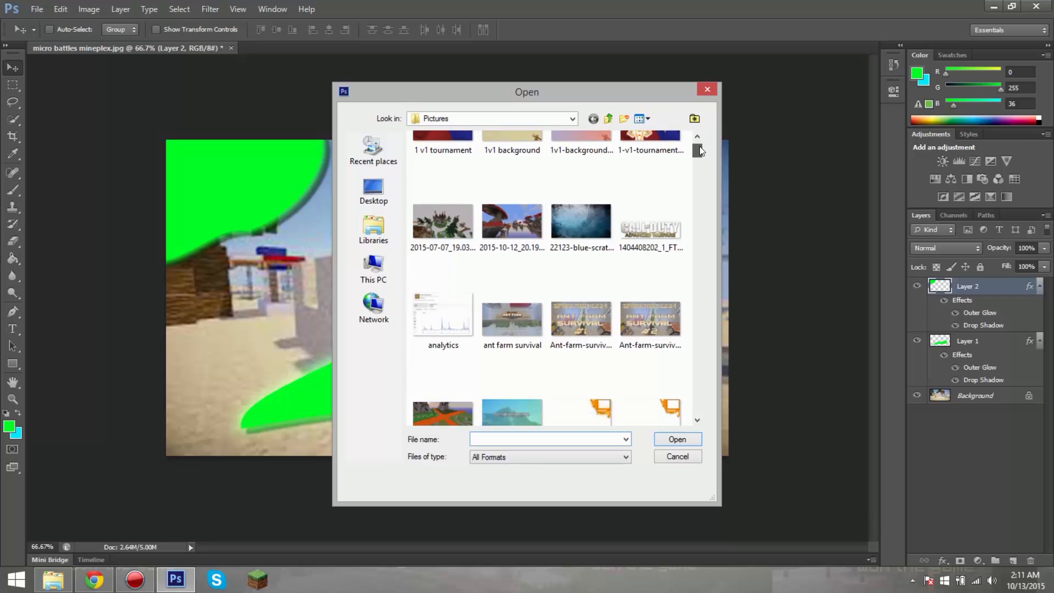
left_click(395, 222)
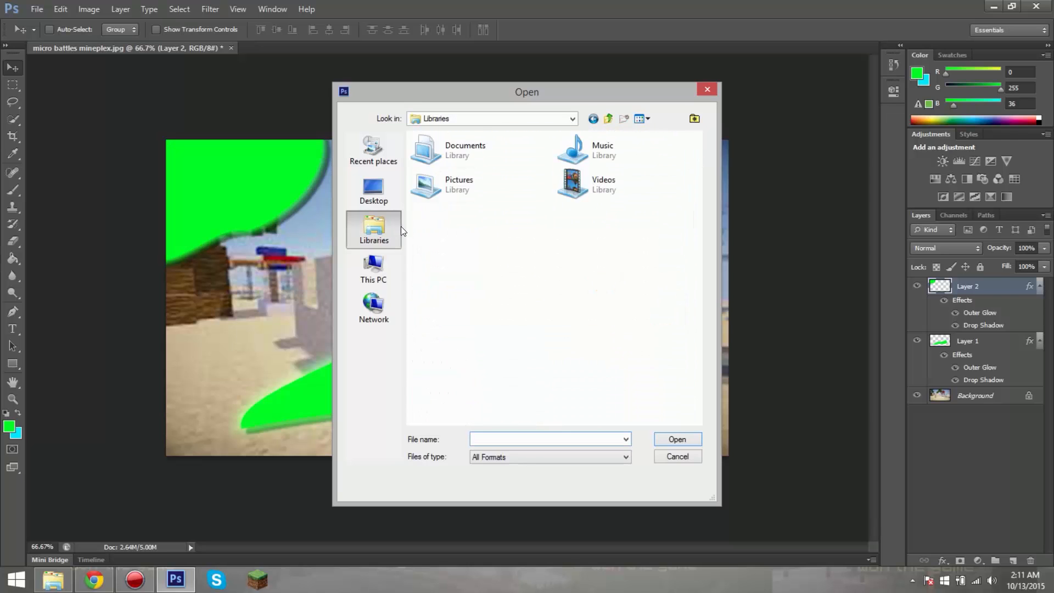
double_click(449, 187)
left_click_drag(698, 187, 696, 253)
left_click(591, 223)
double_click(591, 223)
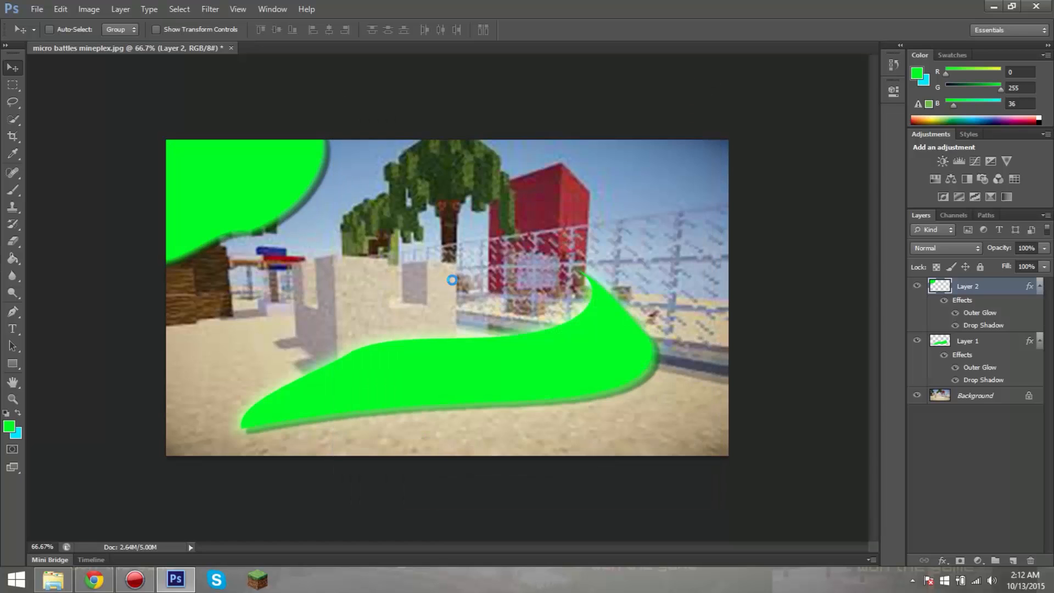
Step: Try to move the paint splatter from its own document into micro battles mineplex.jpg
mouse_move(383, 233)
left_mouse_down()
mouse_move(418, 294)
mouse_move(263, 88)
mouse_move(175, 47)
left_mouse_up()
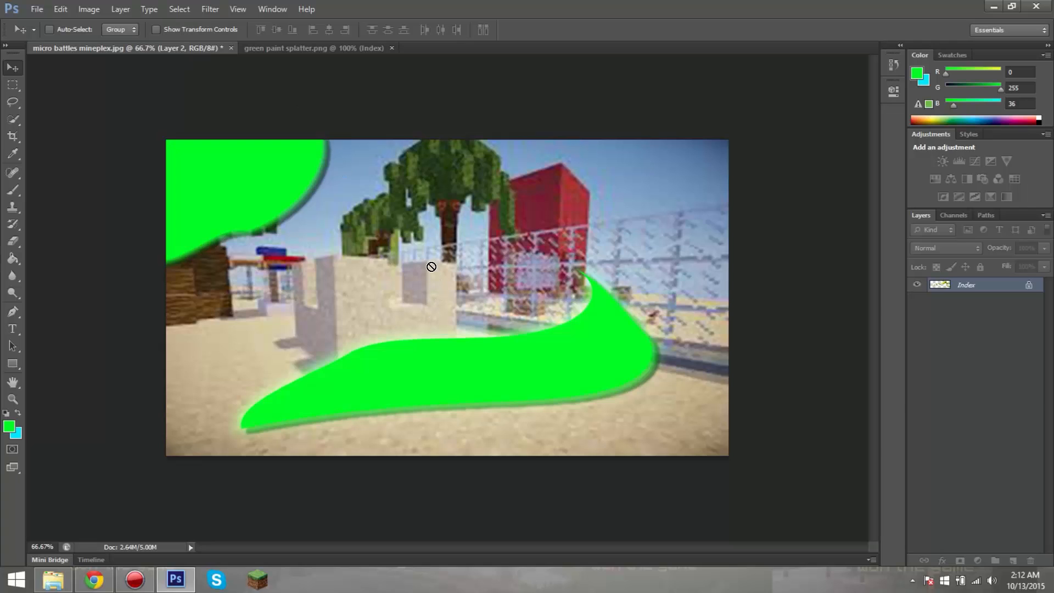
left_click_drag(431, 267, 434, 269)
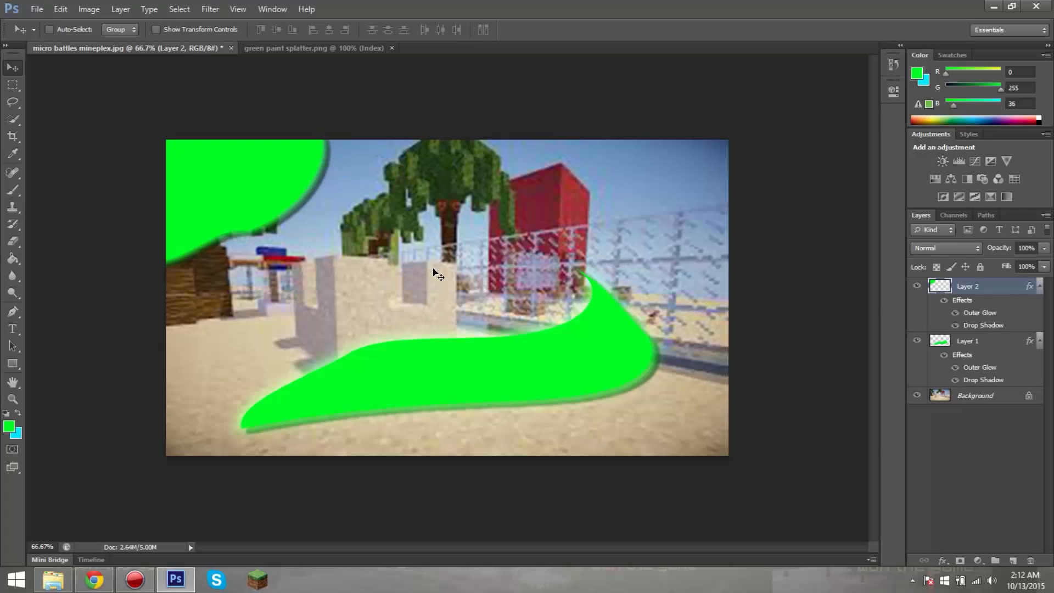
left_click(298, 50)
mouse_move(446, 267)
left_mouse_down()
mouse_move(406, 282)
mouse_move(448, 279)
left_mouse_up()
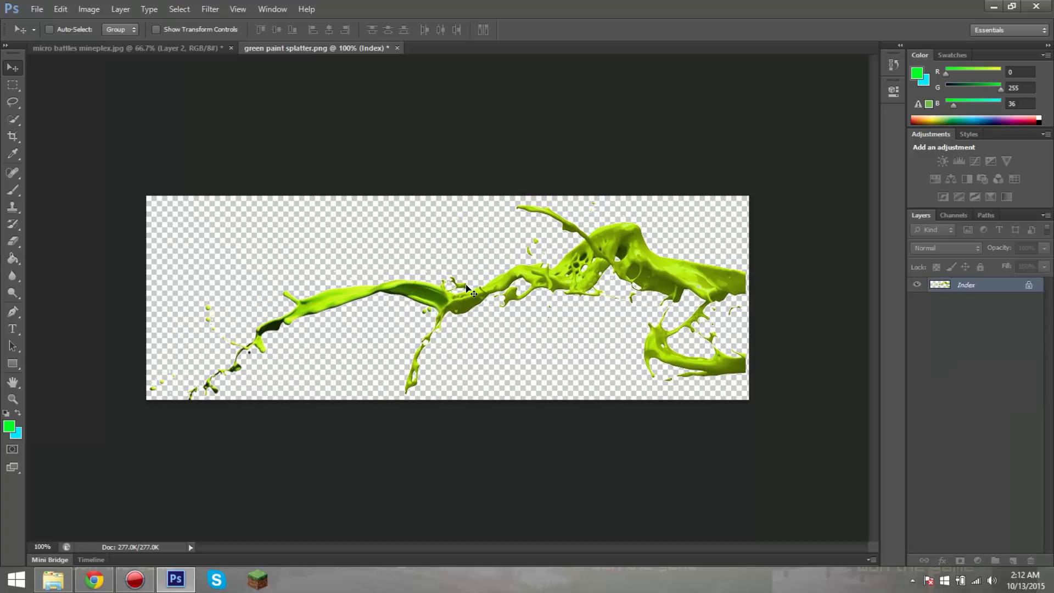
left_click_drag(664, 262, 523, 276)
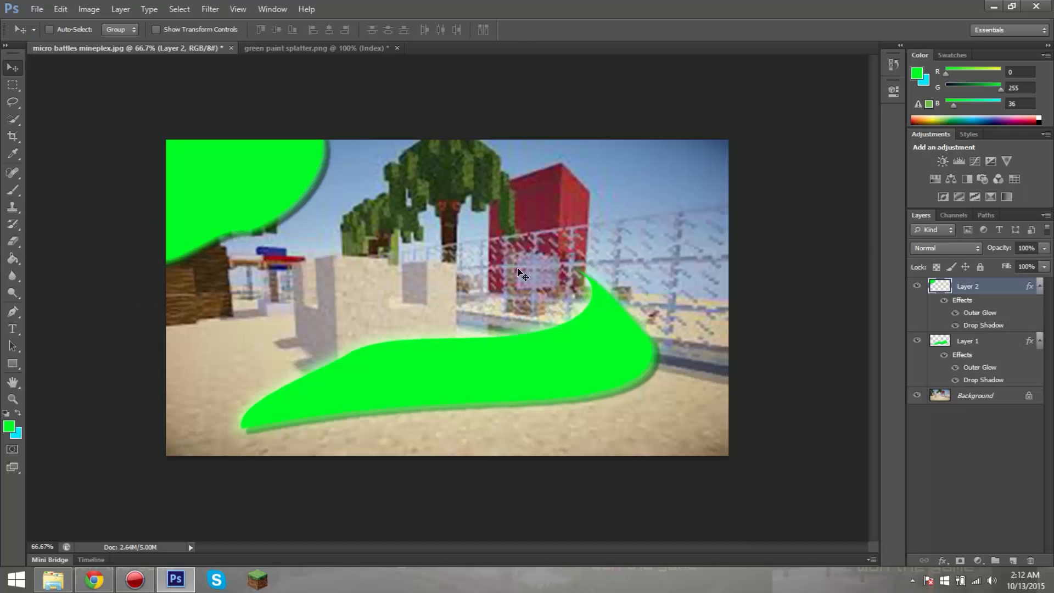
left_click(291, 50)
right_click(955, 284)
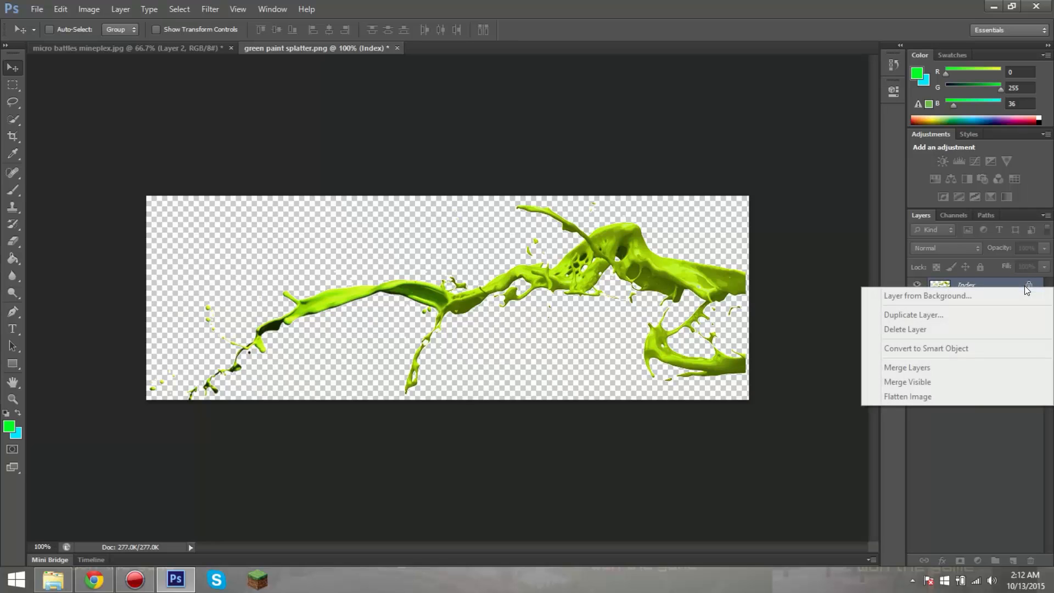
left_click(1004, 446)
right_click(990, 286)
left_click(1010, 445)
right_click(1021, 288)
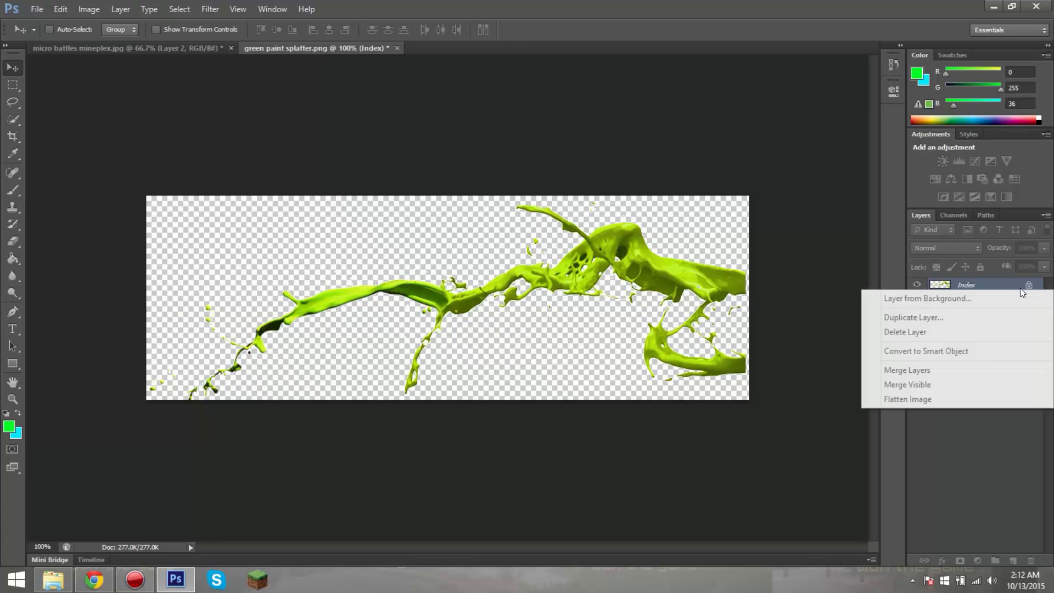
right_click(1029, 286)
right_click(1032, 284)
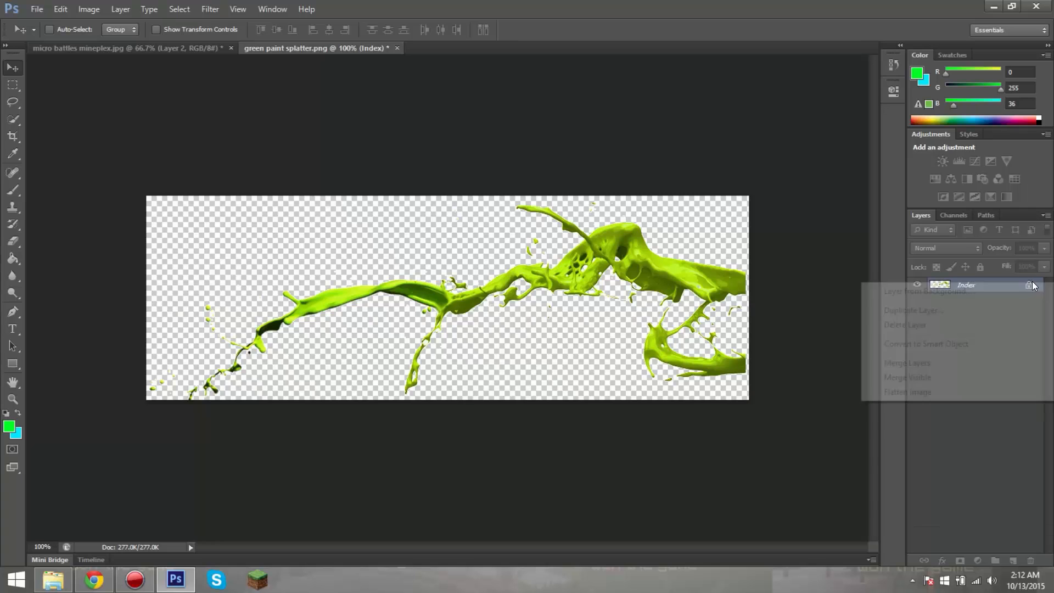
left_click(1007, 439)
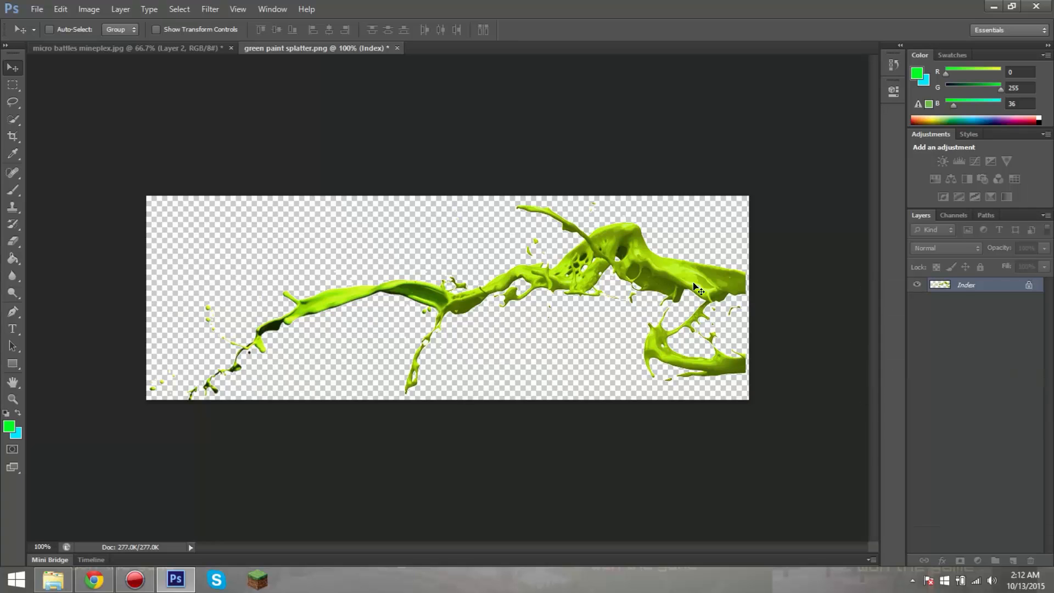
right_click(683, 177)
left_click(641, 161)
Step: Try to select the lime-green paint splatter with the Quick Selection tool
left_click(12, 120)
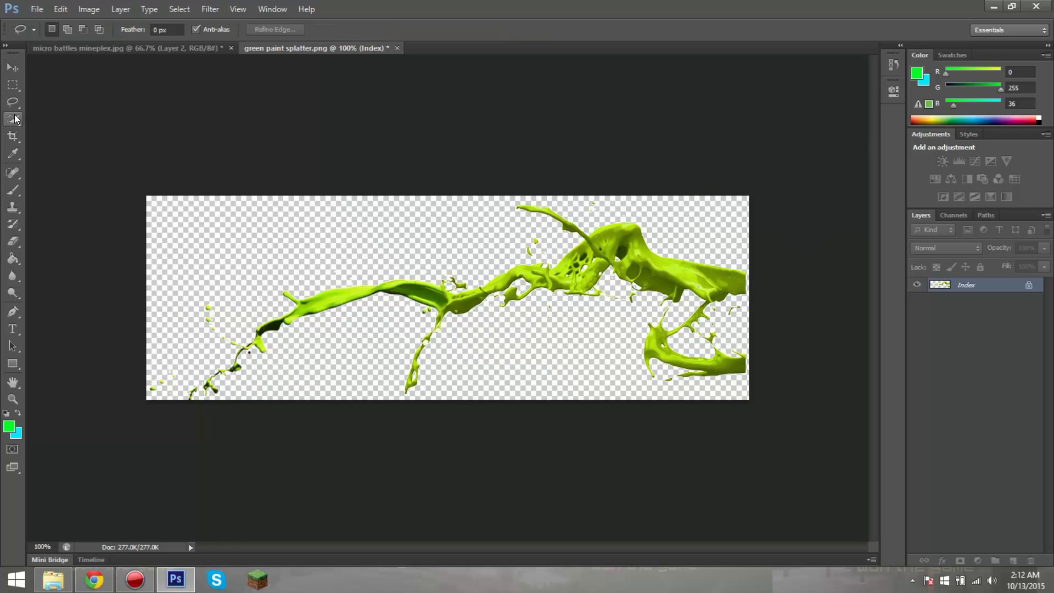
left_click(427, 292)
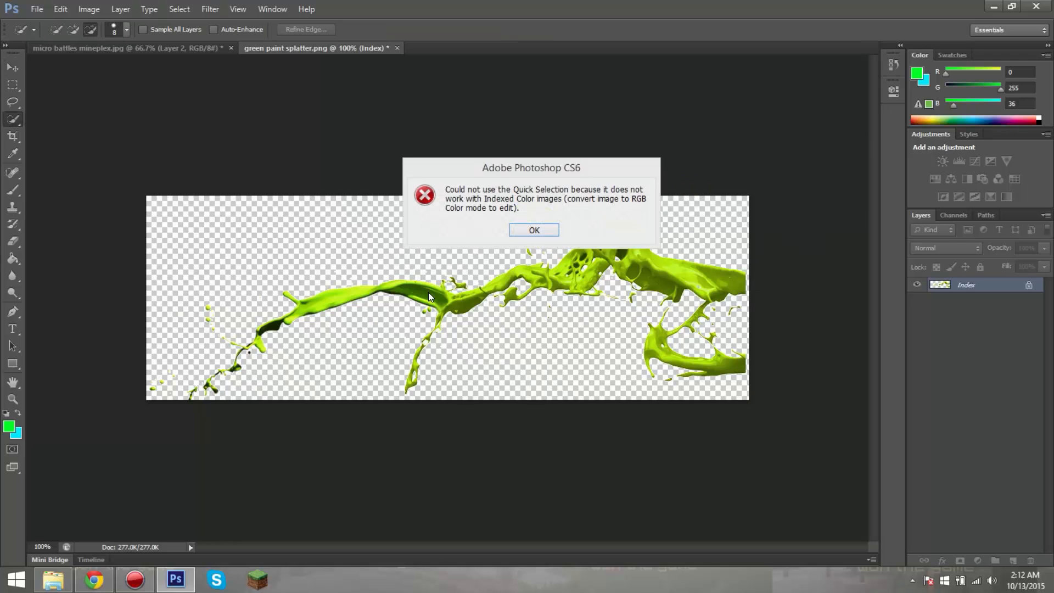
left_click(534, 230)
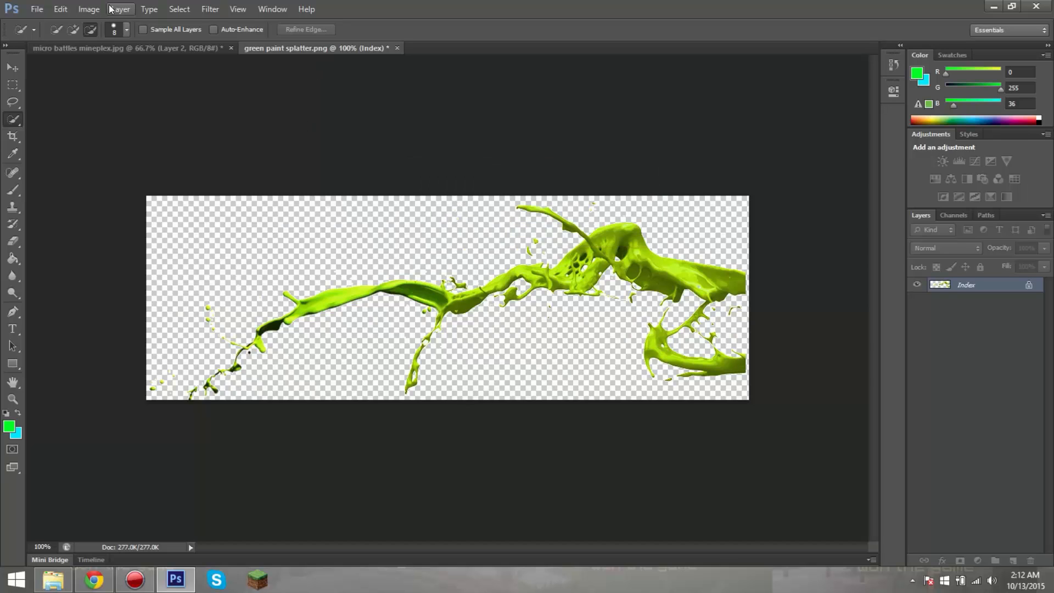
Step: Convert green paint splatter.png to RGB Color mode and move the splatter into micro battles mineplex.jpg
left_click(90, 9)
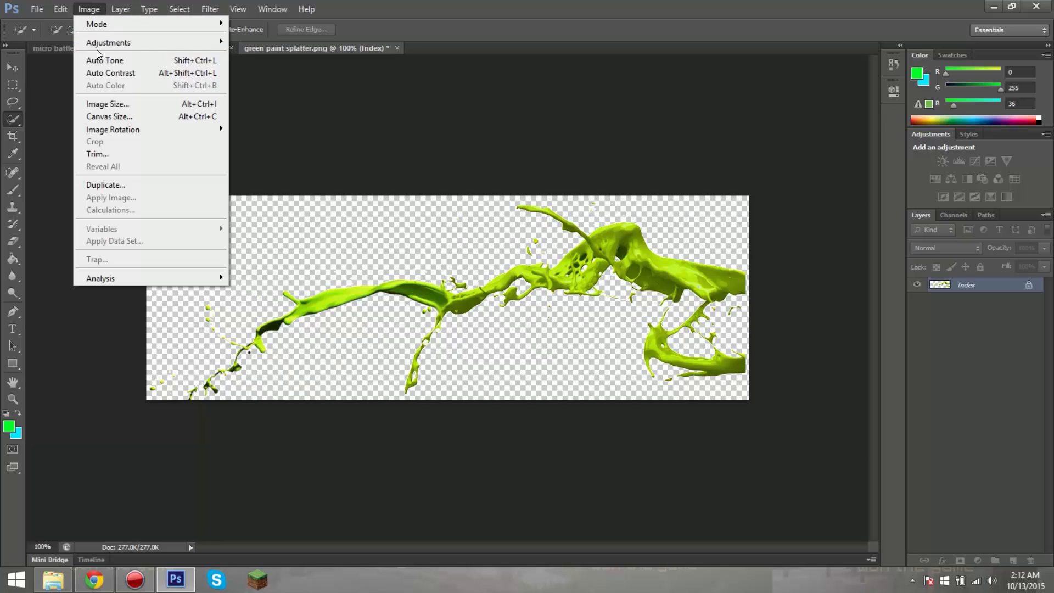
mouse_move(117, 29)
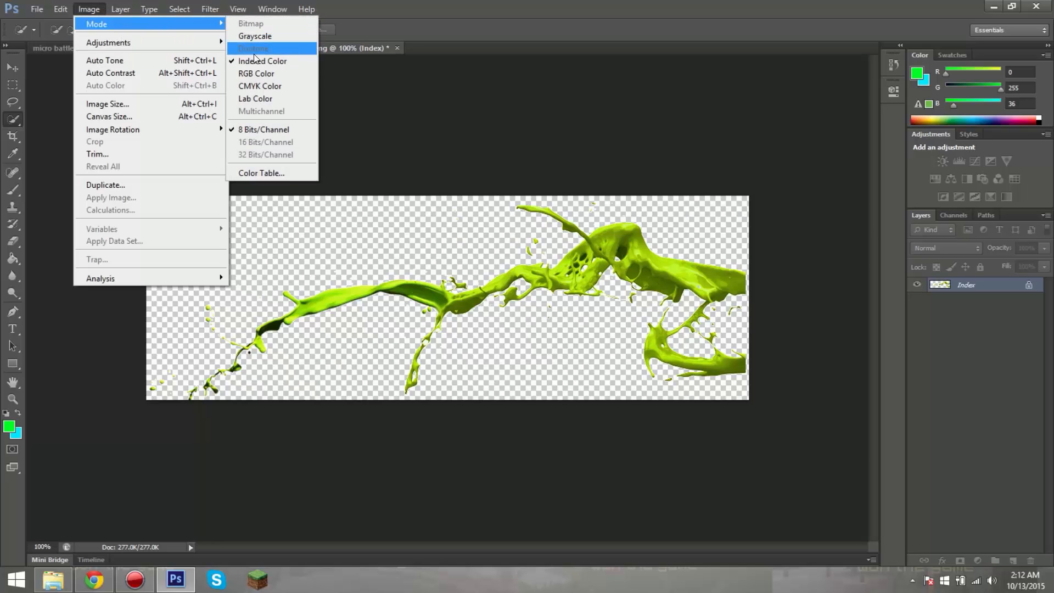
left_click(257, 74)
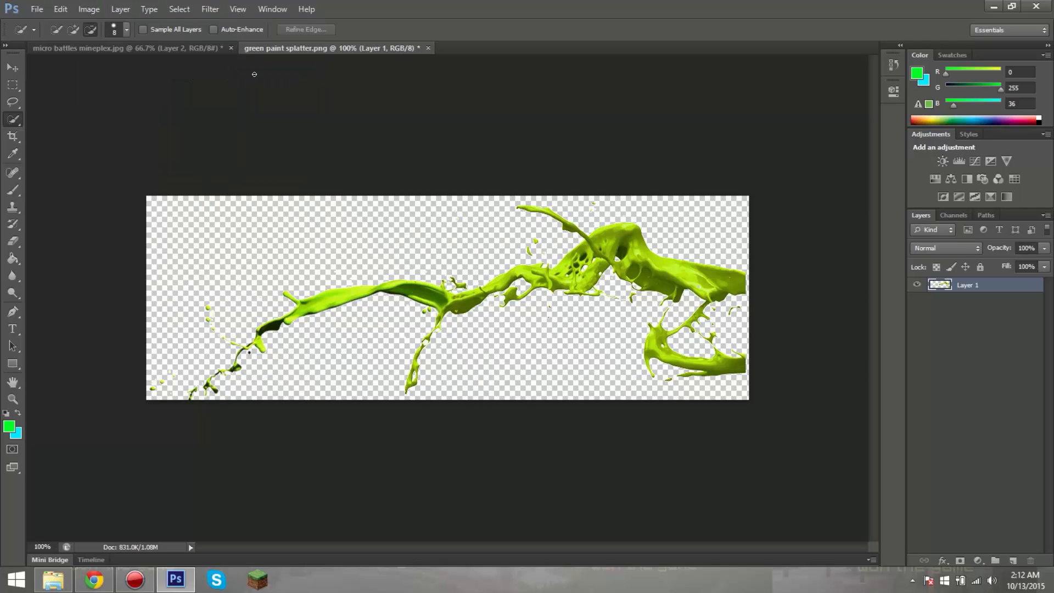
left_click(12, 66)
mouse_move(461, 242)
left_mouse_down()
mouse_move(449, 274)
mouse_move(247, 190)
mouse_move(427, 301)
mouse_move(395, 236)
mouse_move(174, 49)
mouse_move(545, 293)
mouse_move(487, 339)
mouse_move(496, 354)
left_mouse_up()
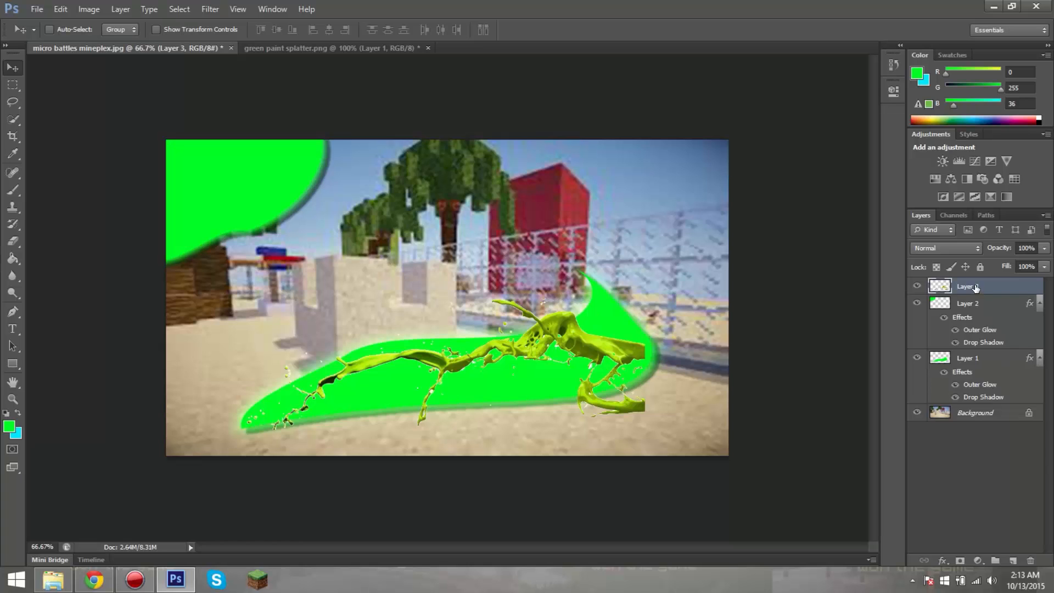
Step: Reposition the lime-green splatter over the lower green shape and place its layer directly above the Background layer
left_click_drag(606, 349, 573, 349)
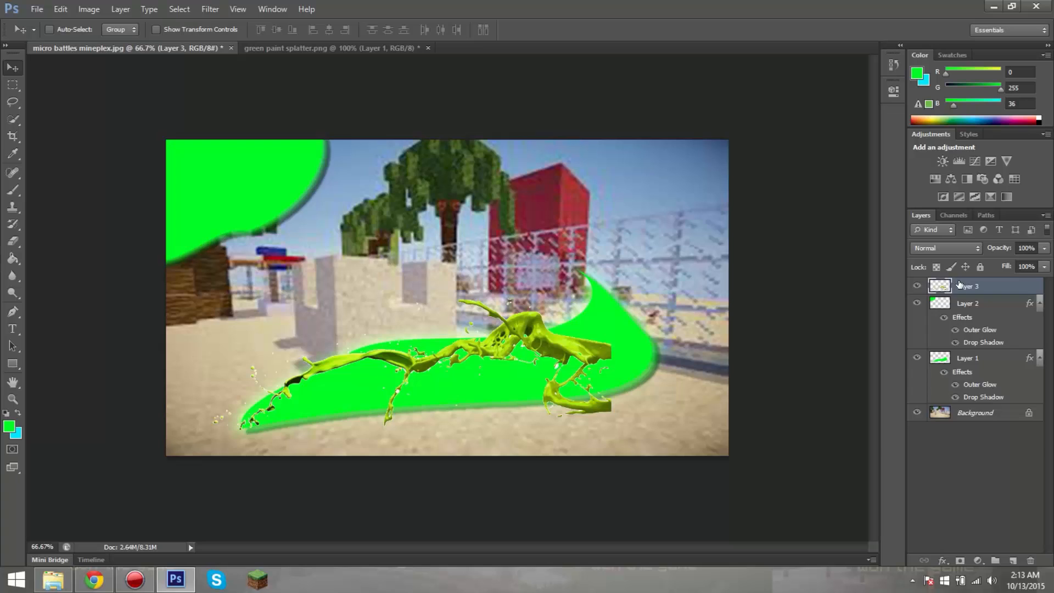
left_click_drag(960, 284, 957, 406)
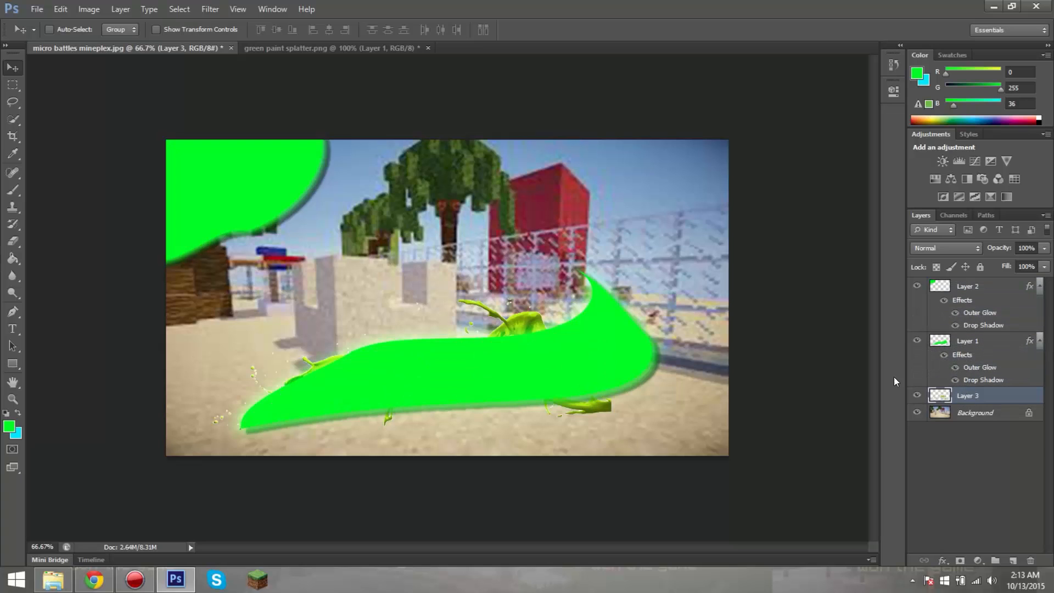
left_click_drag(523, 331, 518, 319)
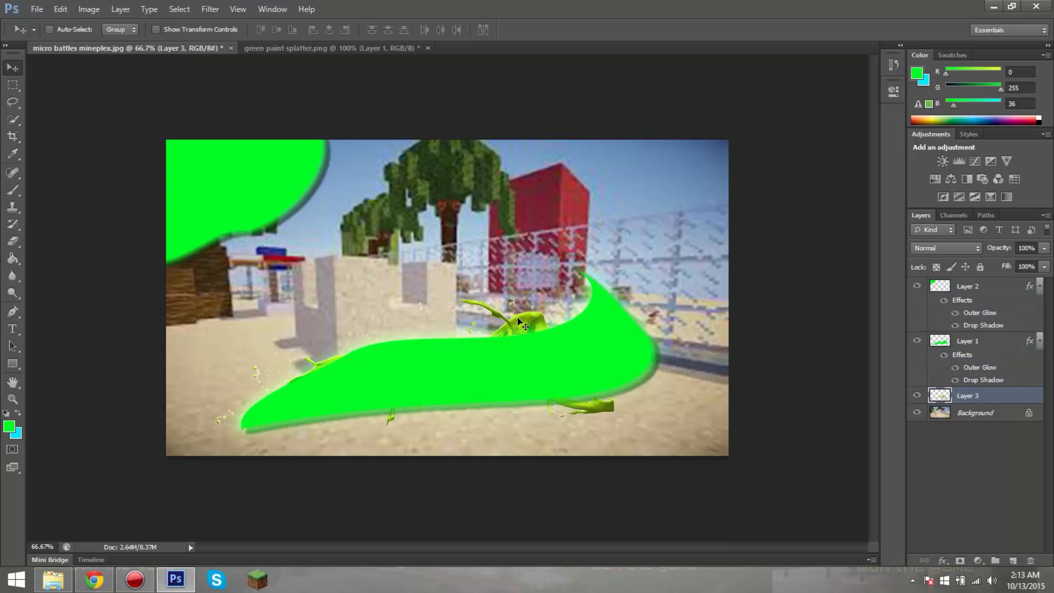
key("ctrl+t")
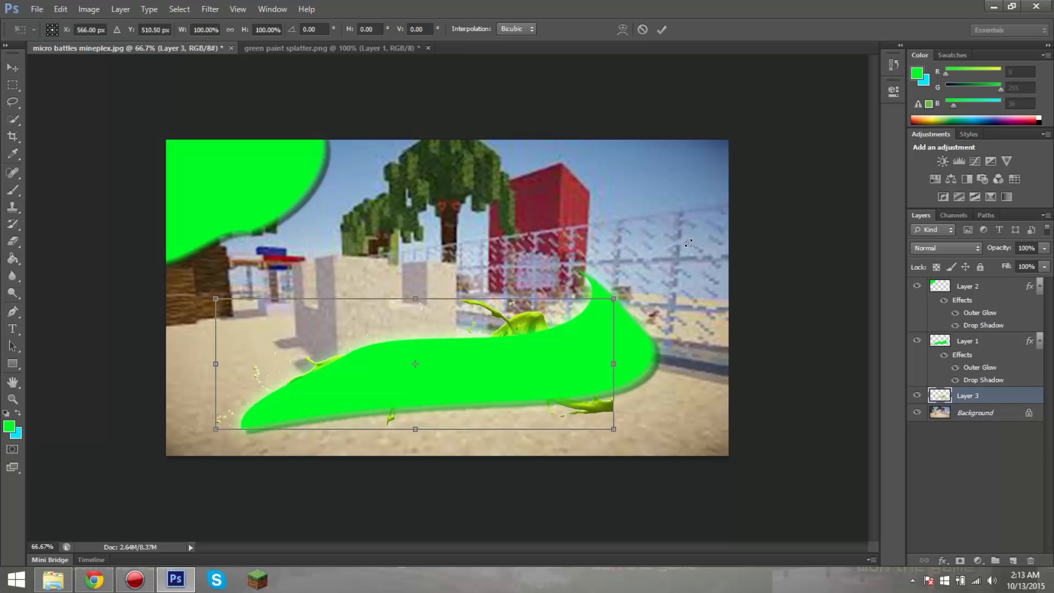
left_click_drag(689, 243, 829, 191)
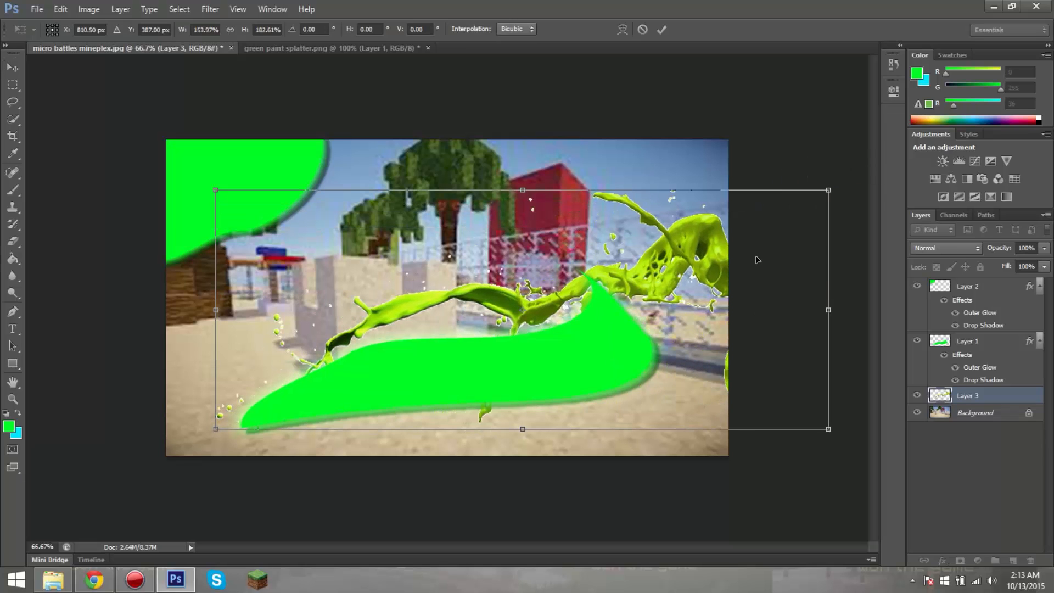
left_click_drag(758, 259, 580, 312)
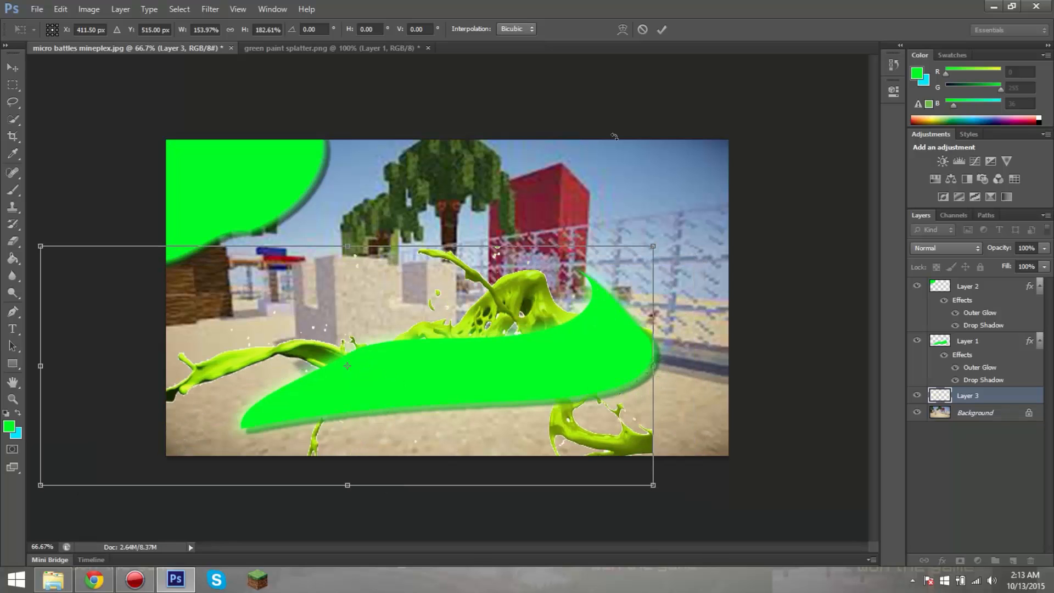
left_click(643, 30)
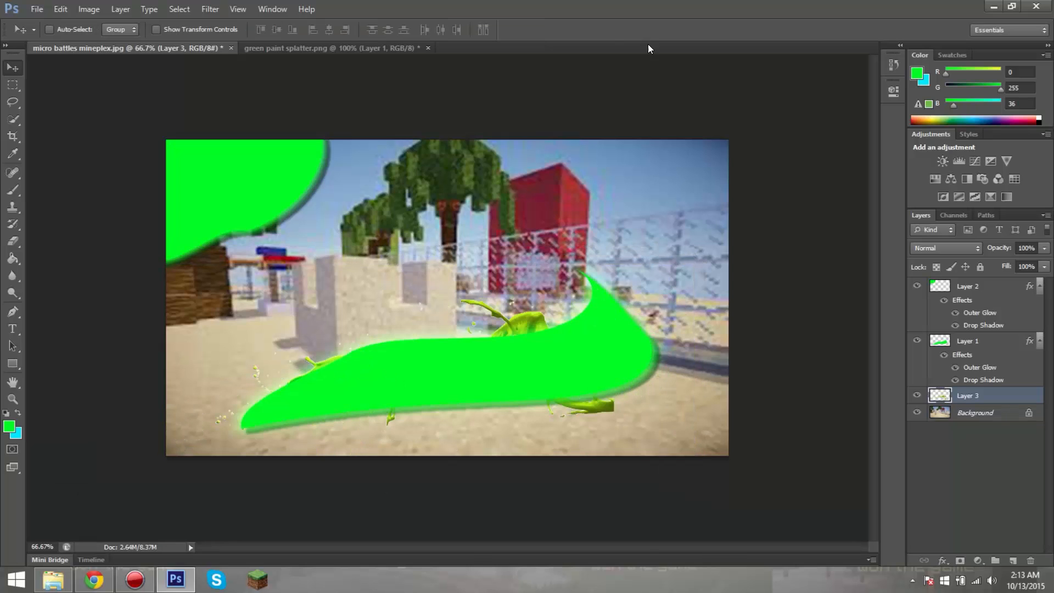
Step: Delete the lime-green splatter layer, Layer 3, from micro battles mineplex.jpg
right_click(528, 311)
right_click(994, 395)
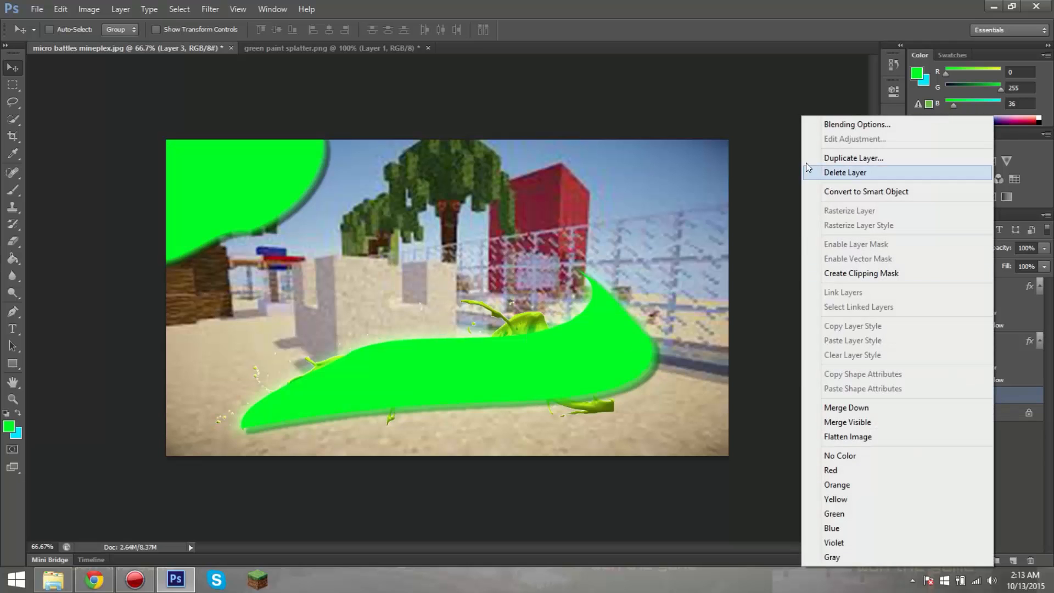
left_click(810, 172)
left_click(485, 225)
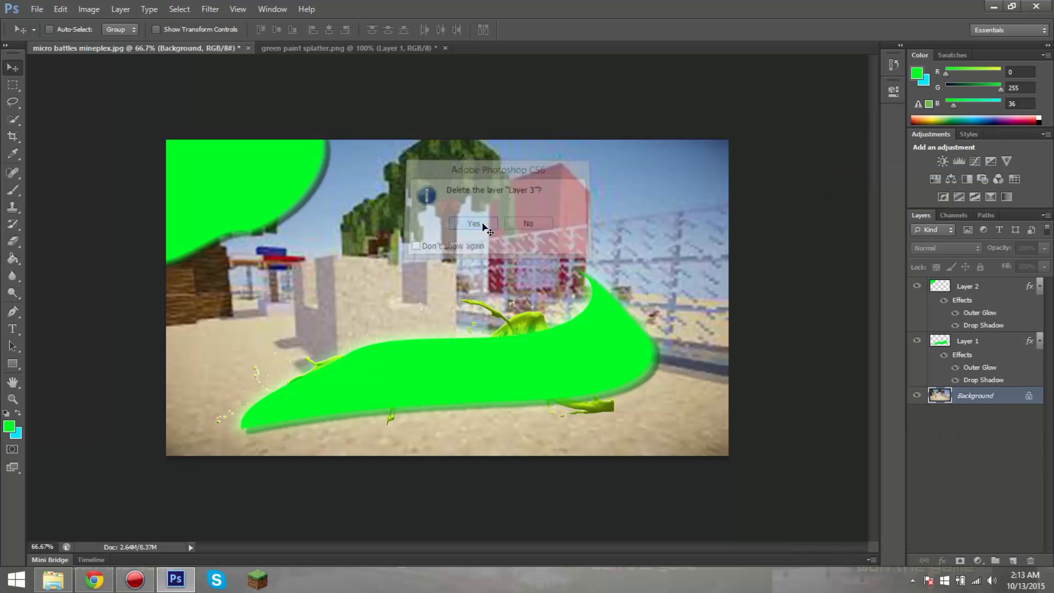
Step: Switch to Chrome and open the 517 × 482 green splatter from clipartsheep.com in the image search results
left_click(91, 581)
scroll(261, 205, "up", 3)
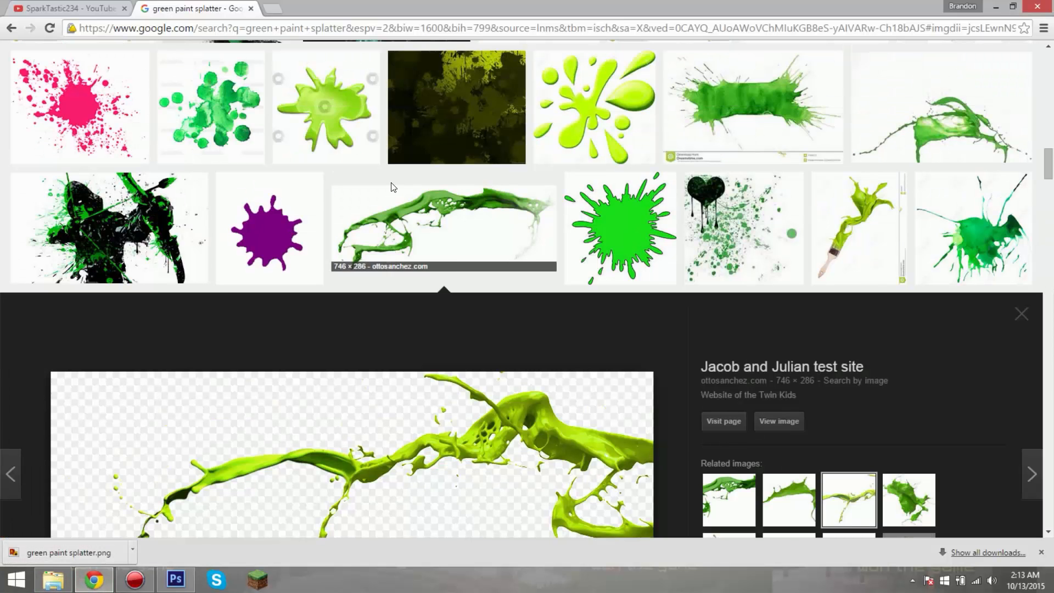
scroll(383, 212, "up", 6)
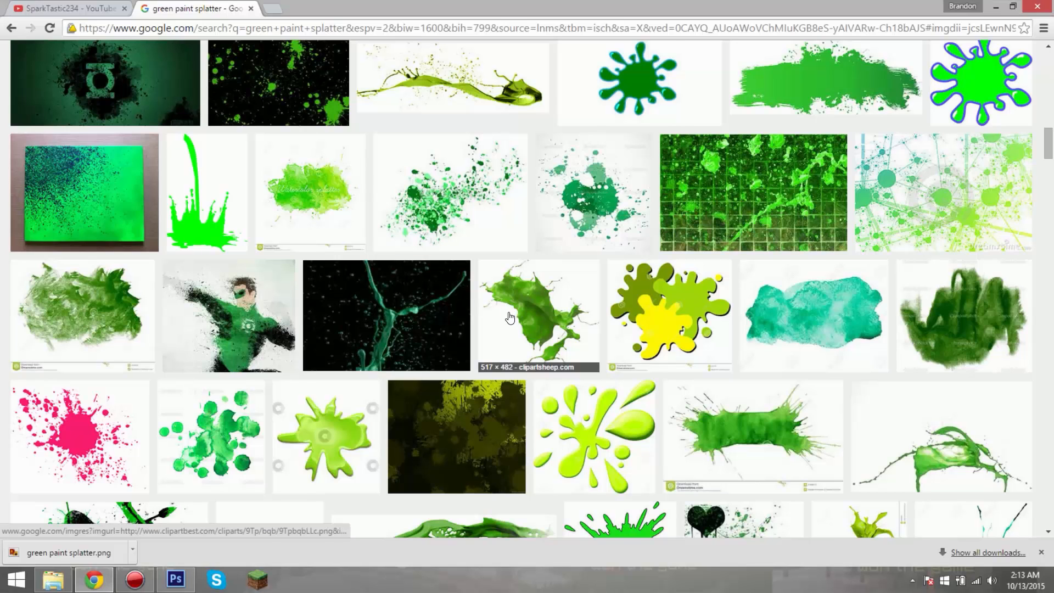
left_click(511, 317)
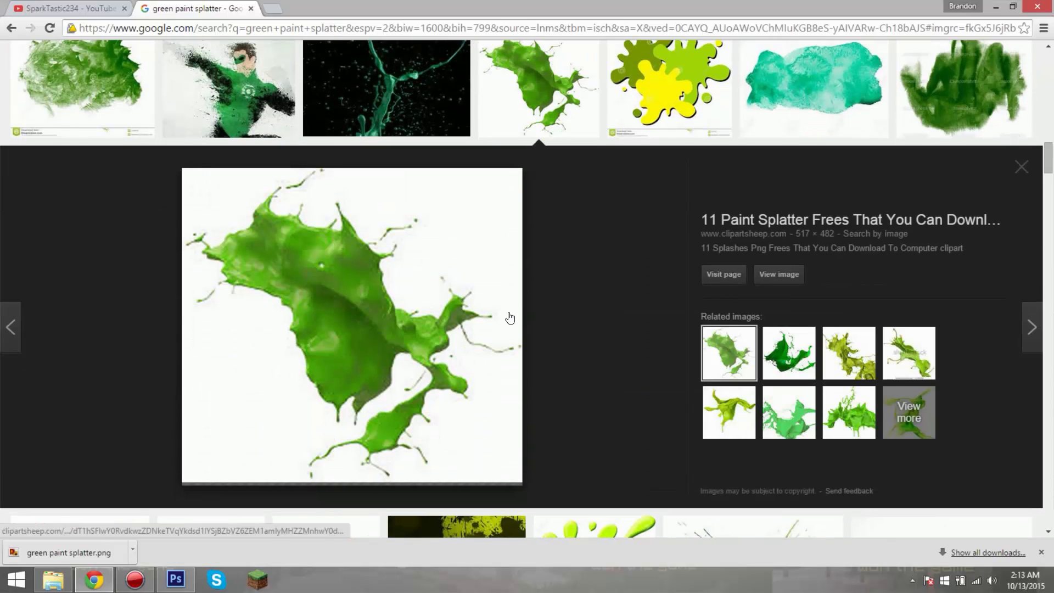
Step: Save the clipartsheep.com splatter image as a PNG in the Pictures folder, replacing the existing "green paint splatter" file
right_click(392, 306)
left_click(437, 398)
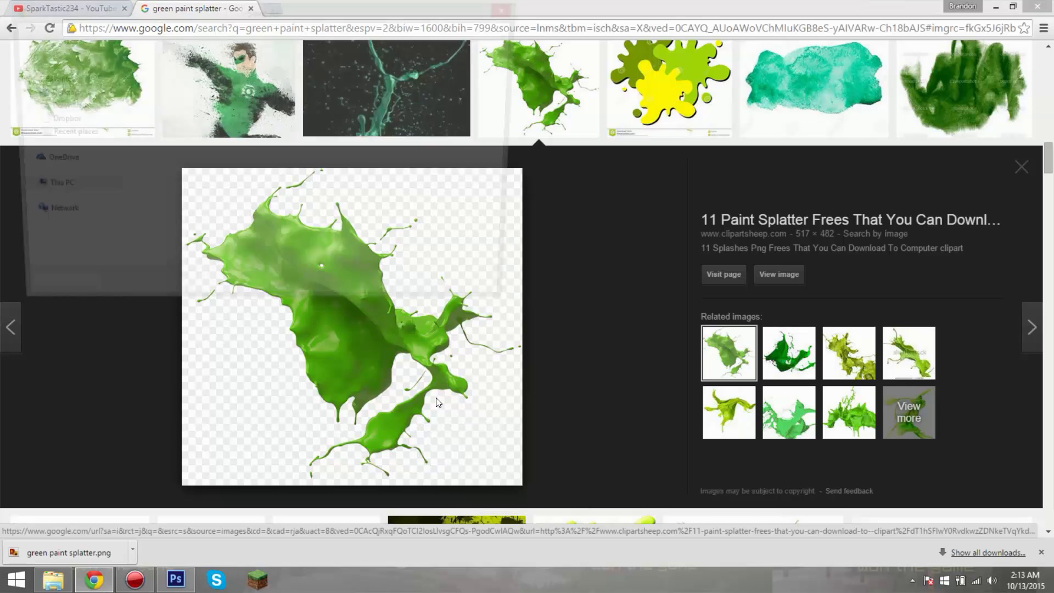
mouse_move(516, 117)
left_mouse_down()
mouse_move(523, 211)
mouse_move(528, 119)
left_mouse_up()
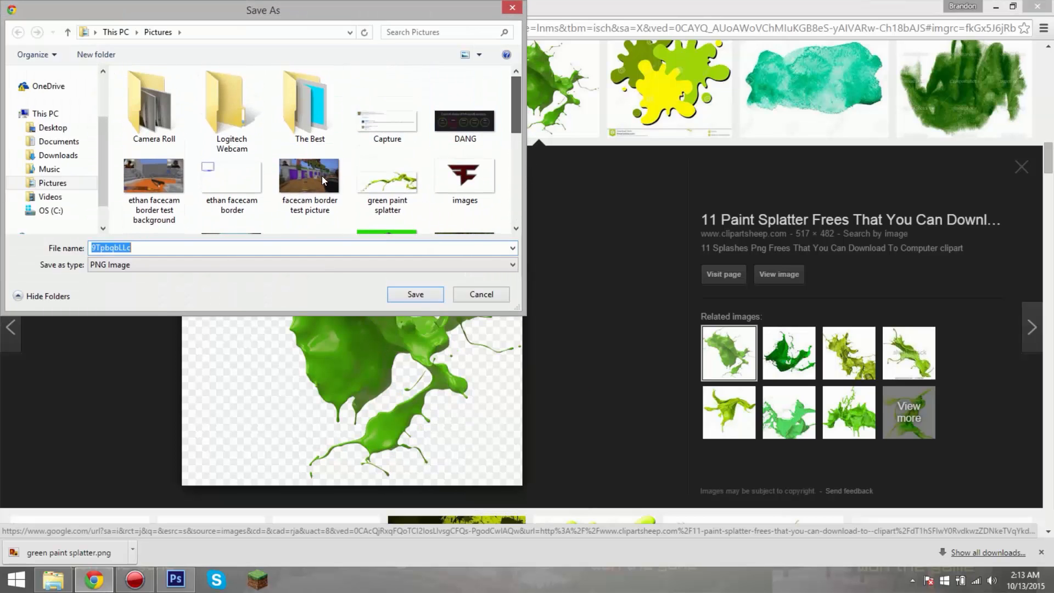
double_click(387, 176)
left_click(565, 292)
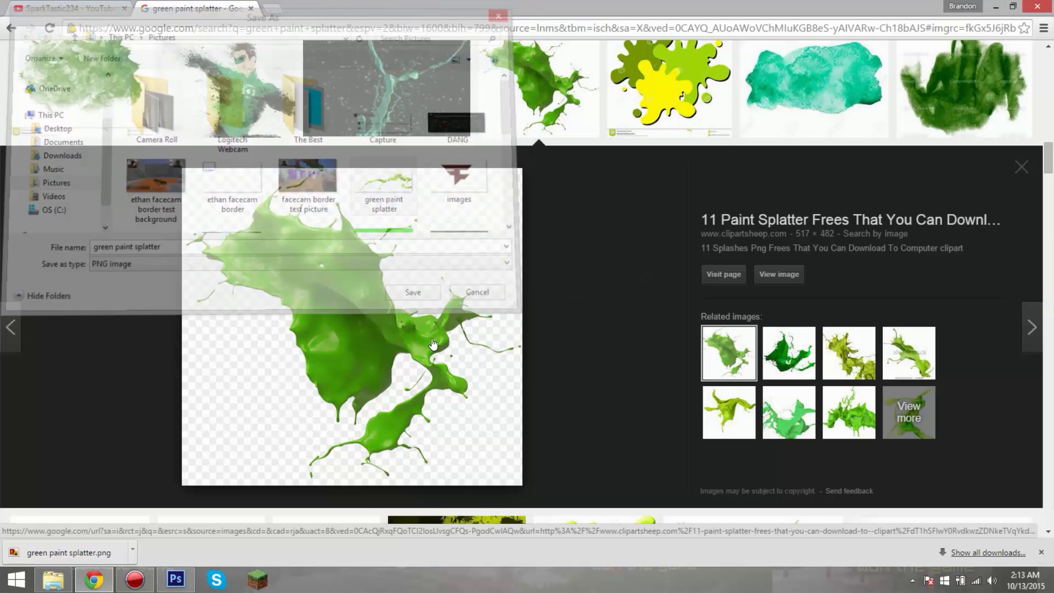
Step: Switch to Photoshop and close the old green paint splatter.png document without saving its changes
left_click(176, 579)
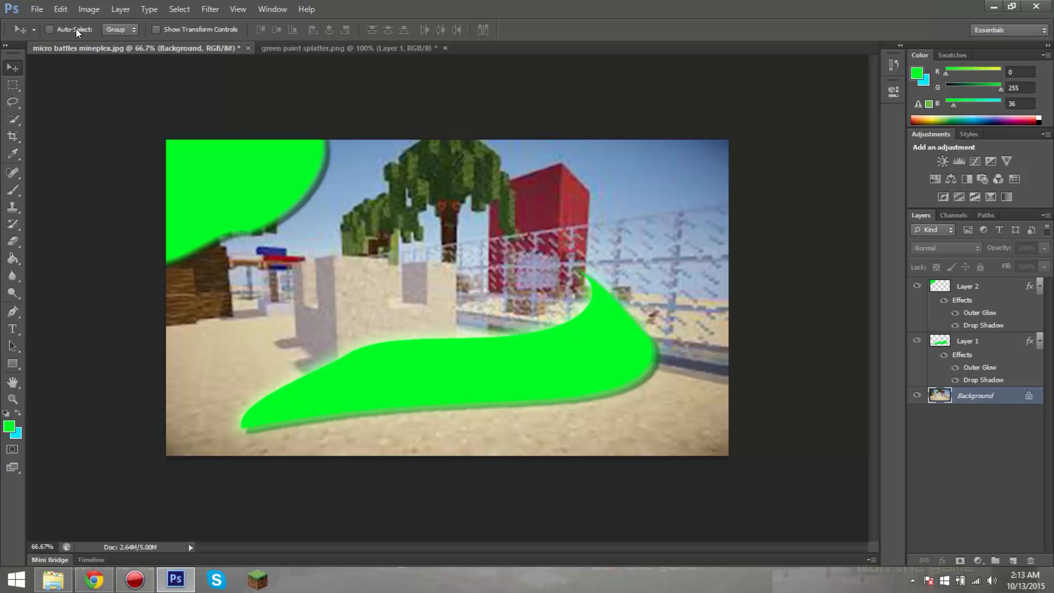
left_click(445, 48)
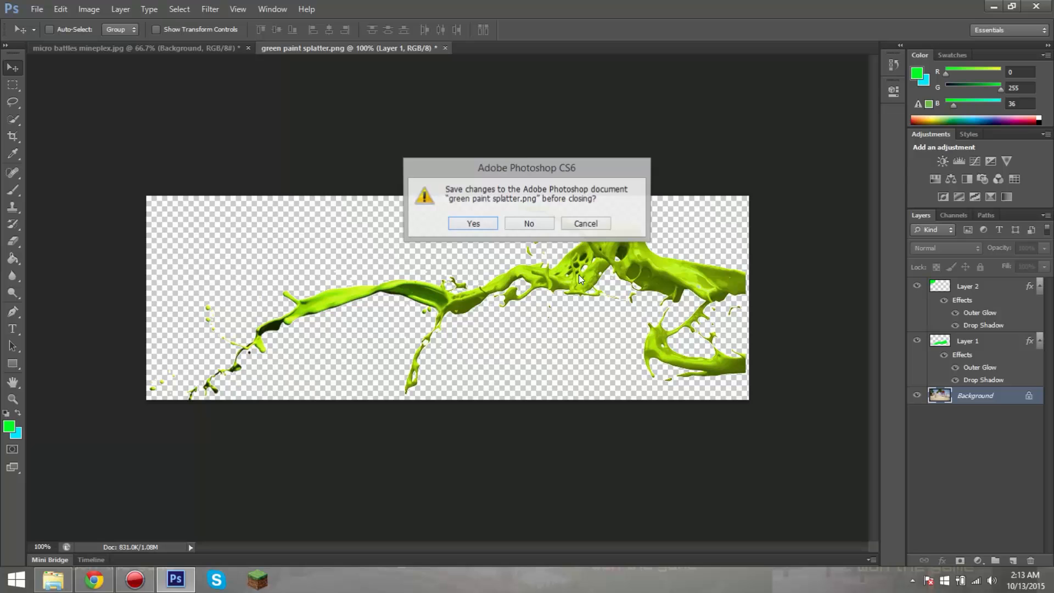
left_click(522, 222)
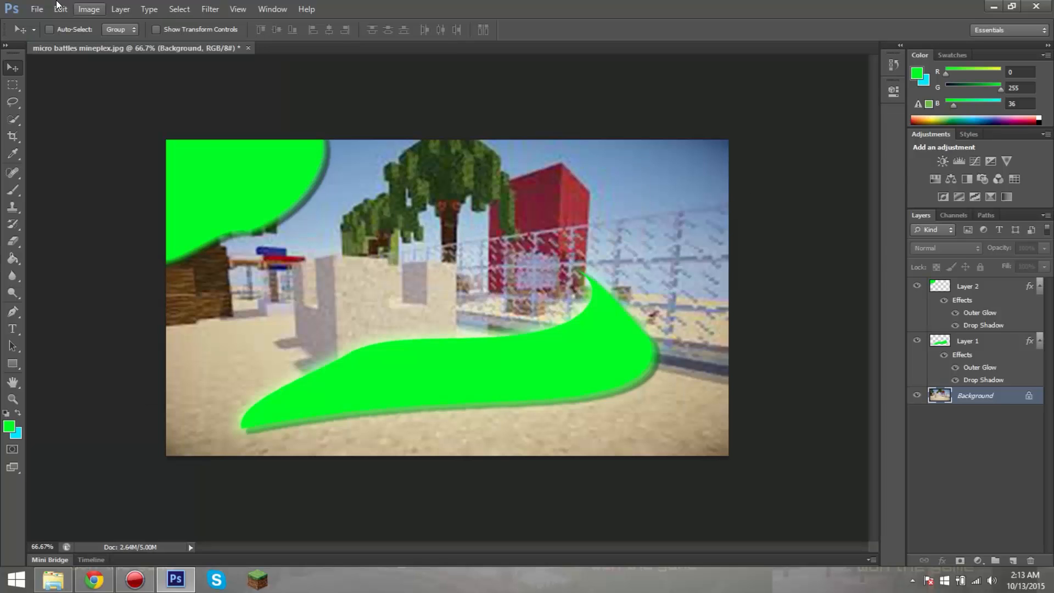
Step: Open the new green paint splatter.png from the Pictures folder and move the splatter into micro battles mineplex.jpg
left_click(37, 9)
left_click(43, 34)
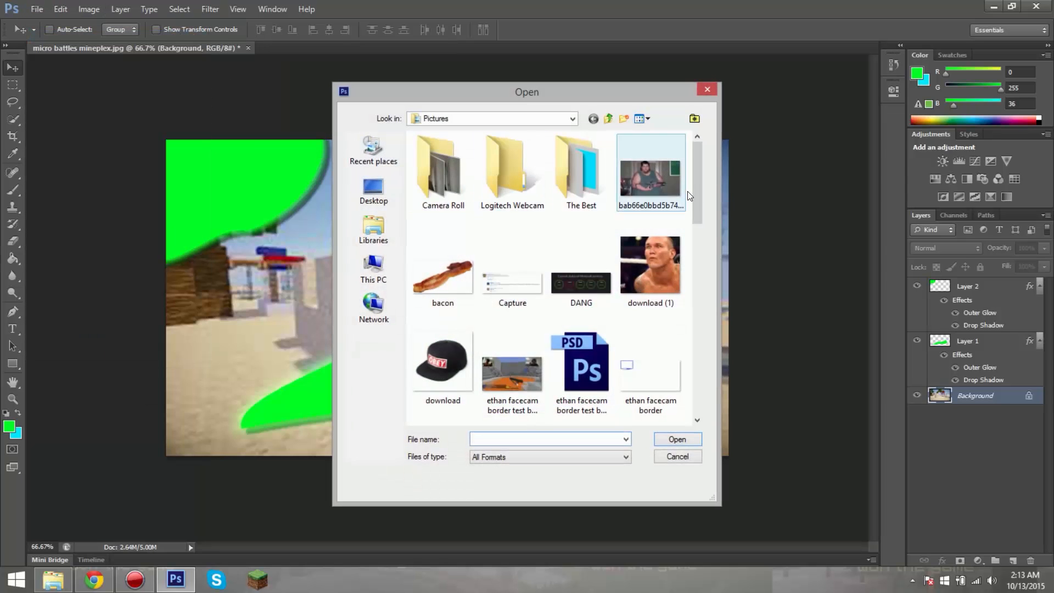
left_click_drag(694, 192, 698, 259)
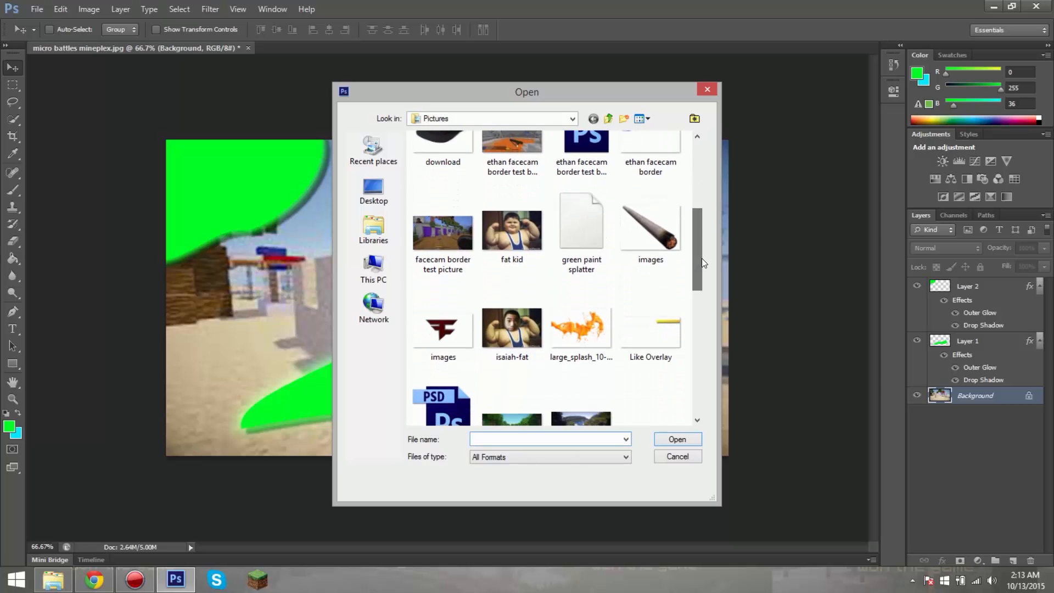
left_click(572, 243)
double_click(573, 245)
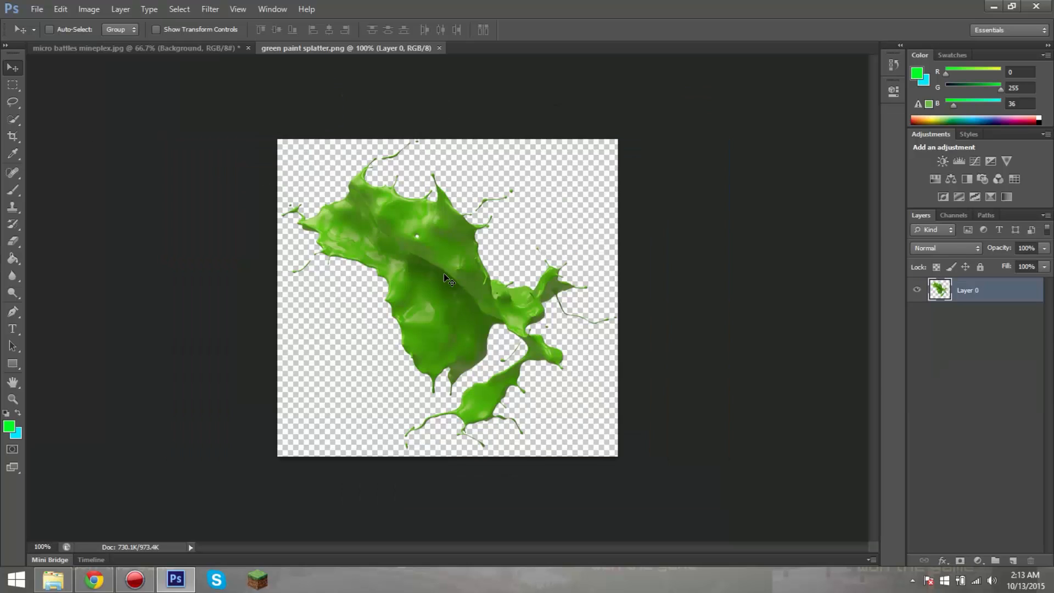
left_click_drag(444, 273, 403, 272)
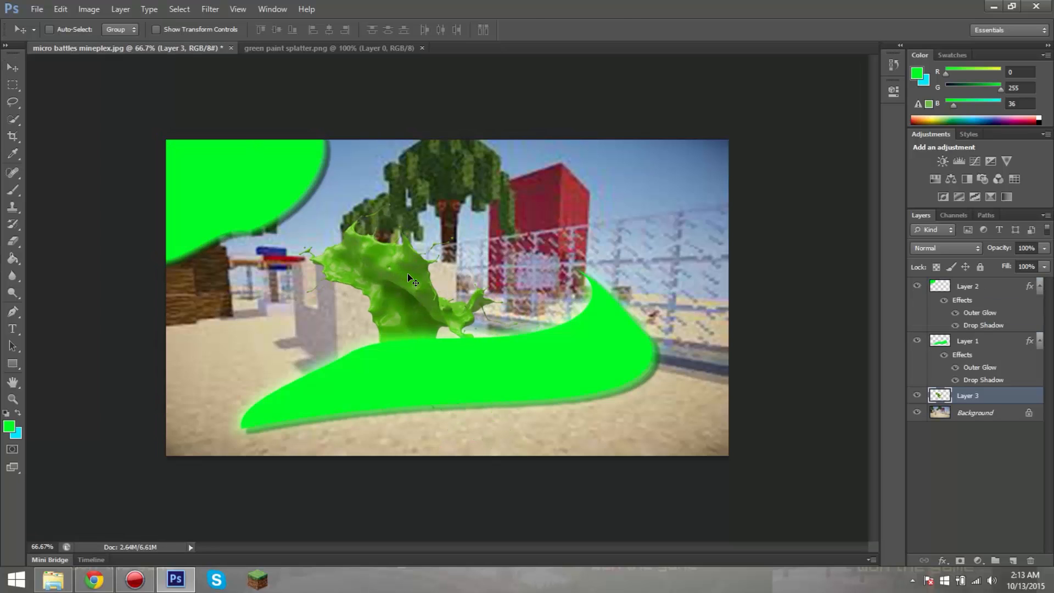
Step: Transform the splatter behind the lower green shape to about 154% width and 247% height, rotated about -76°
key("ctrl+t")
left_click_drag(544, 418, 721, 229)
left_click_drag(532, 181, 533, 143)
left_click_drag(584, 240, 481, 312)
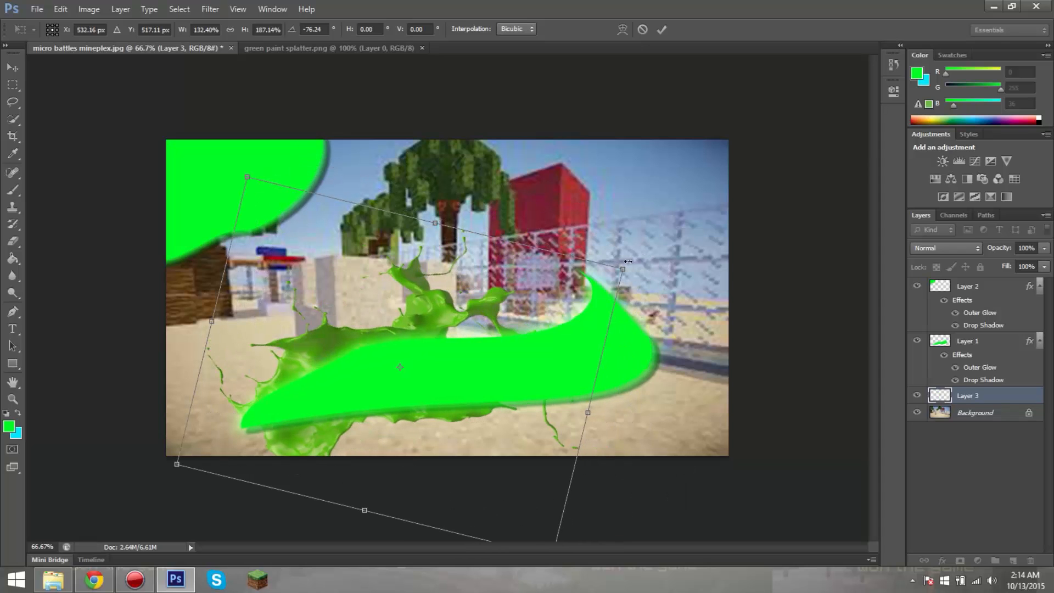
left_click_drag(622, 270, 756, 252)
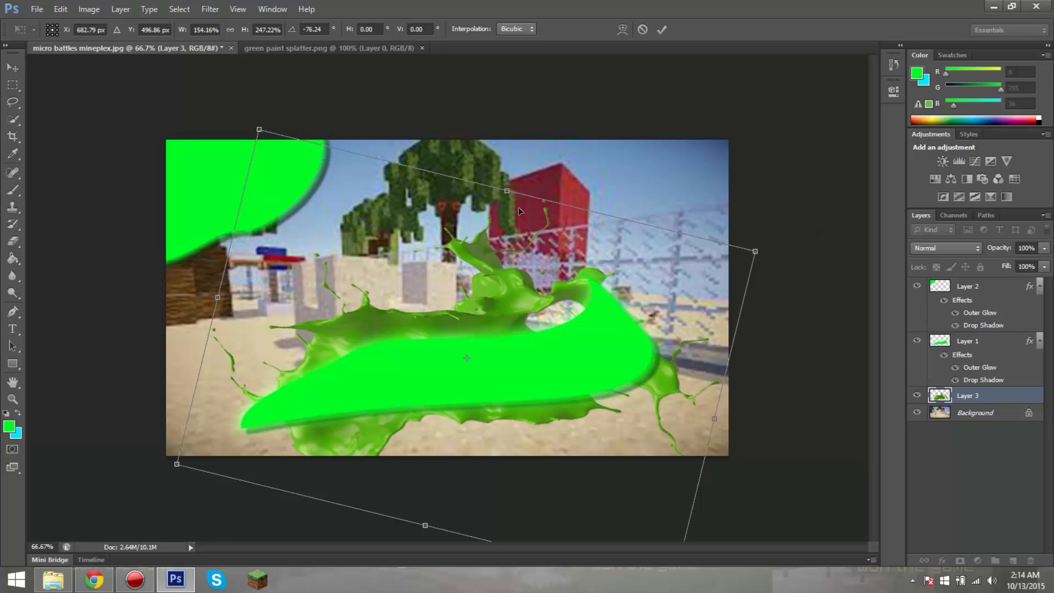
left_click(663, 34)
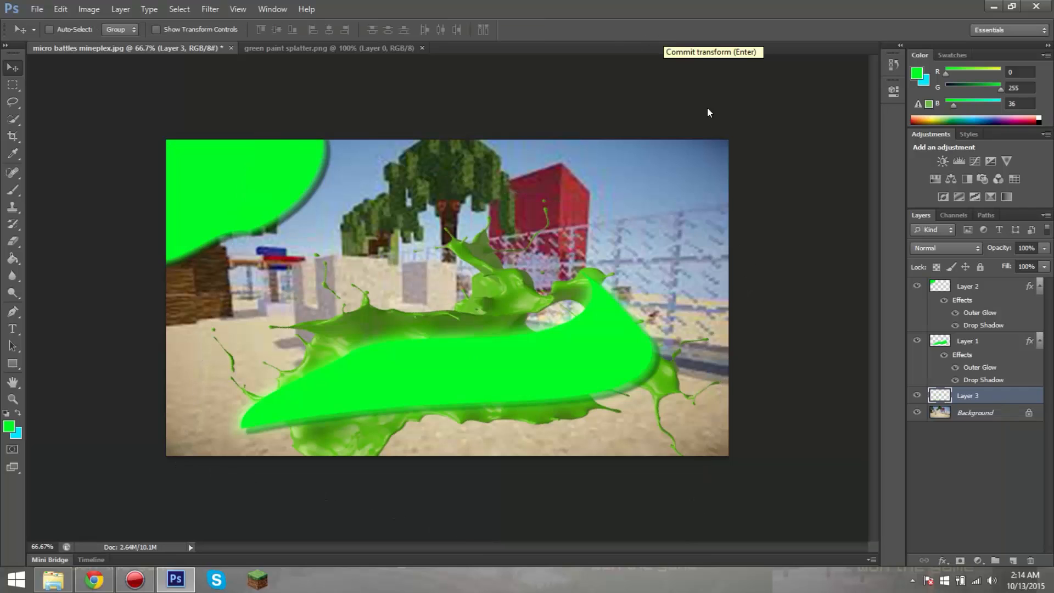
Step: Duplicate the splatter layer within micro battles mineplex.jpg under the name "Layer 3 copy"
right_click(997, 396)
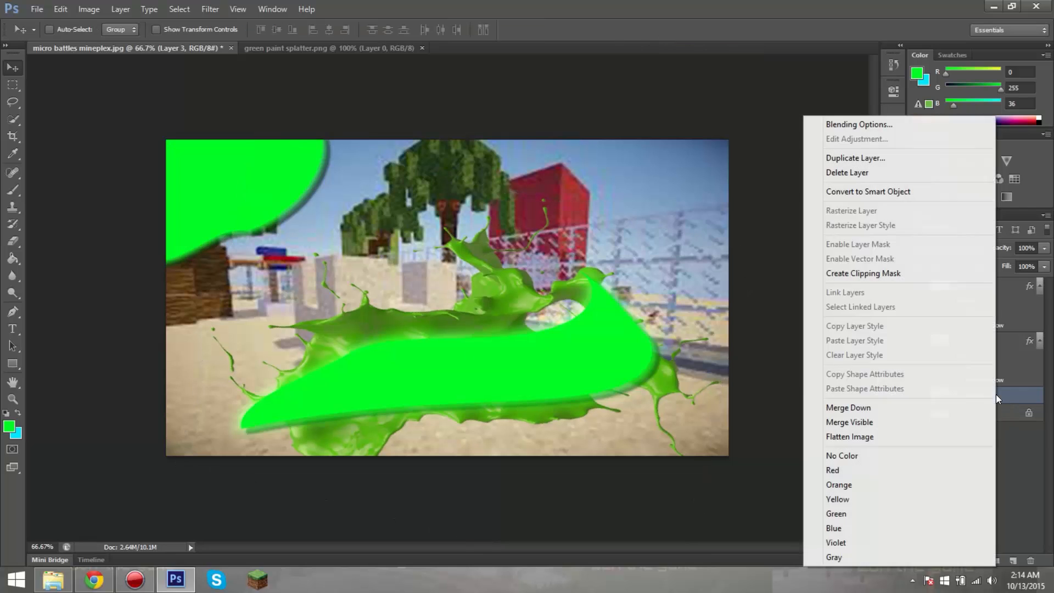
left_click(852, 159)
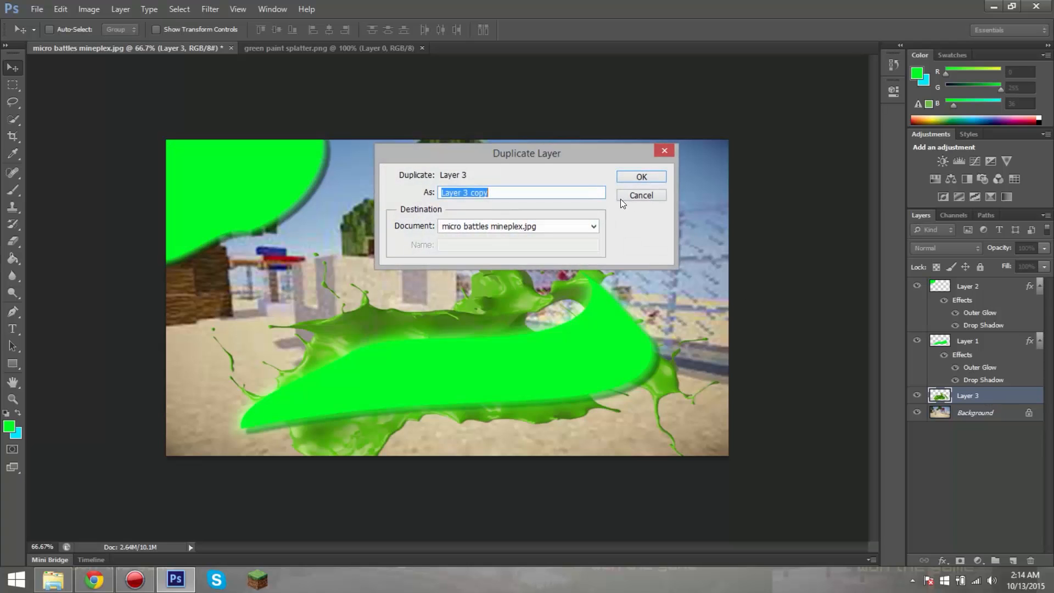
left_click(642, 176)
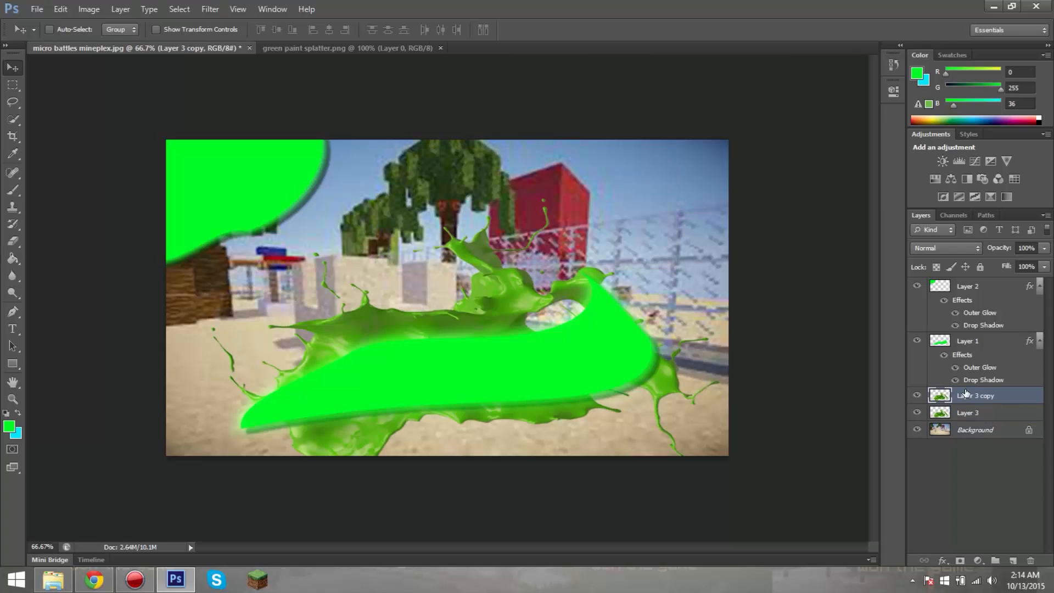
Step: Scale Layer 3 copy to about 47% width and 64% height, rotate it and place it behind the upper green shape
left_click_drag(509, 303, 365, 225)
key("ctrl+t")
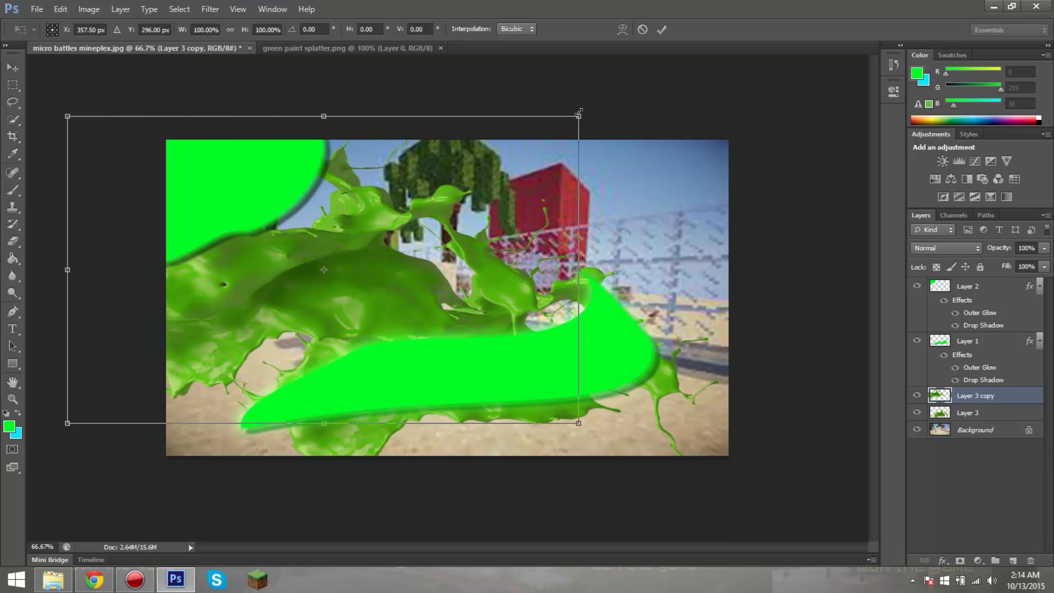
left_click_drag(579, 114, 310, 226)
left_click_drag(243, 241, 307, 118)
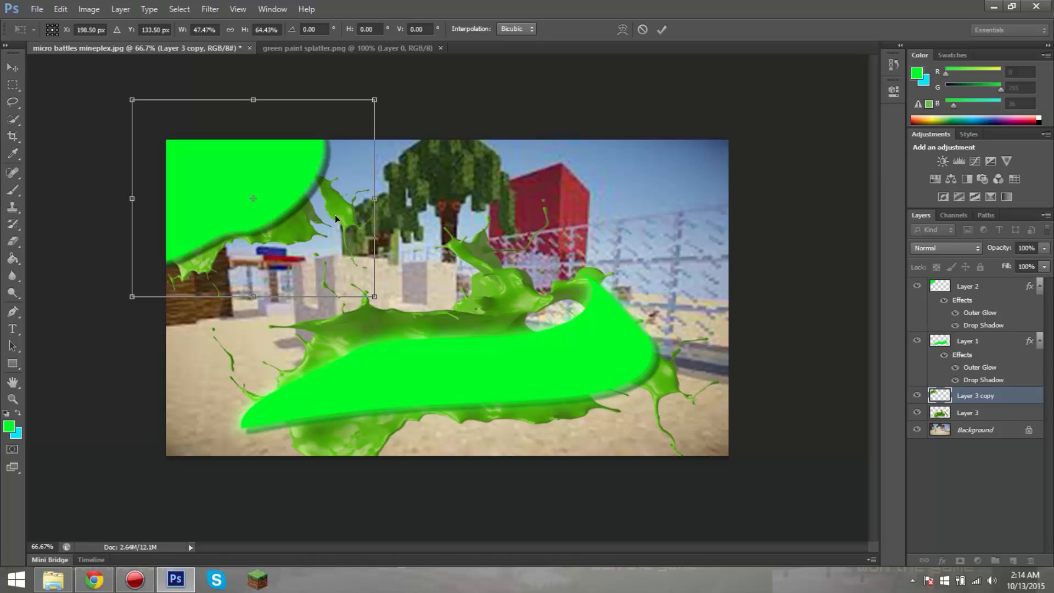
left_click_drag(393, 89, 299, 49)
left_click_drag(350, 176, 336, 170)
left_click_drag(376, 113, 391, 137)
left_click(663, 27)
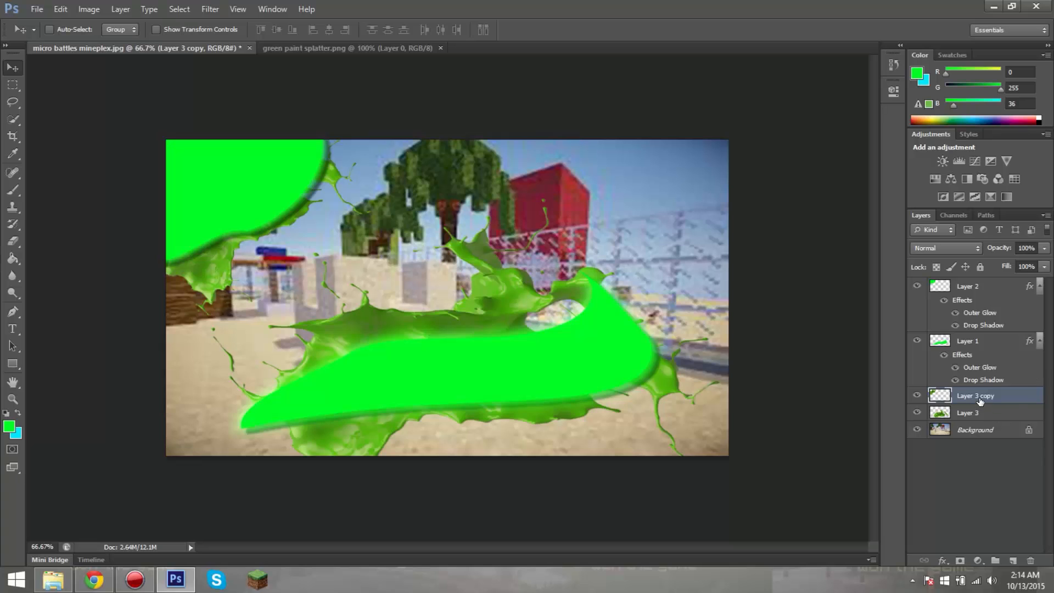
Step: Enable an Outer Glow on Layer 3 and colour it 00ff24, sampled from the lower green shape
right_click(967, 403)
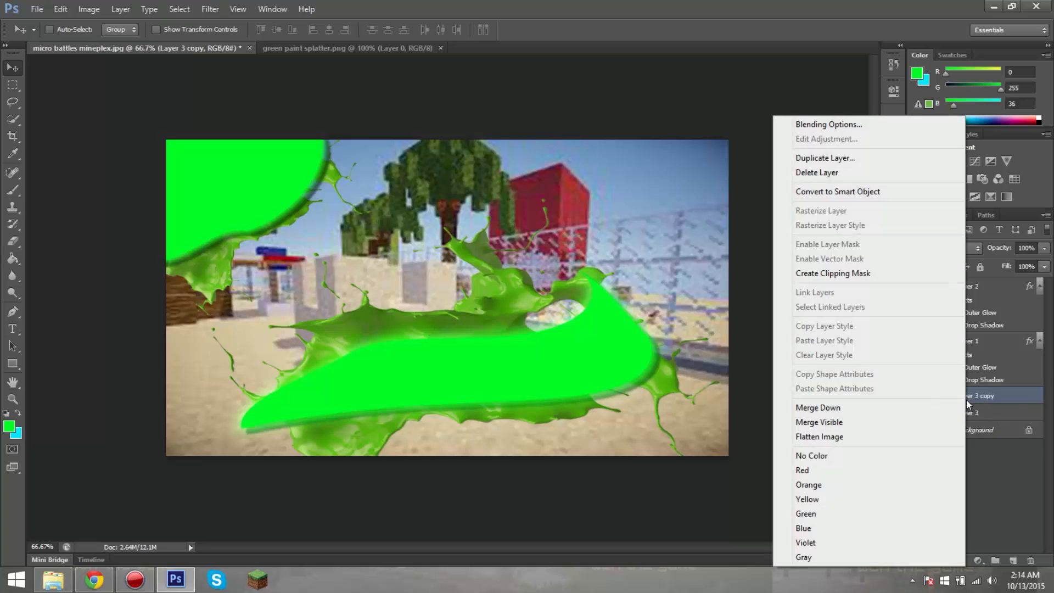
left_click(986, 412)
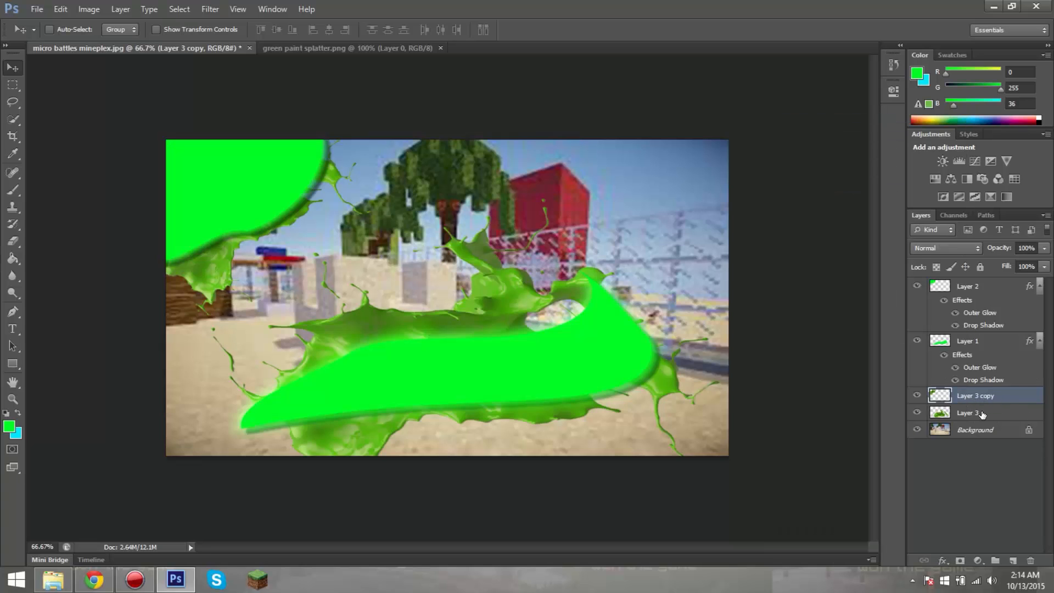
left_click(986, 413)
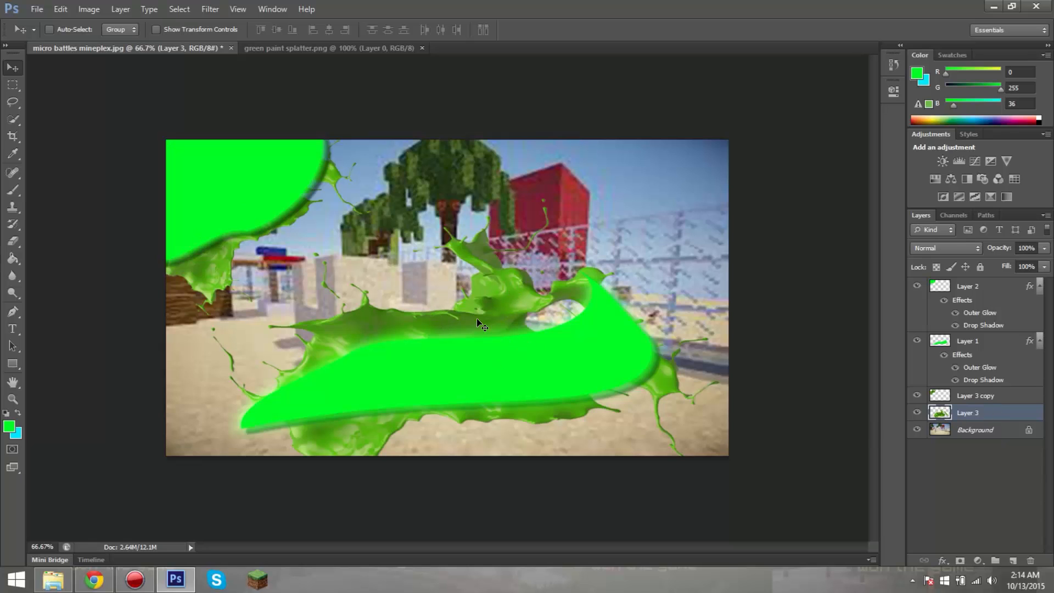
right_click(956, 415)
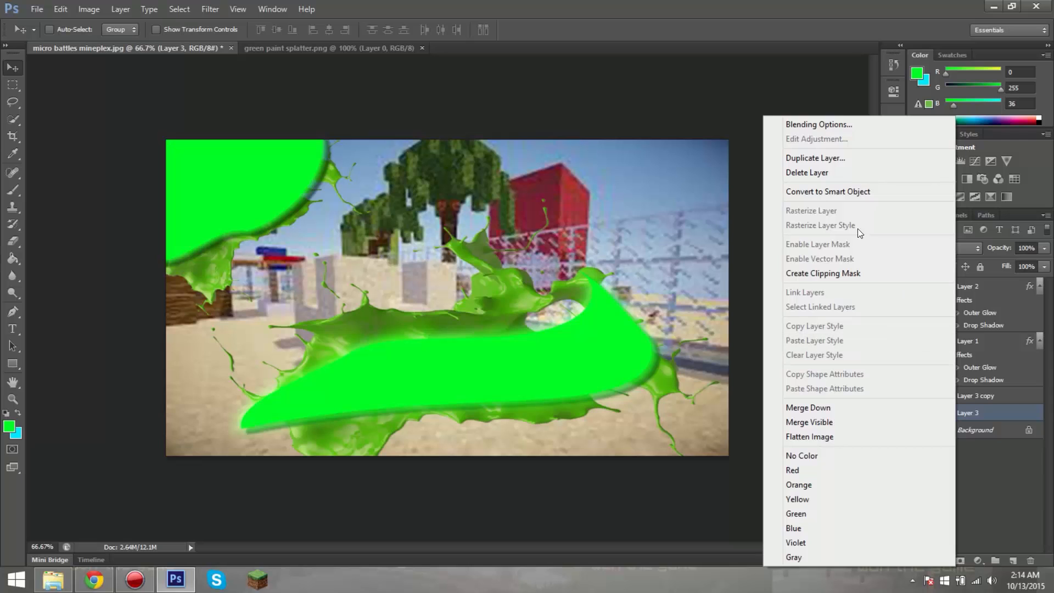
left_click(826, 129)
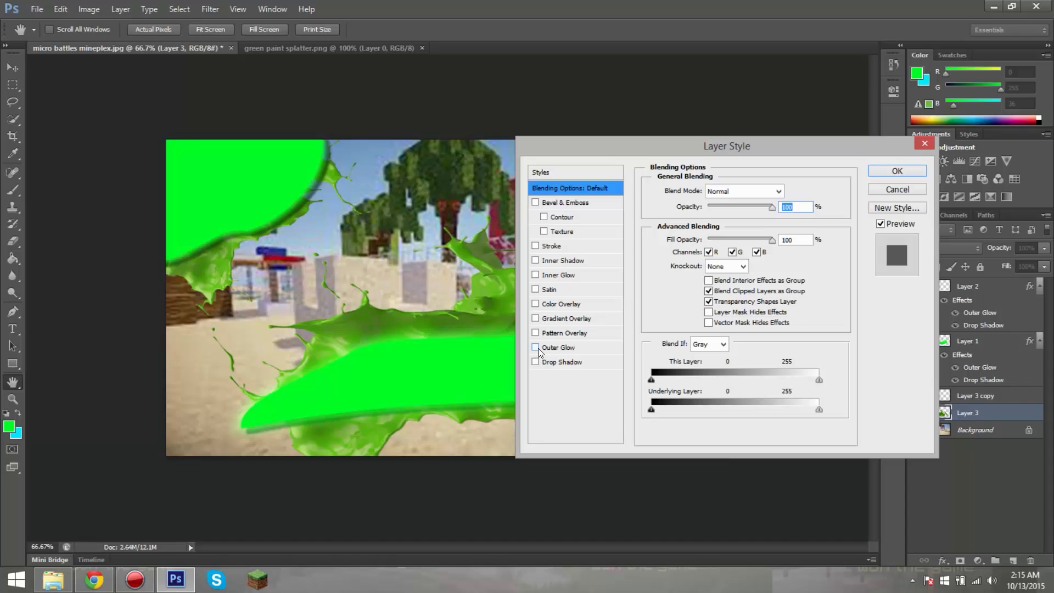
left_click(535, 348)
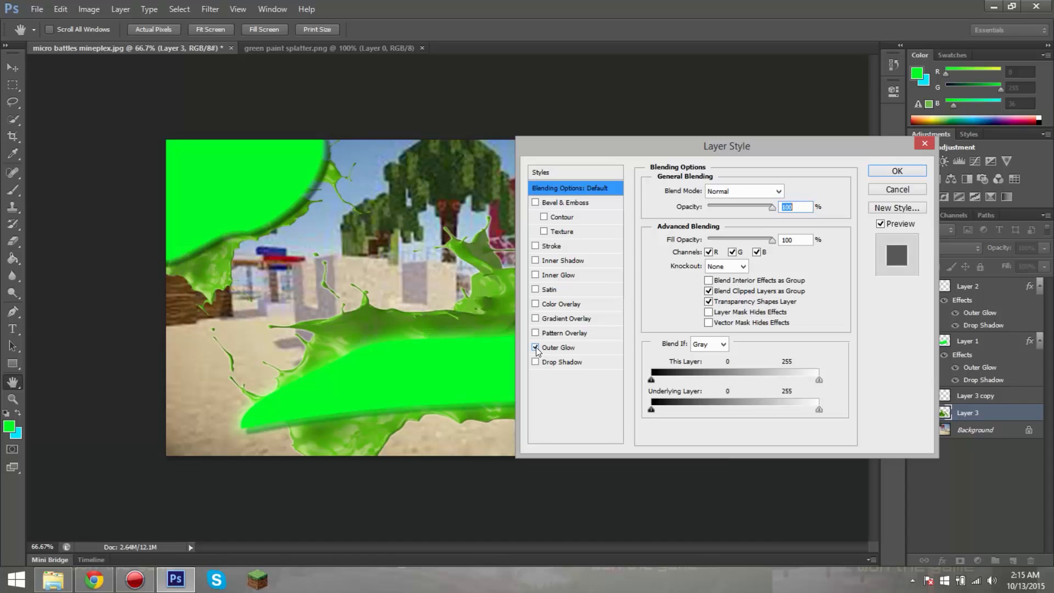
left_click(572, 347)
left_click(686, 237)
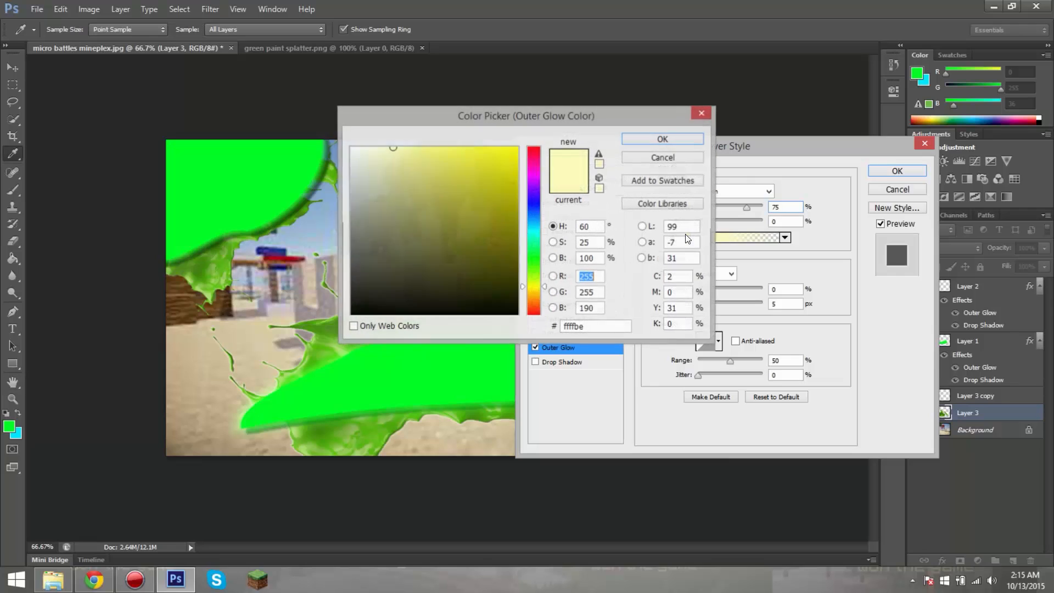
type("233")
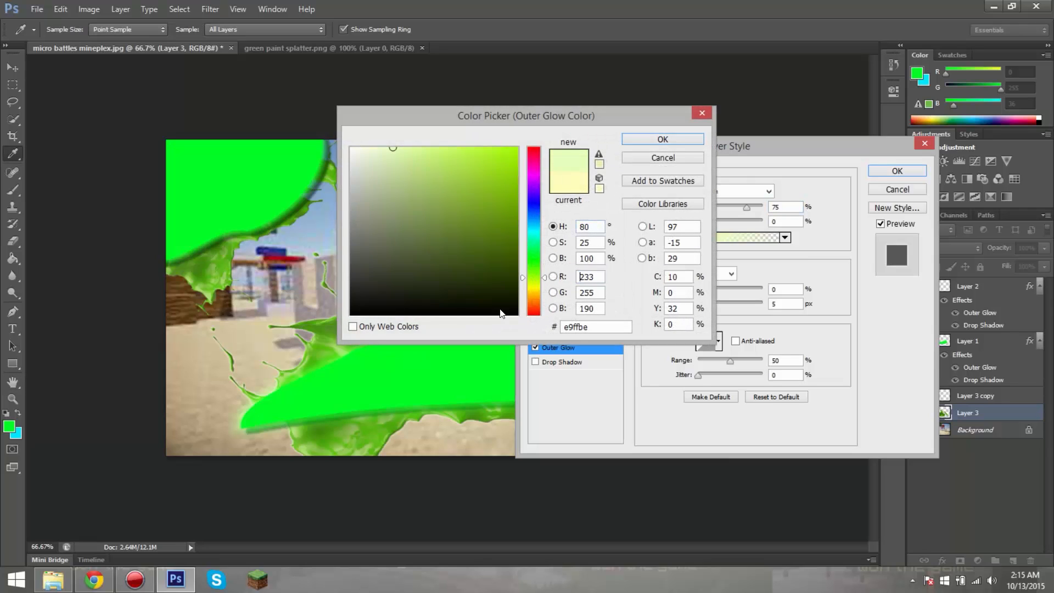
left_click(355, 363)
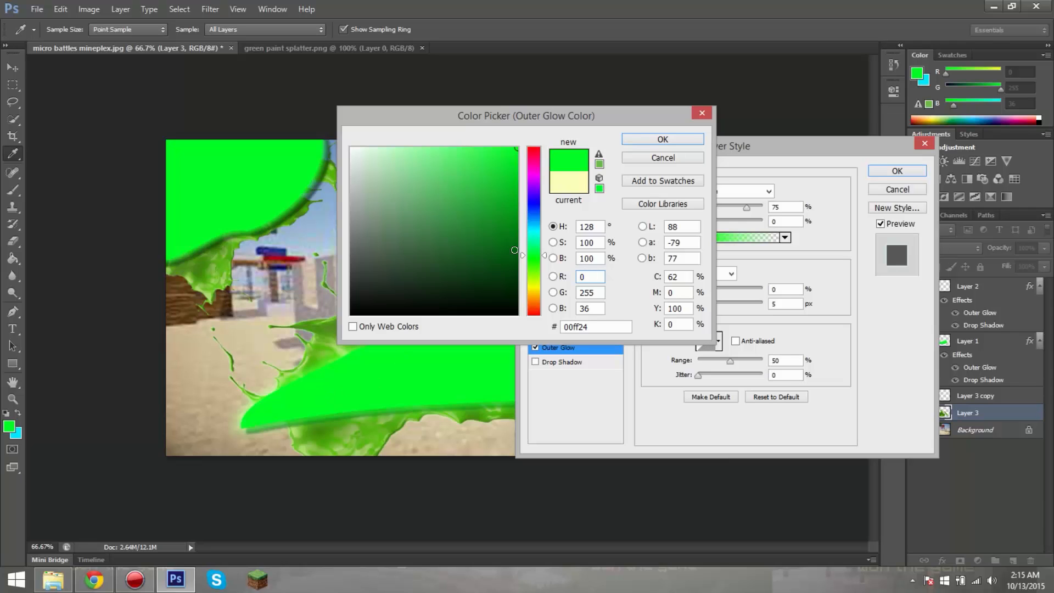
left_click(640, 139)
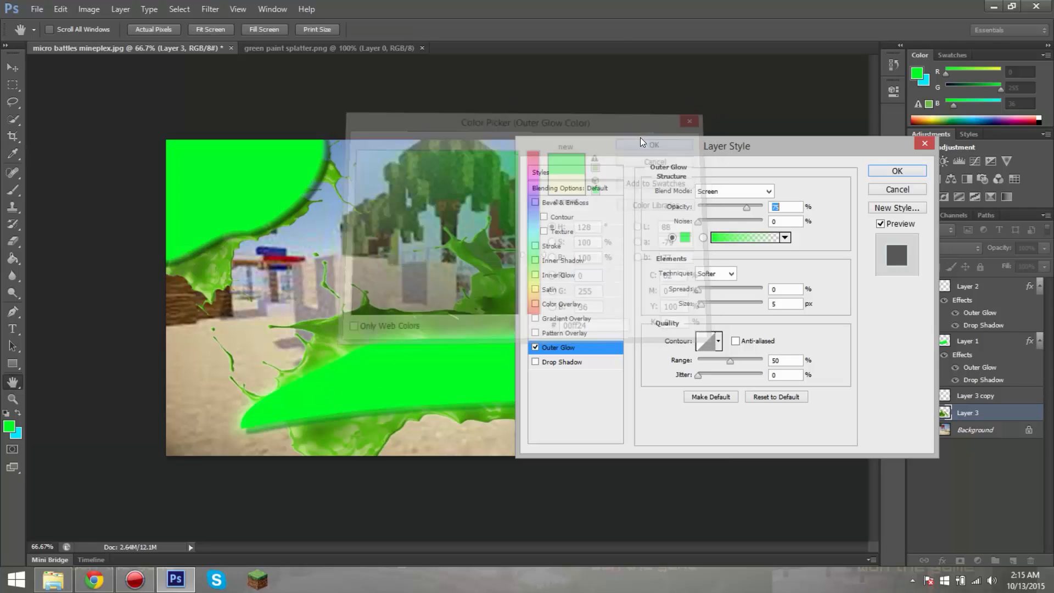
Step: Set the size of Layer 3's outer glow to 90 px and apply the layer style
left_click_drag(699, 303, 724, 305)
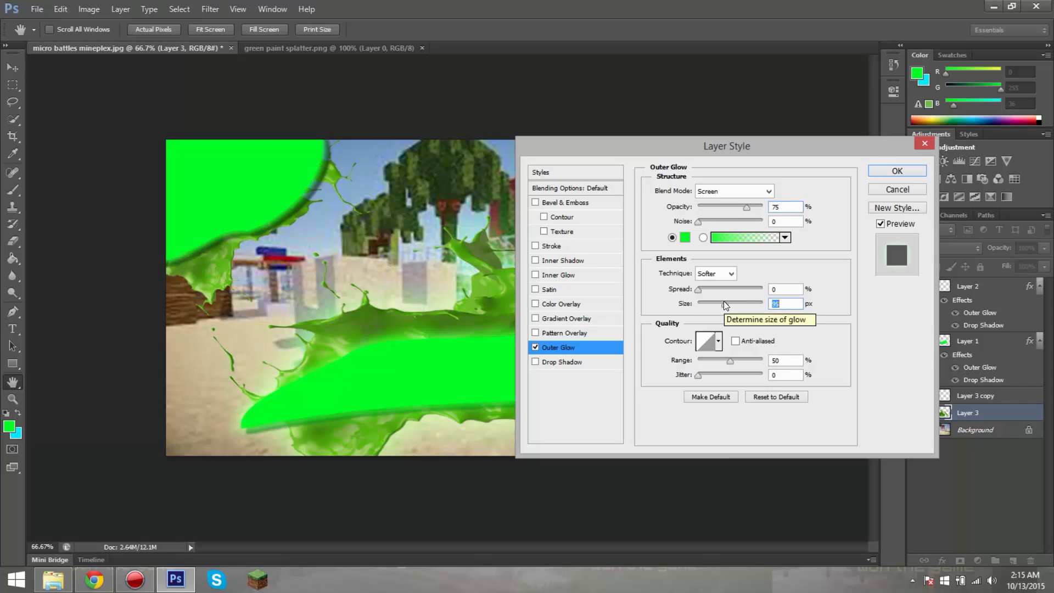
left_click(722, 302)
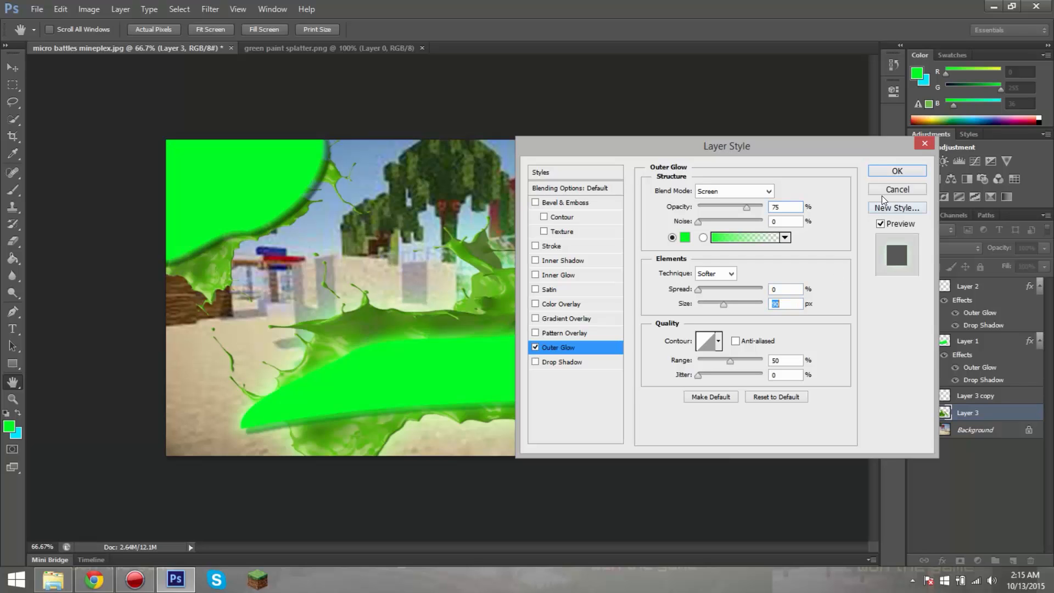
left_click(895, 171)
Step: Give Layer 3 copy an Outer Glow in 00ff24, sampled from the upper green shape, with a size of 90 px
right_click(981, 395)
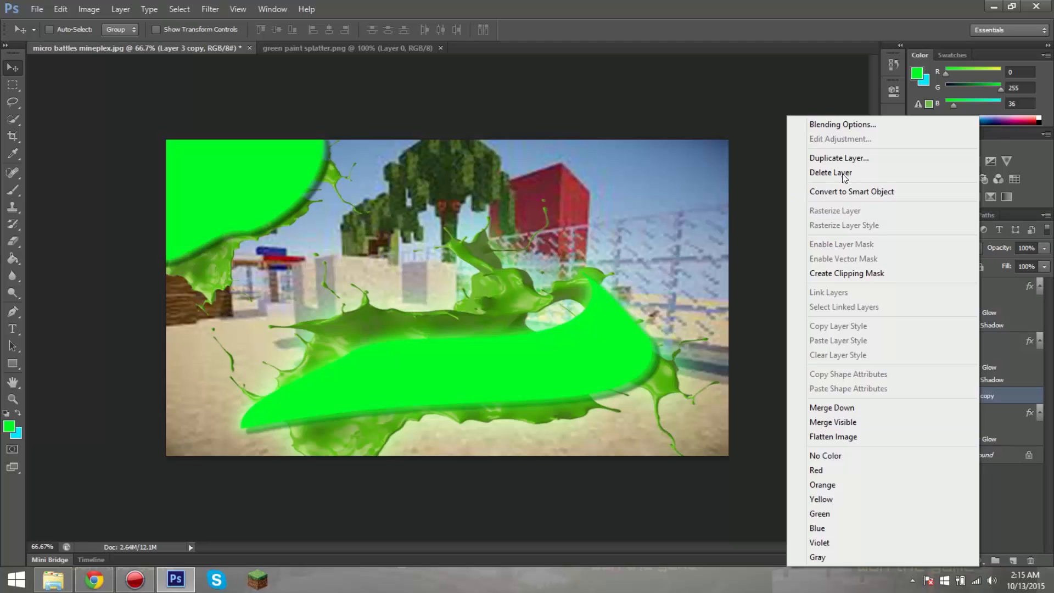
left_click(838, 124)
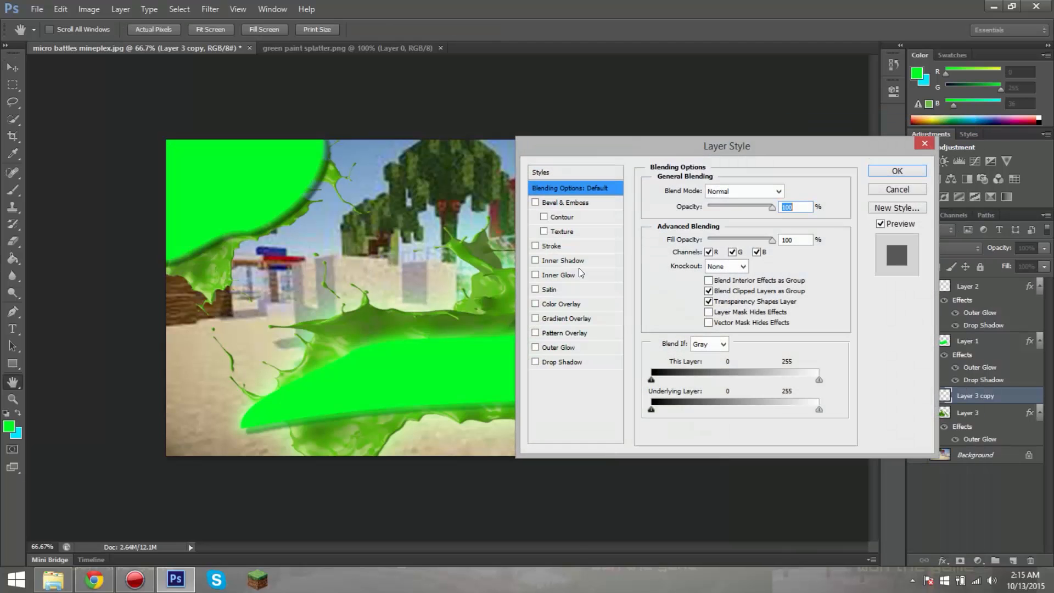
left_click(536, 348)
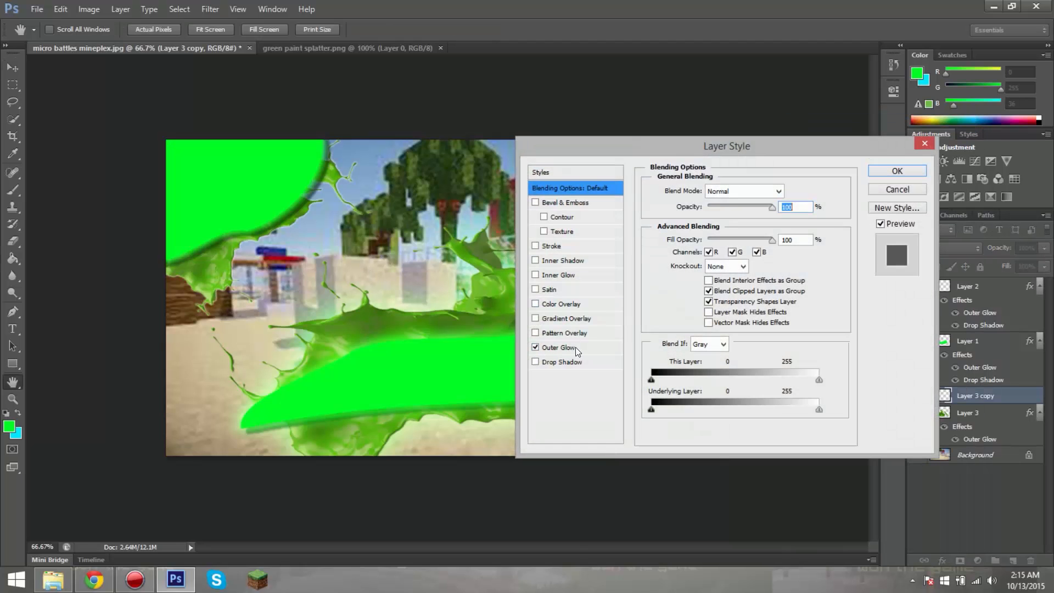
left_click(571, 348)
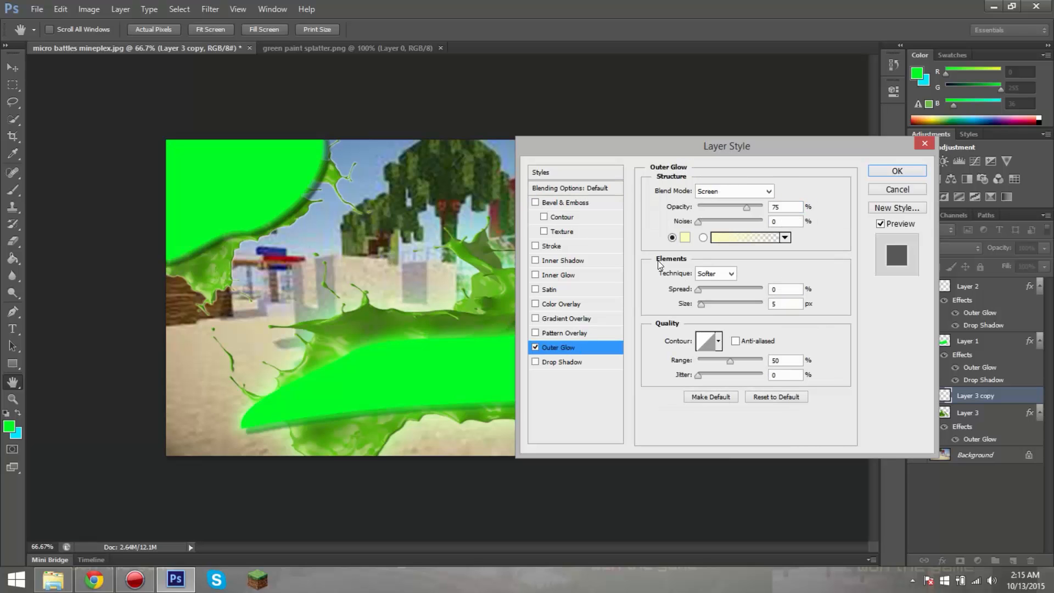
left_click(685, 237)
left_click(235, 183)
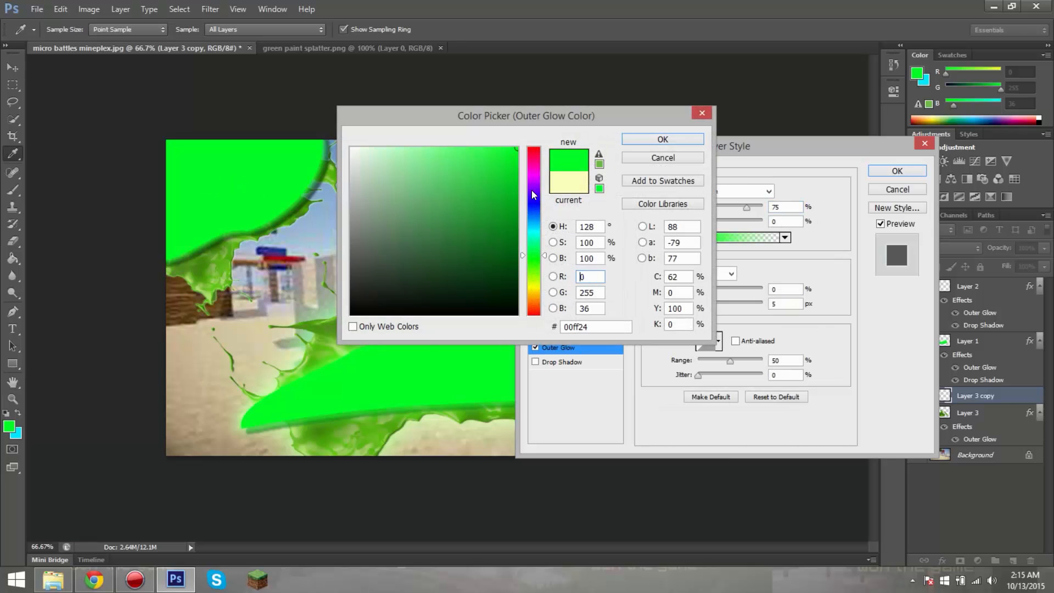
left_click(641, 139)
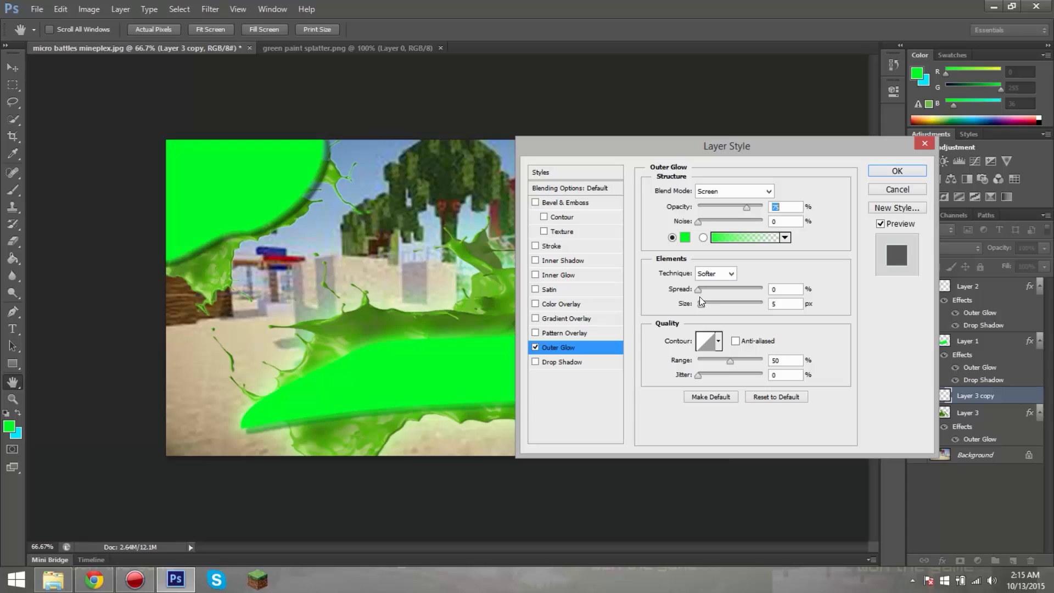
left_click_drag(700, 289, 719, 307)
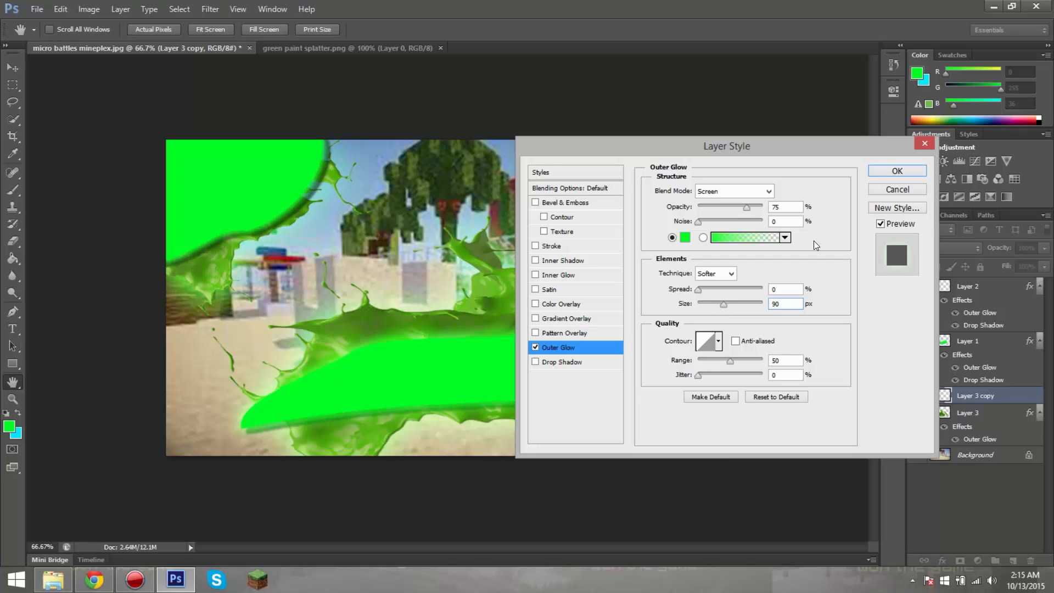
left_click(877, 173)
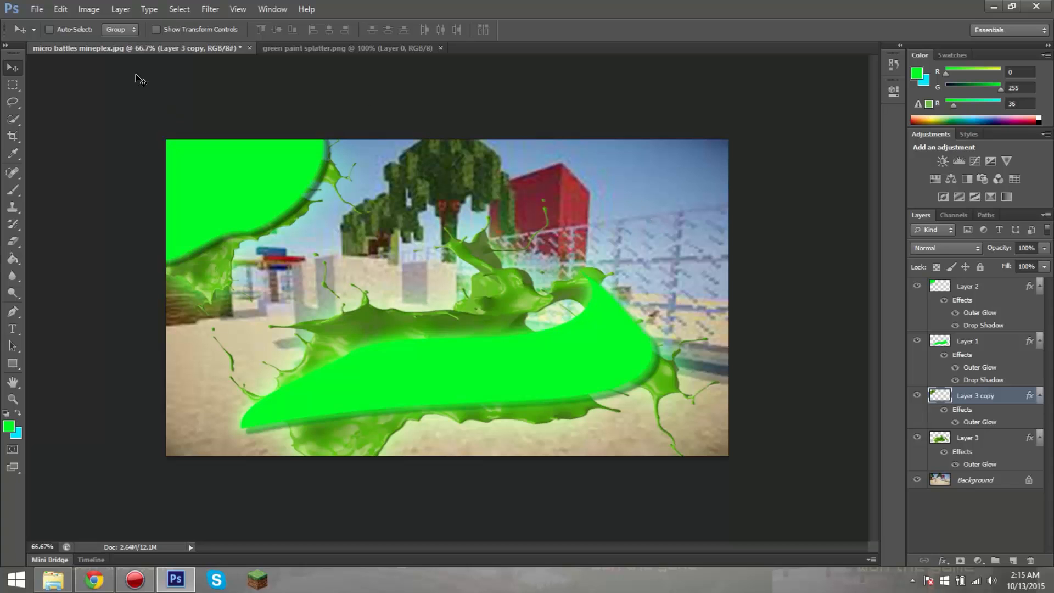
Step: Close the green paint splatter.png document and activate the Type tool in micro battles mineplex.jpg
left_click(440, 48)
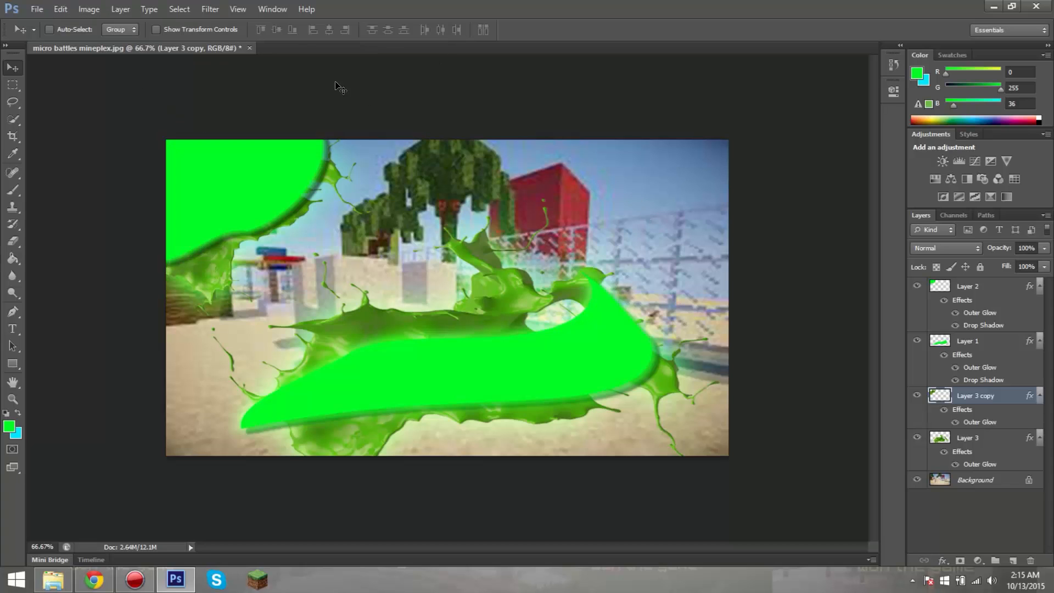
left_click(43, 11)
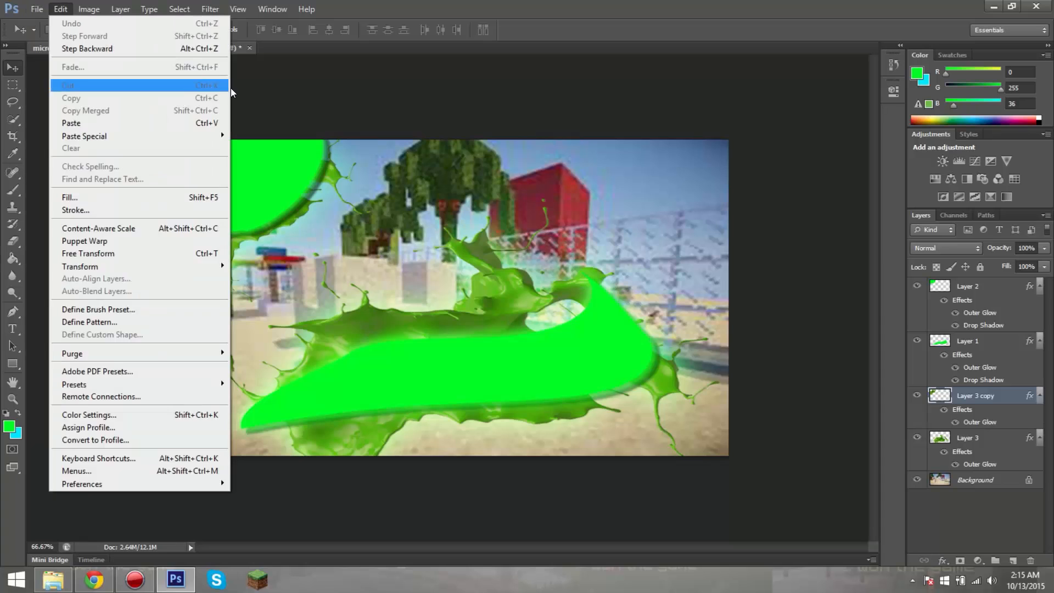
left_click(248, 85)
left_click(12, 332)
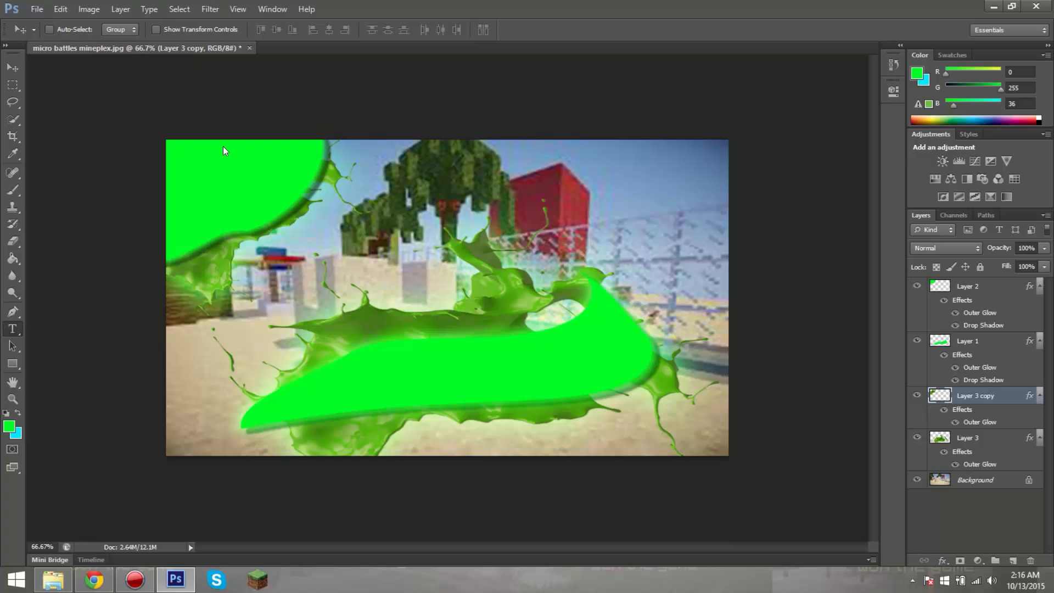
left_click(14, 329)
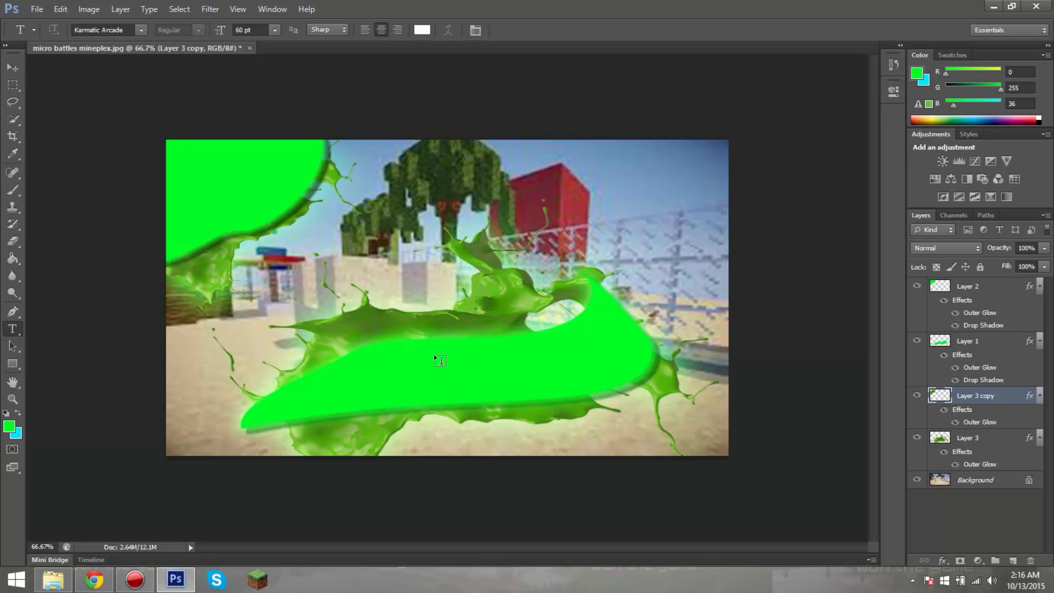
left_click(370, 377)
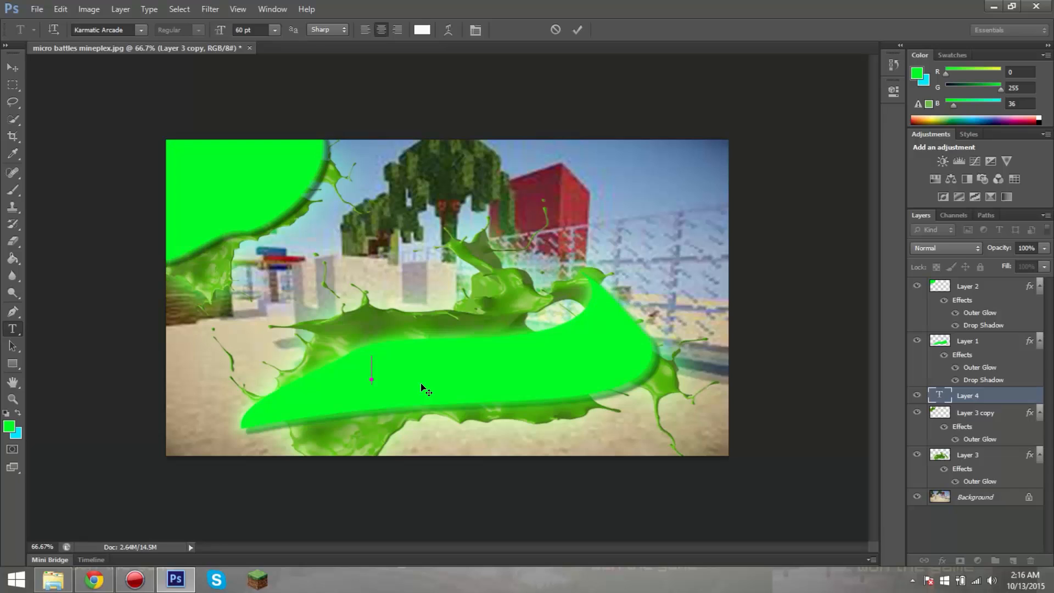
type("Micro")
key("BackSpace")
key("BackSpace")
key("BackSpace")
left_click_drag(971, 399, 969, 281)
type("a")
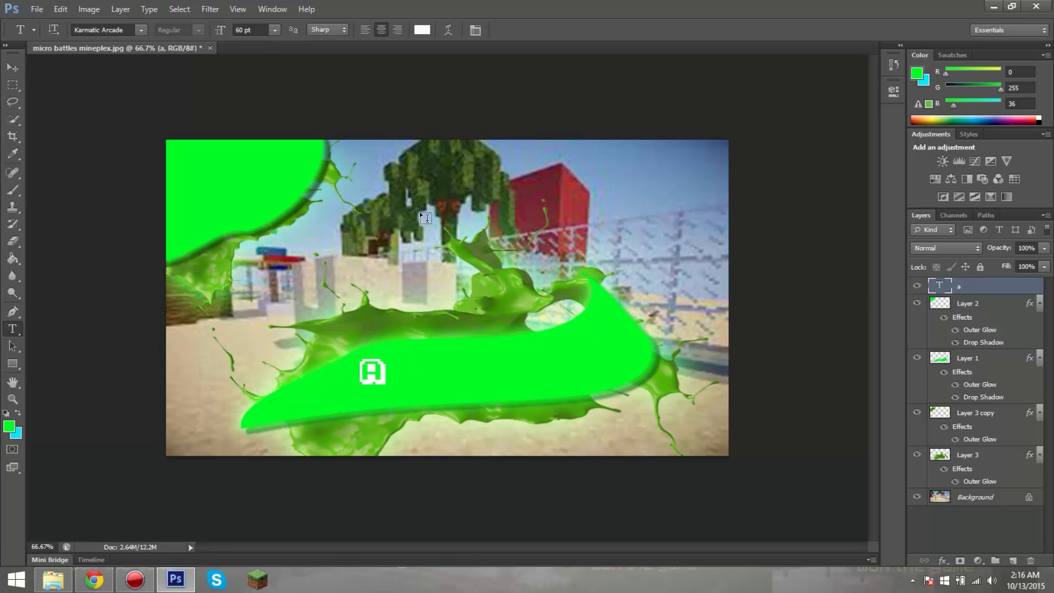
right_click(379, 381)
left_click(374, 366)
key("ctrl+bracketleft")
key("ctrl+bracketleft")
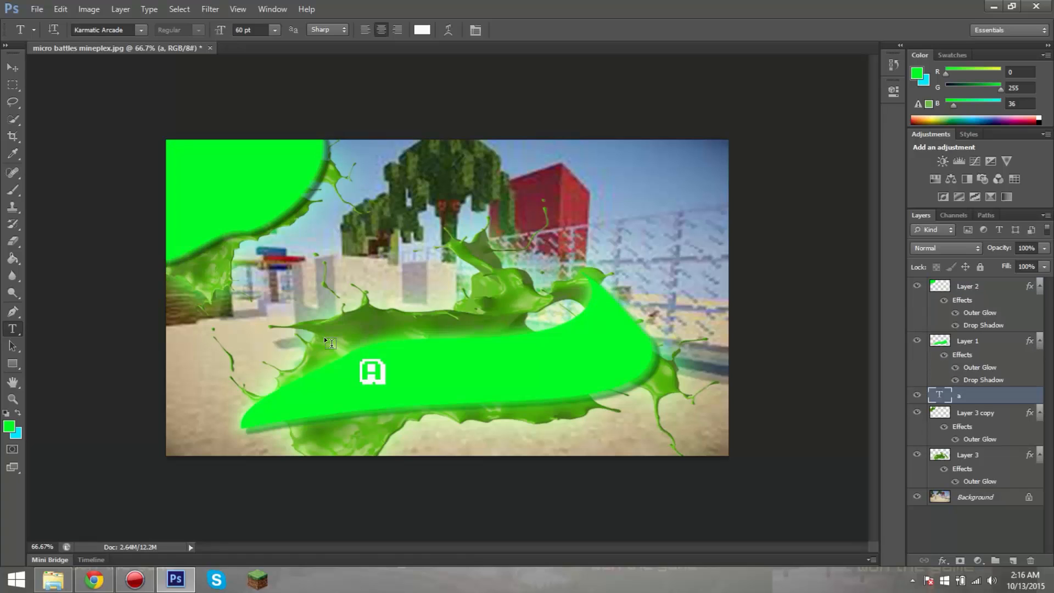
key("ctrl+alt+z")
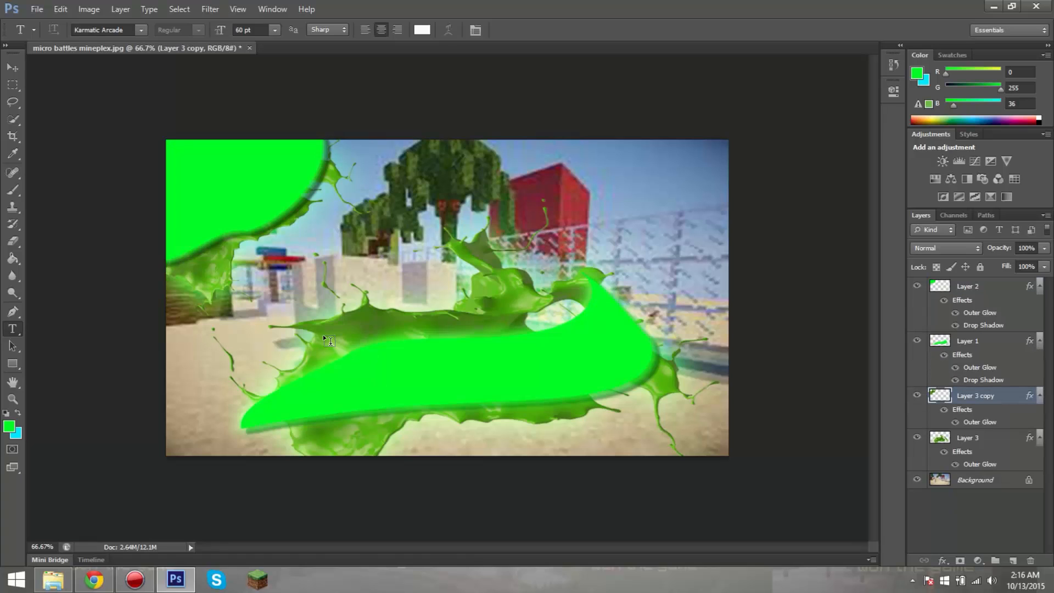
Step: Add the text "MICRO BATTLES" in Karmatic Arcade over the lower green shape, on a new layer above Layer 2
left_click(997, 286)
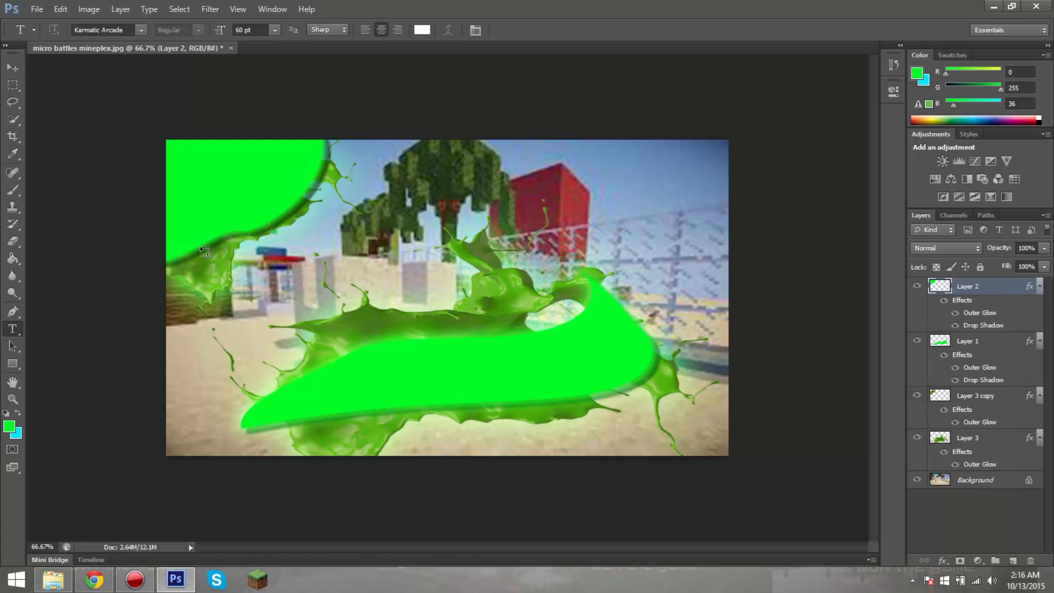
left_click(362, 390)
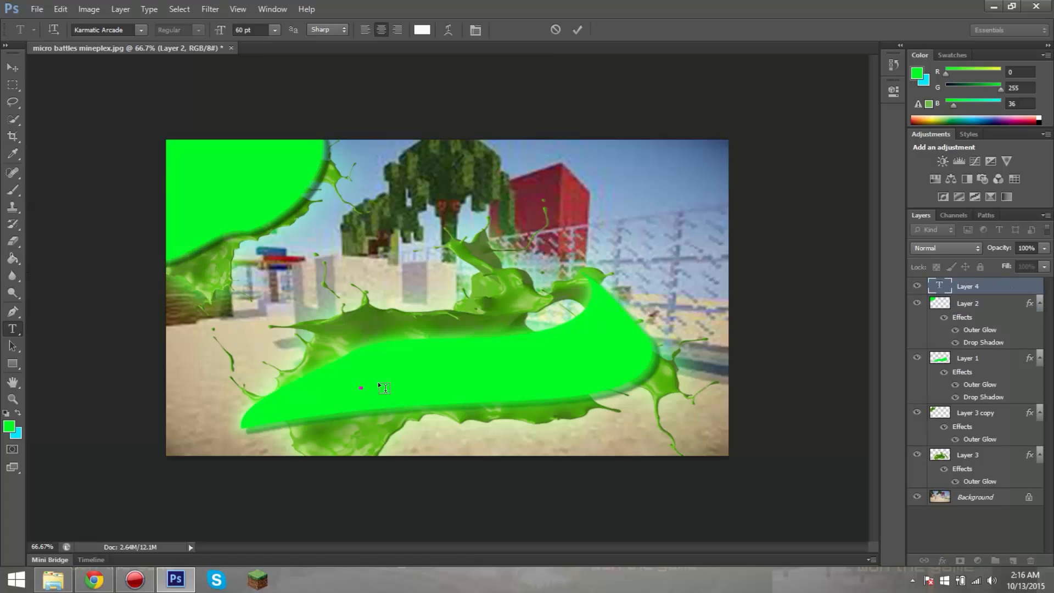
type("MICRO BATTES")
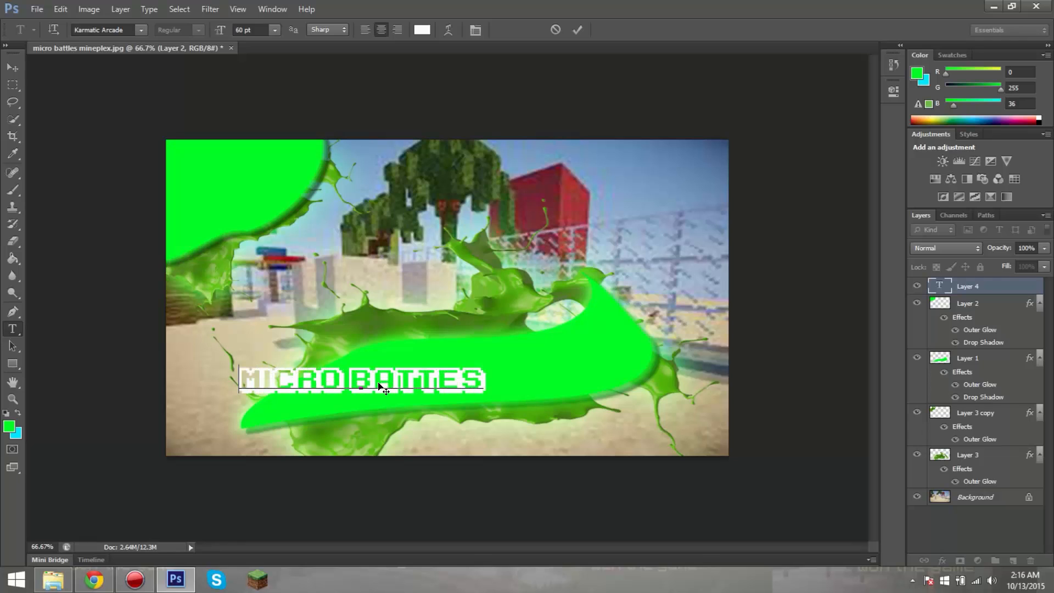
key("BackSpace")
key("BackSpace")
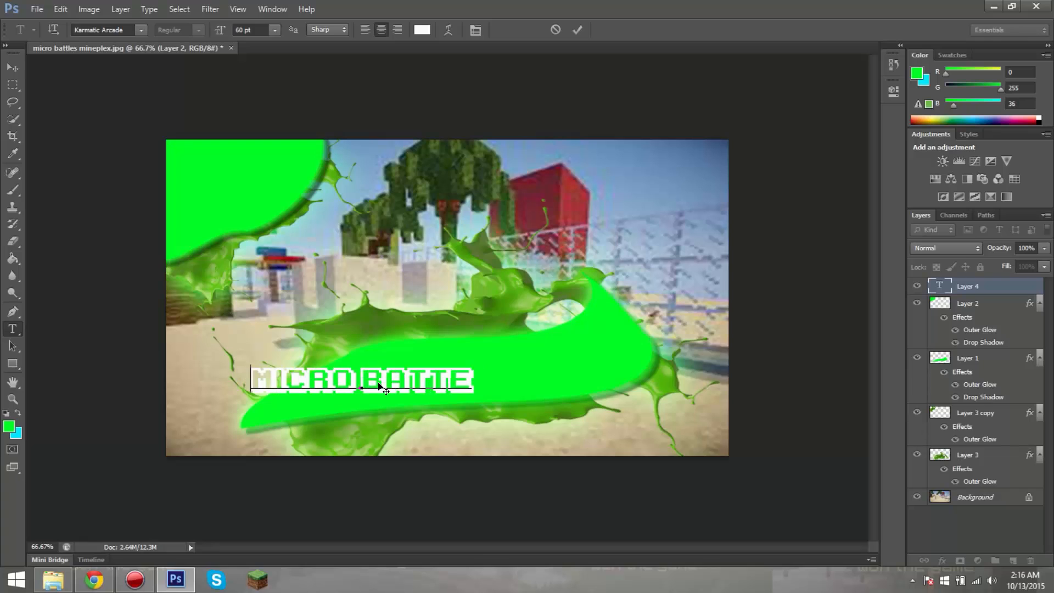
type("LES")
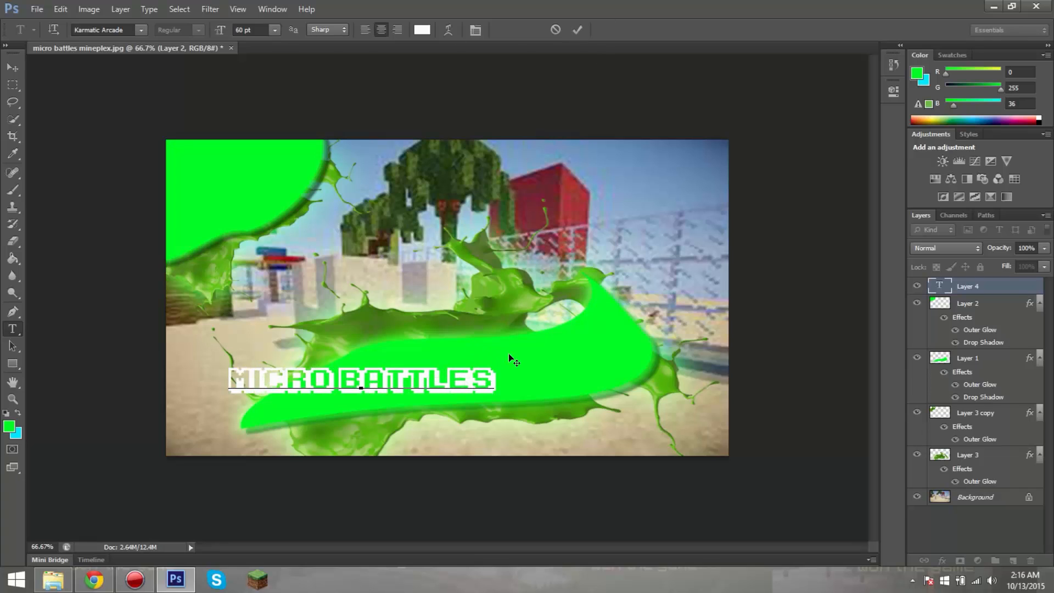
Step: Reposition the MICRO BATTLES text on the lower green shape, set its font size to 72 pt and commit it
left_click_drag(508, 354, 300, 367)
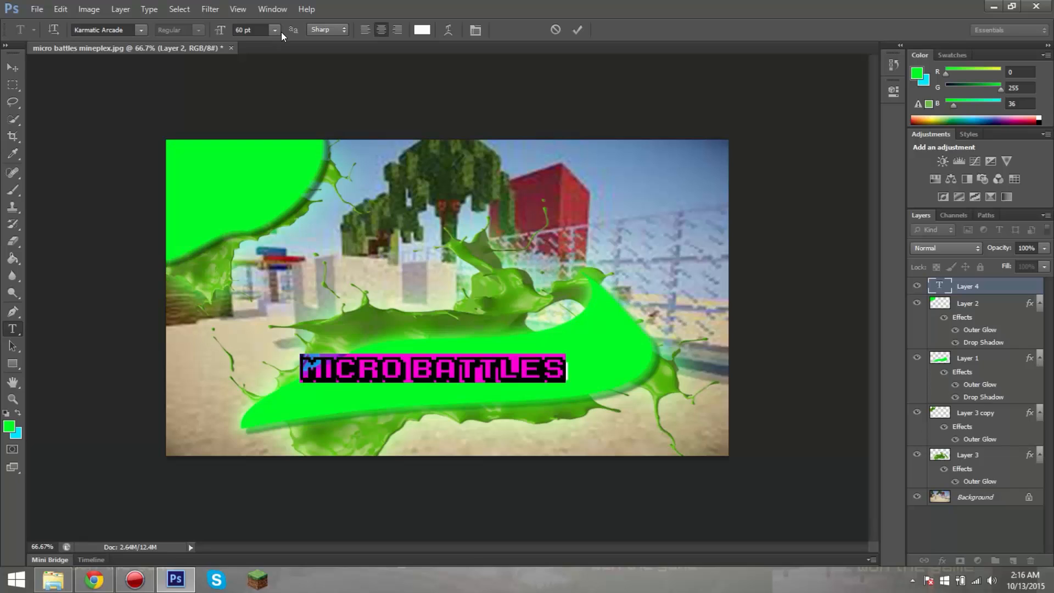
left_click(279, 31)
left_click(294, 254)
left_click(575, 31)
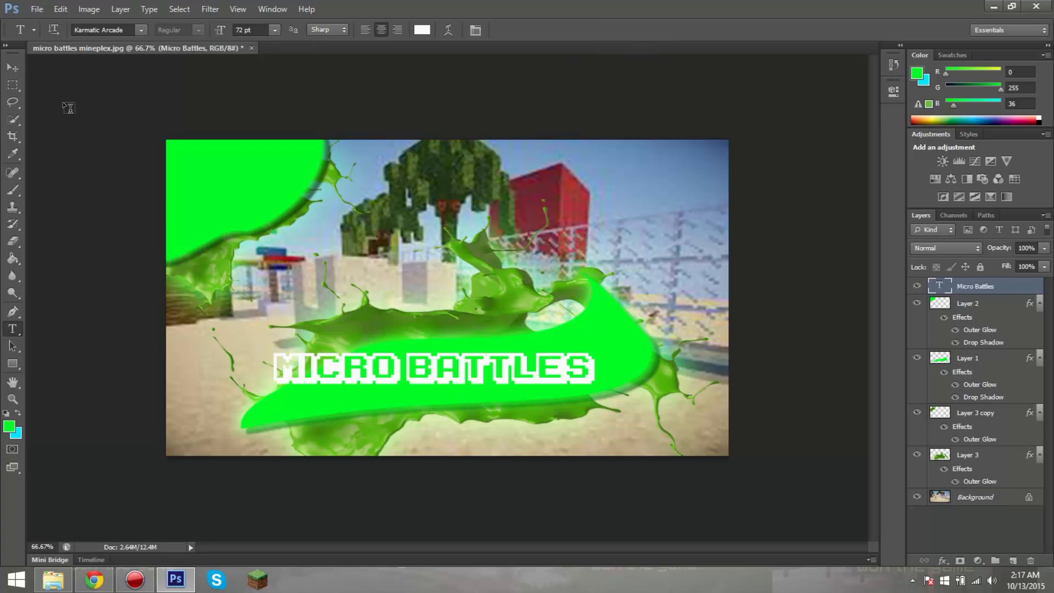
Step: Centre the MICRO BATTLES text on the lower green shape and rotate it about -5.8 degrees to follow the slant
left_click(12, 67)
left_click_drag(444, 379, 486, 383)
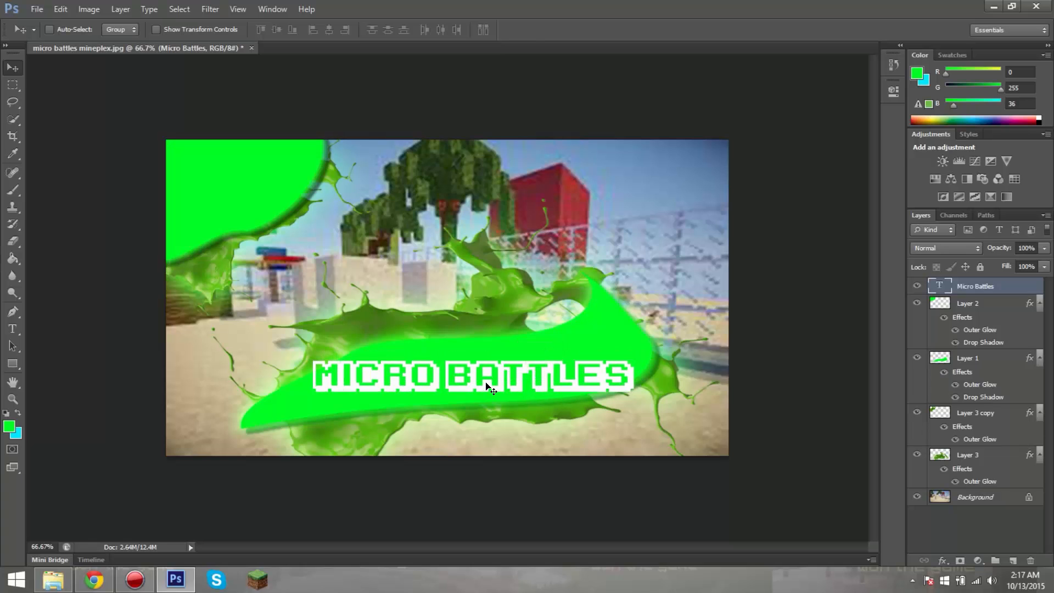
key("ctrl+t")
left_click_drag(648, 350, 657, 329)
left_click_drag(589, 358, 594, 353)
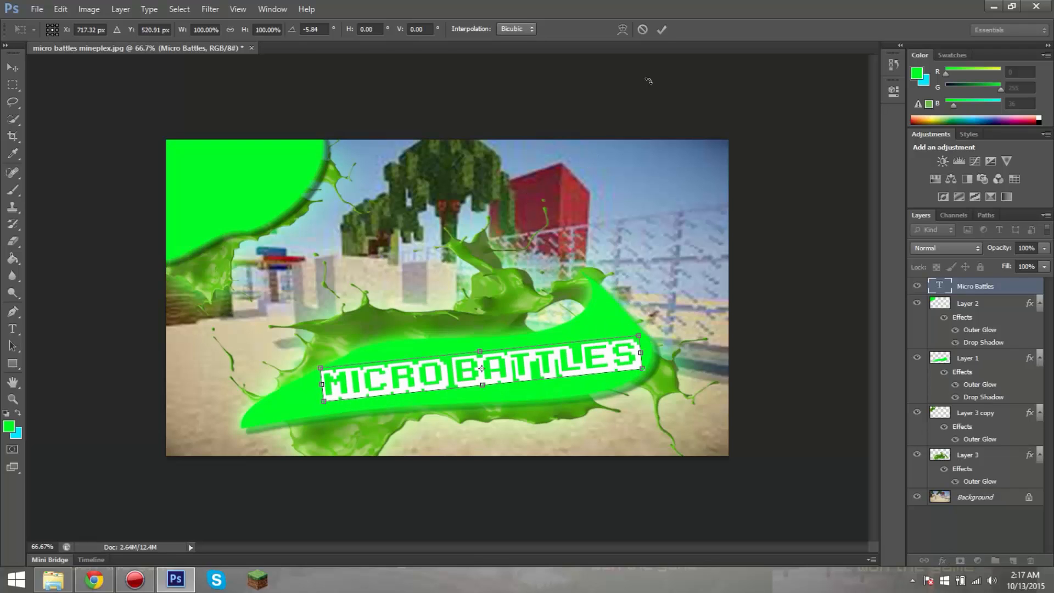
left_click(663, 29)
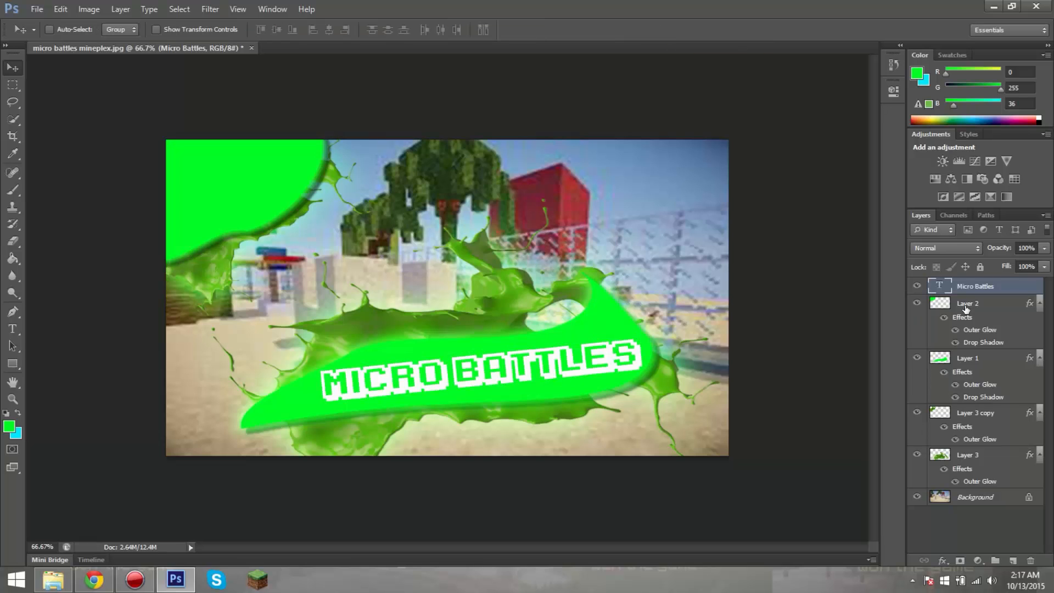
Step: Convert the Micro Battles text layer to a Smart Object
right_click(961, 288)
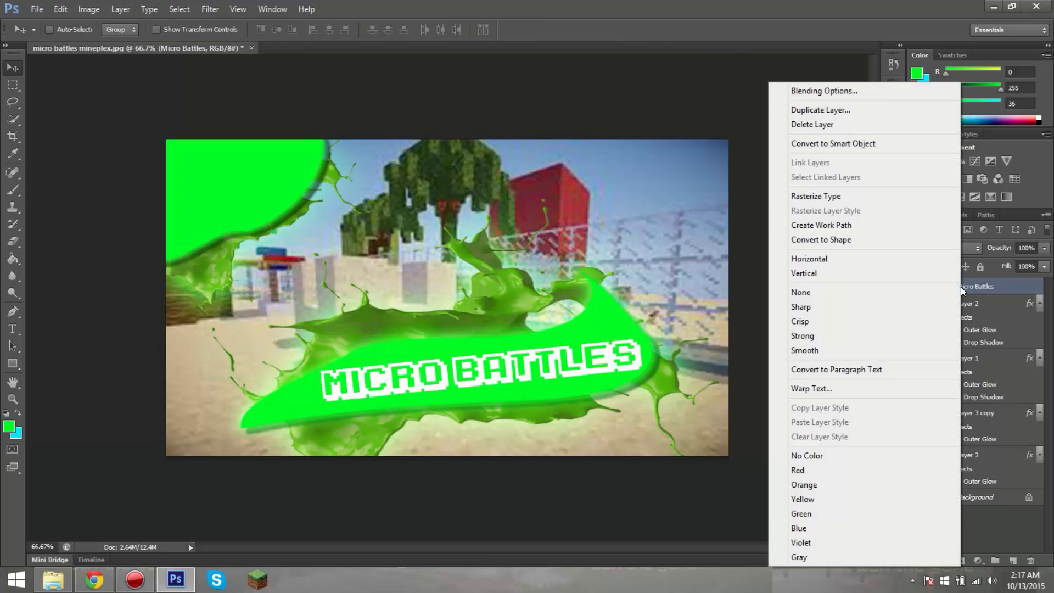
left_click(1001, 284)
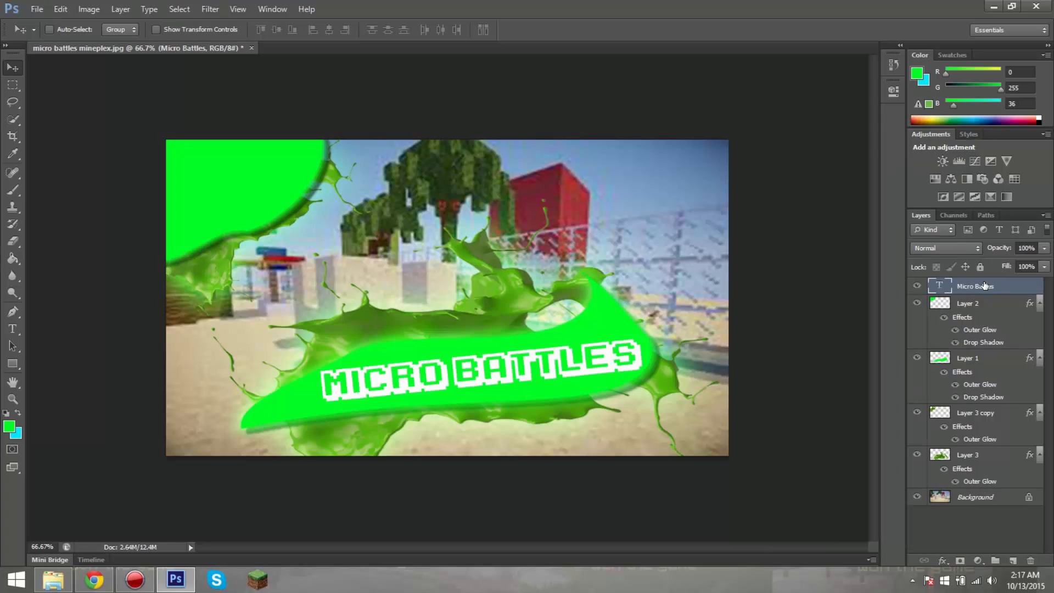
right_click(985, 282)
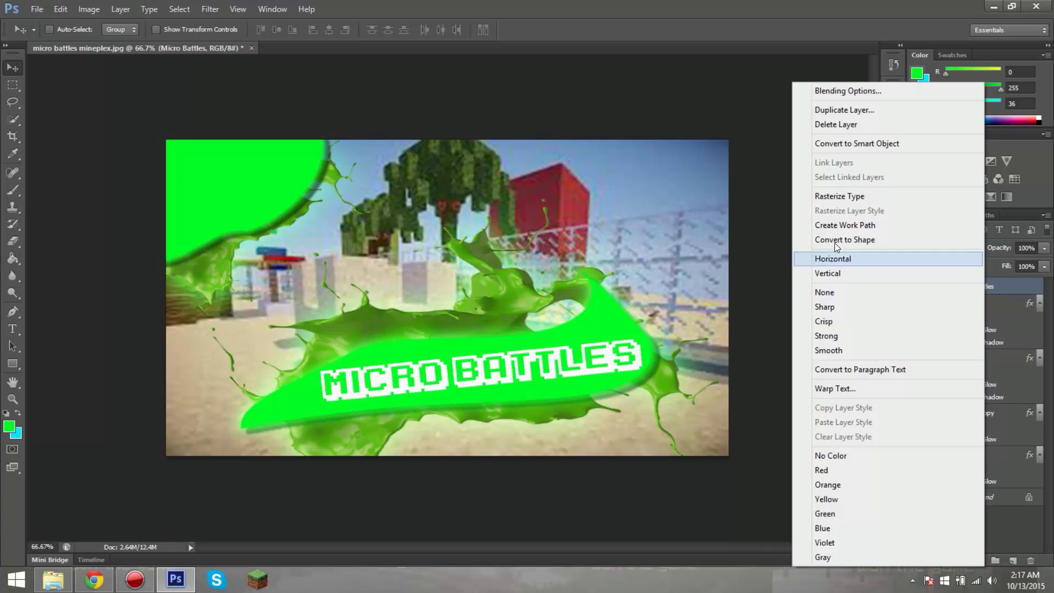
left_click(855, 145)
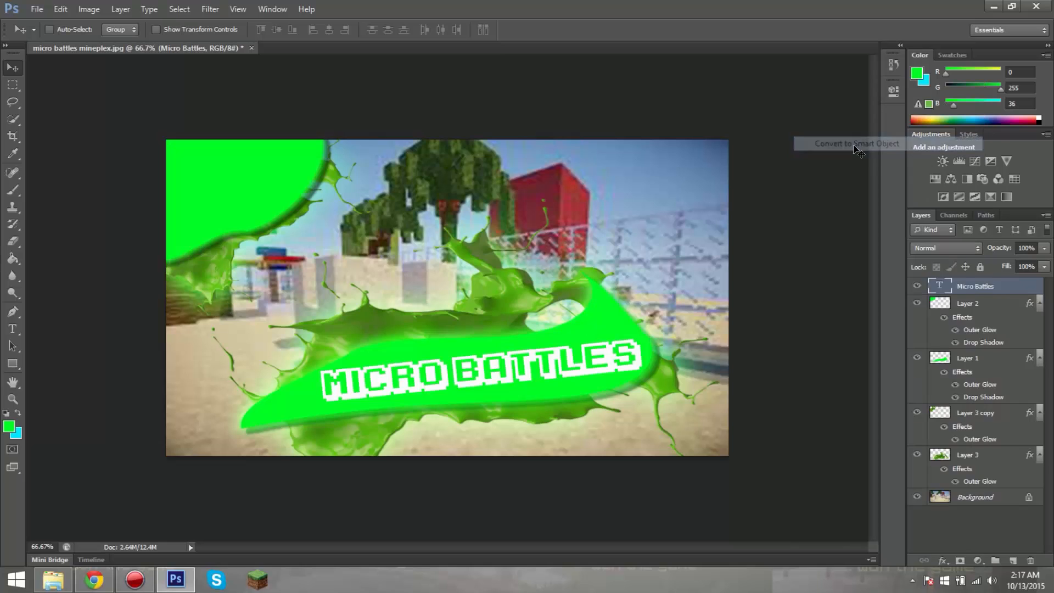
Step: Warp the MICRO BATTLES title with a custom warp so that it follows the curve of the lower green shape
key("ctrl+t")
right_click(533, 367)
left_click(576, 277)
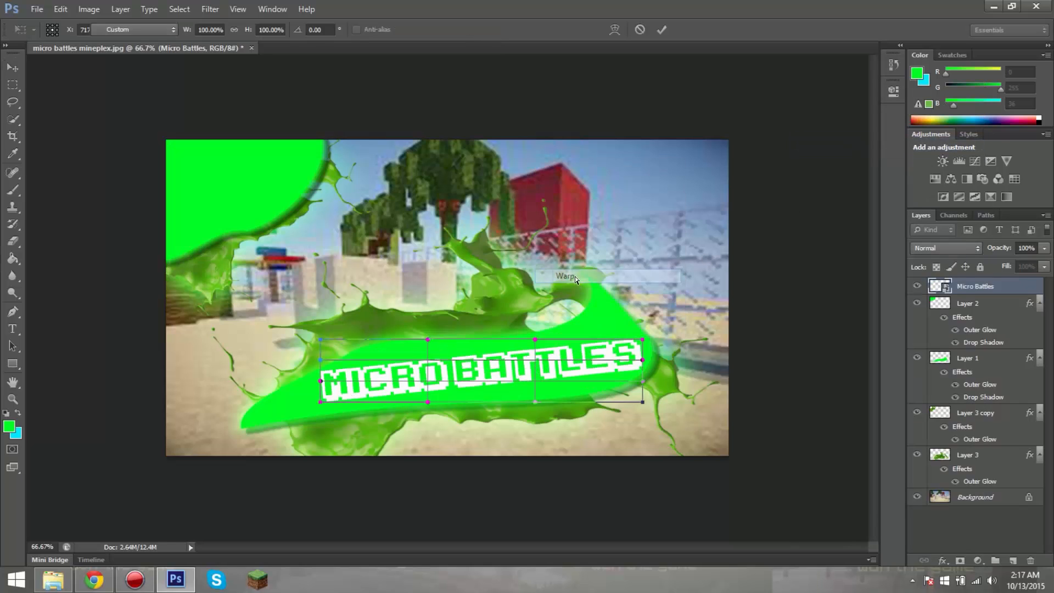
left_click_drag(478, 348, 543, 351)
left_click_drag(347, 390, 305, 410)
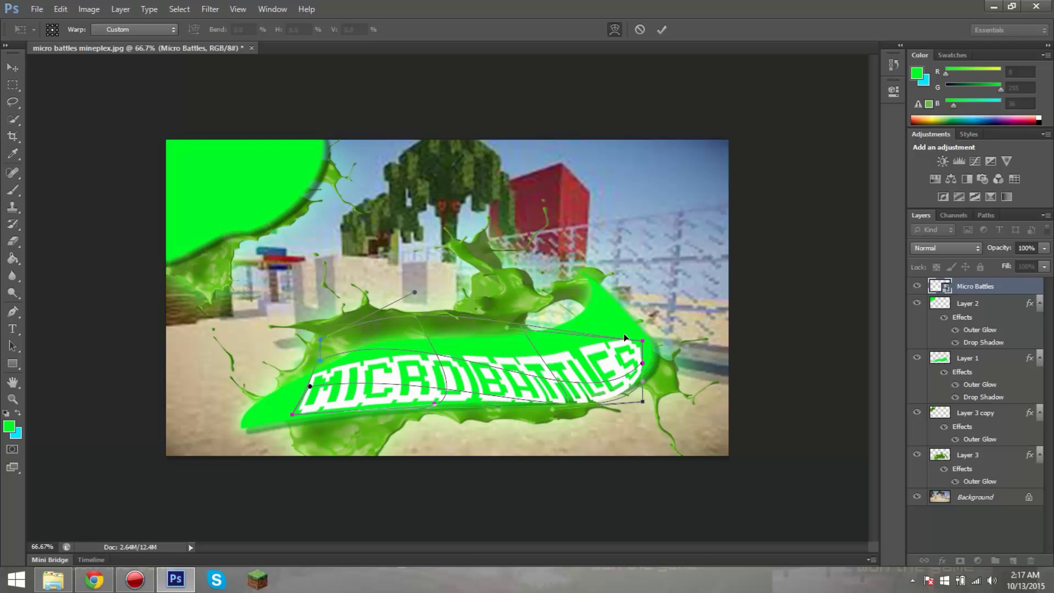
left_click_drag(631, 340, 627, 332)
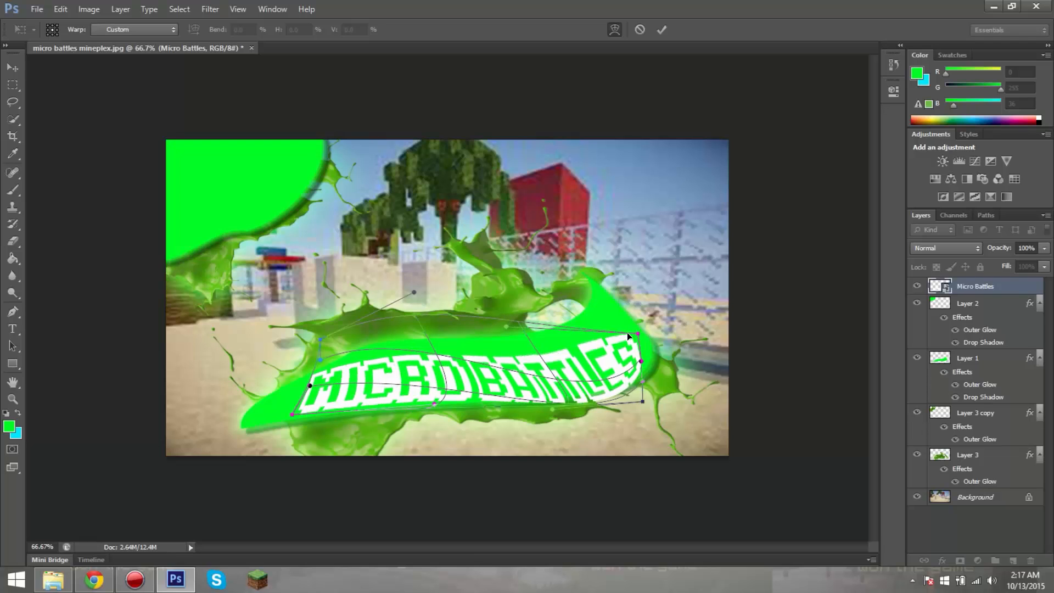
left_click(662, 29)
Step: Nudge the MICRO BATTLES title upward and warp its upper-right corner further up into the curved tip of the green shape
left_click_drag(549, 394, 557, 377)
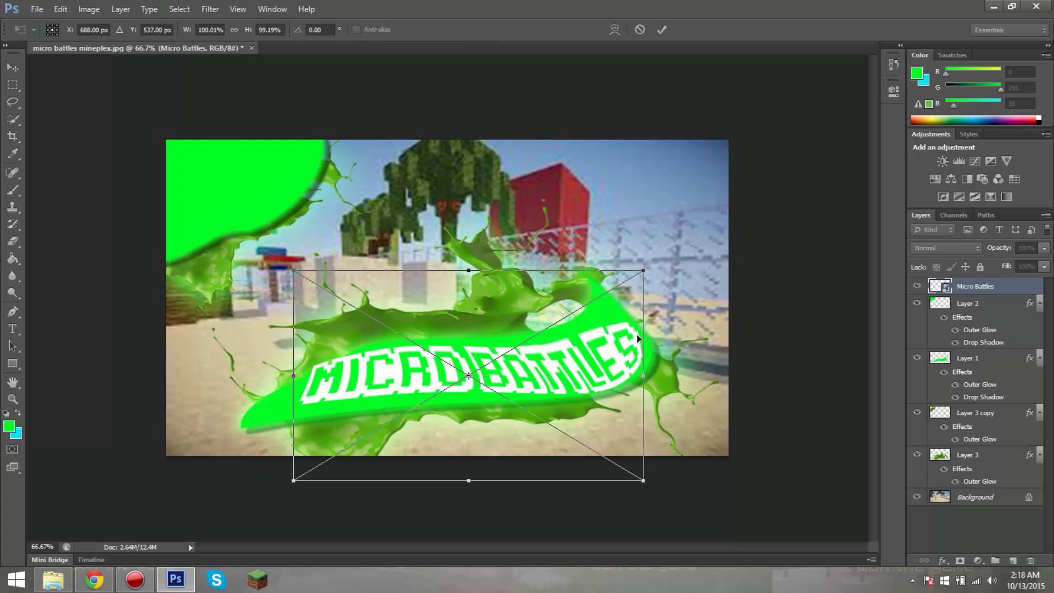
key("ctrl+t")
right_click(602, 339)
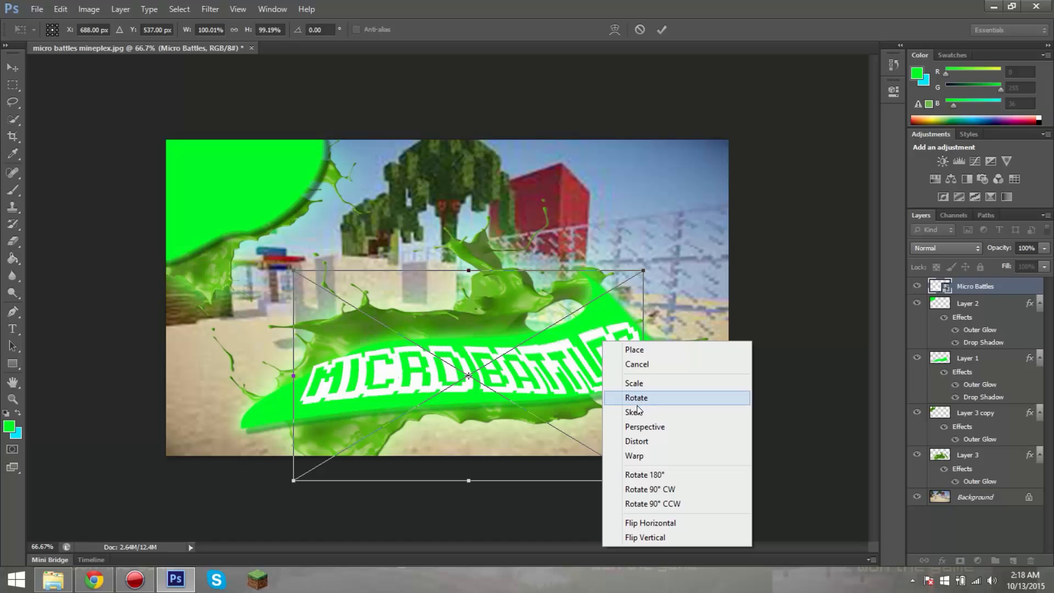
left_click(638, 456)
left_click_drag(634, 324, 624, 304)
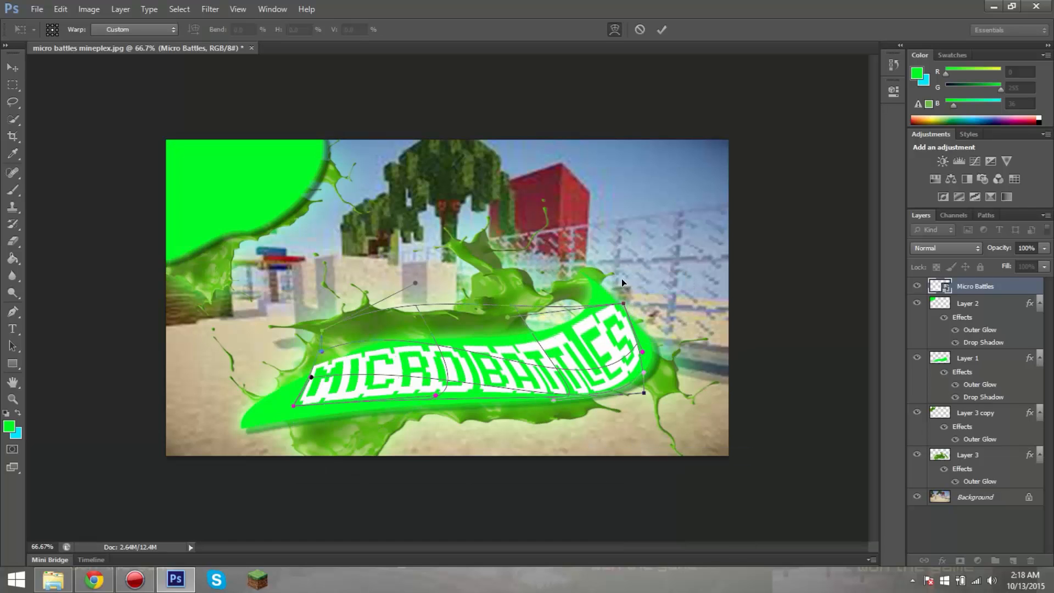
left_click(662, 30)
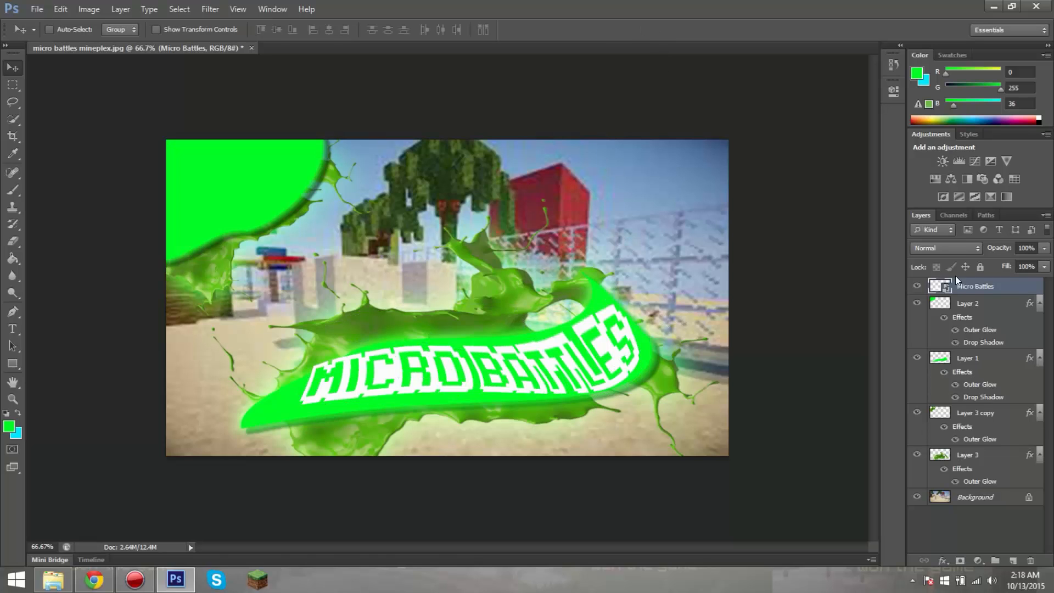
Step: Add a Drop Shadow with its default settings to the Micro Battles layer
right_click(966, 294)
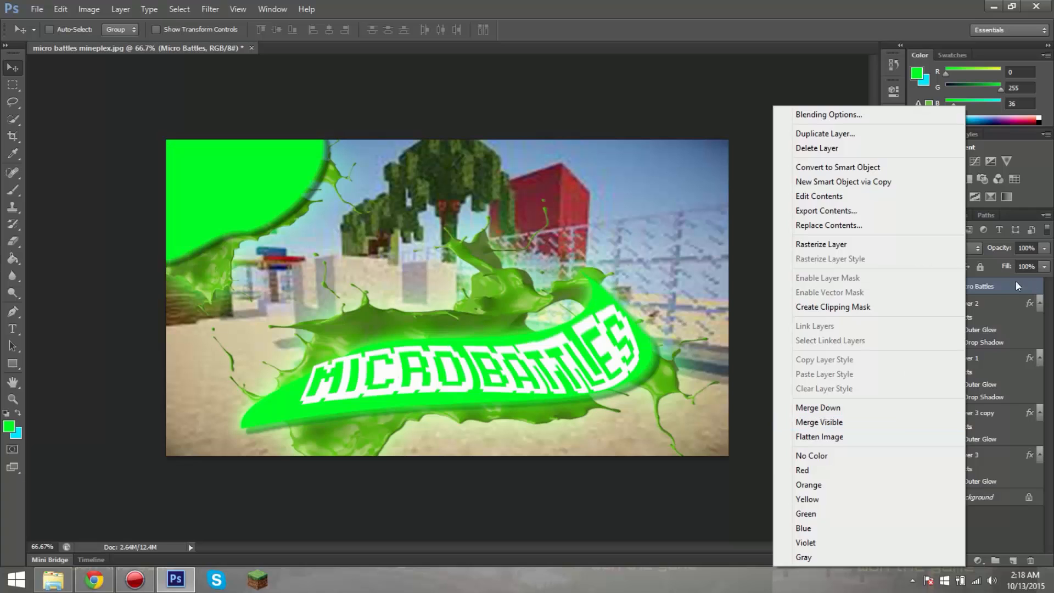
left_click(840, 118)
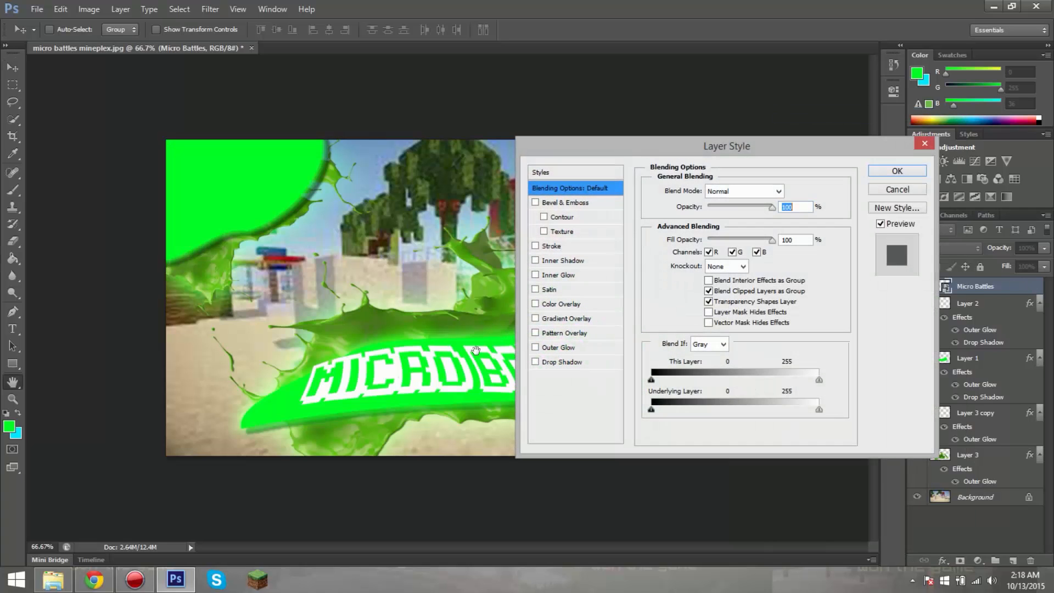
left_click(539, 361)
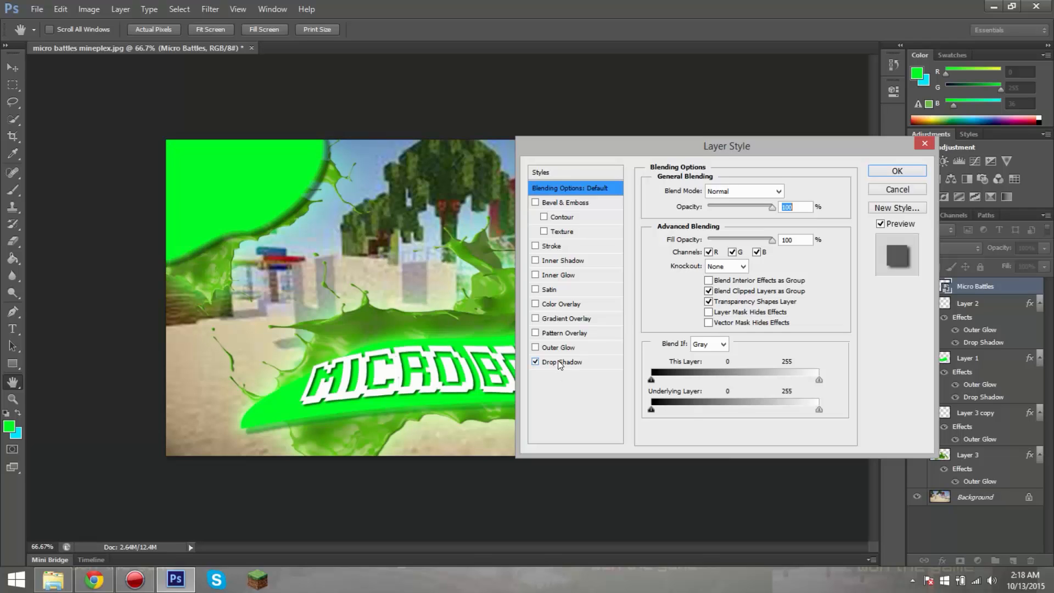
left_click(881, 171)
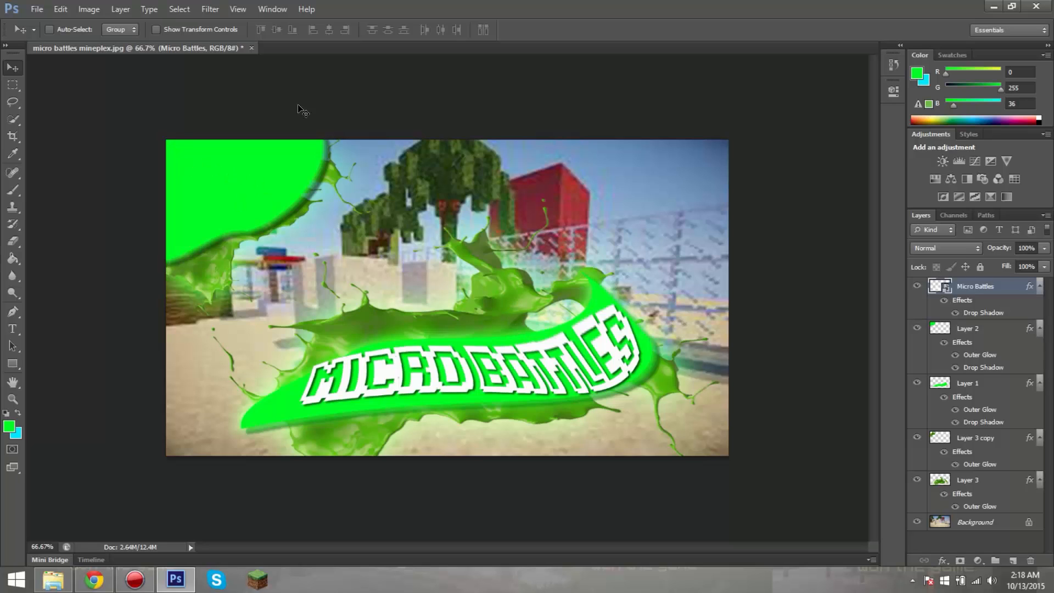
Step: Add the text "01" on the upper green shape and shift it toward the shape's middle
left_click(13, 329)
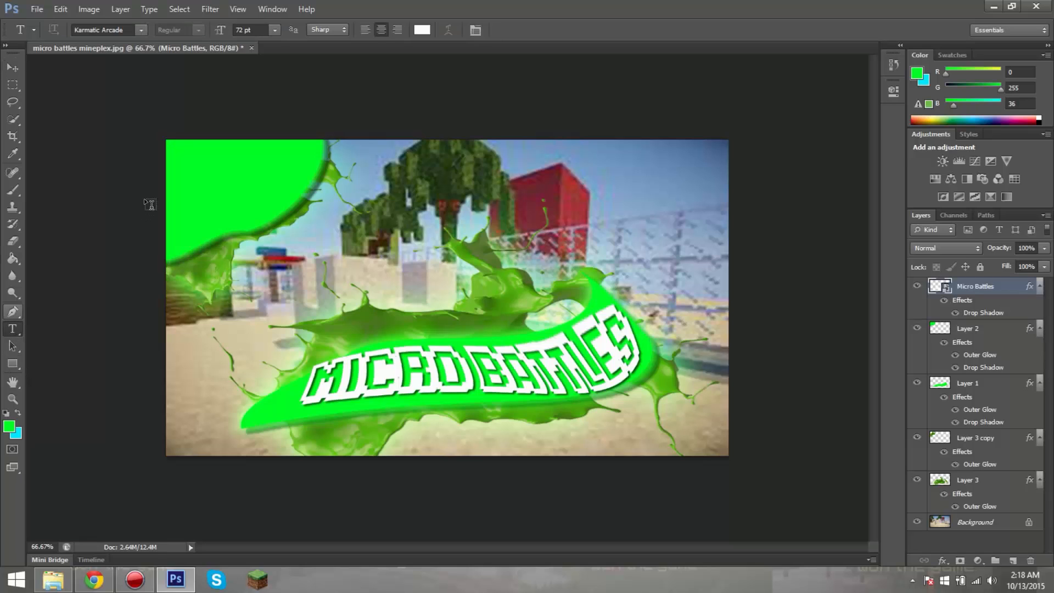
left_click(210, 183)
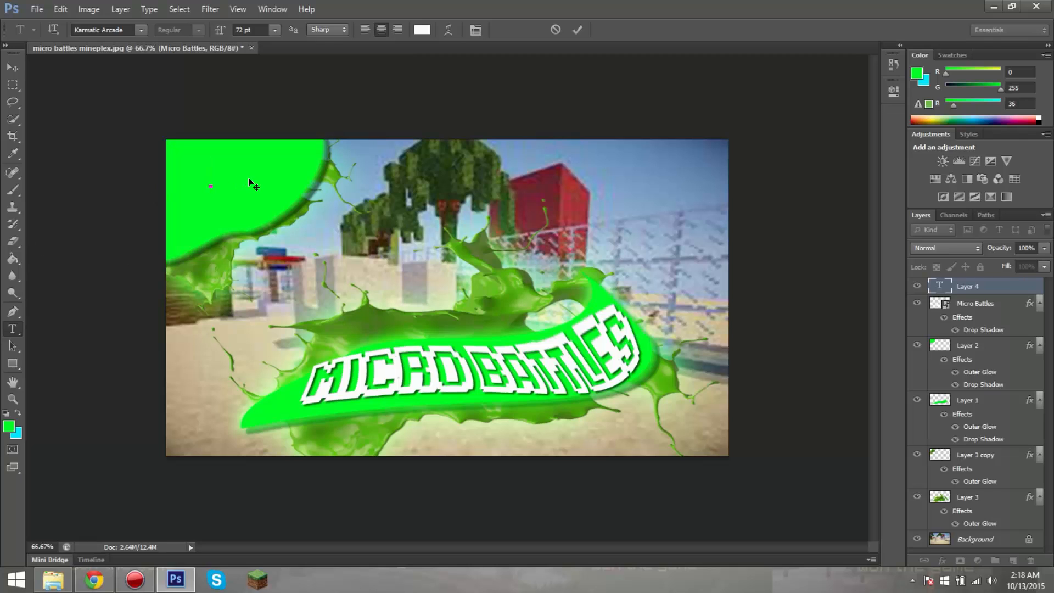
type("1")
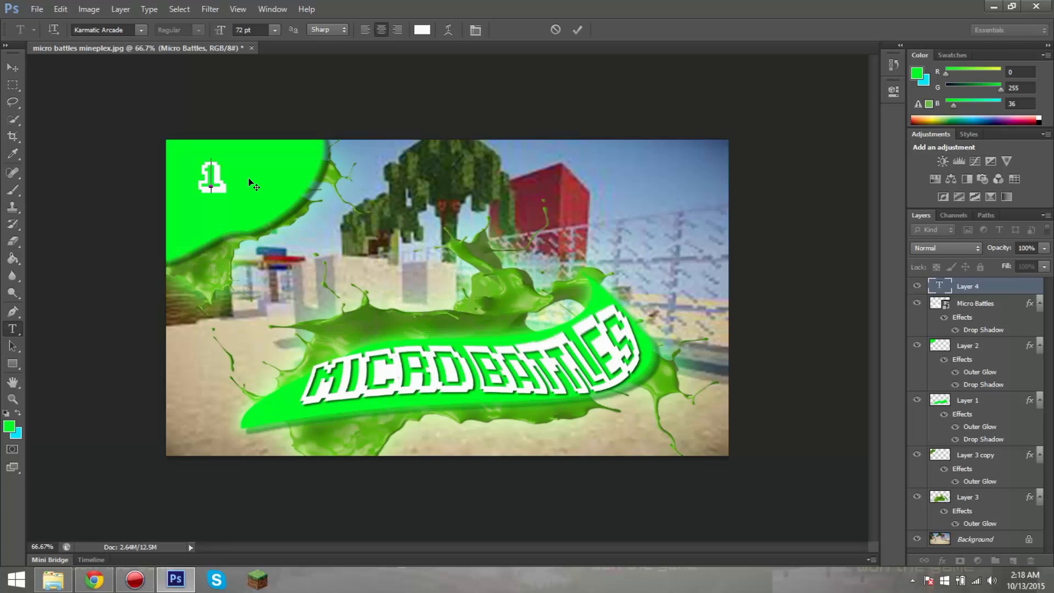
type("0")
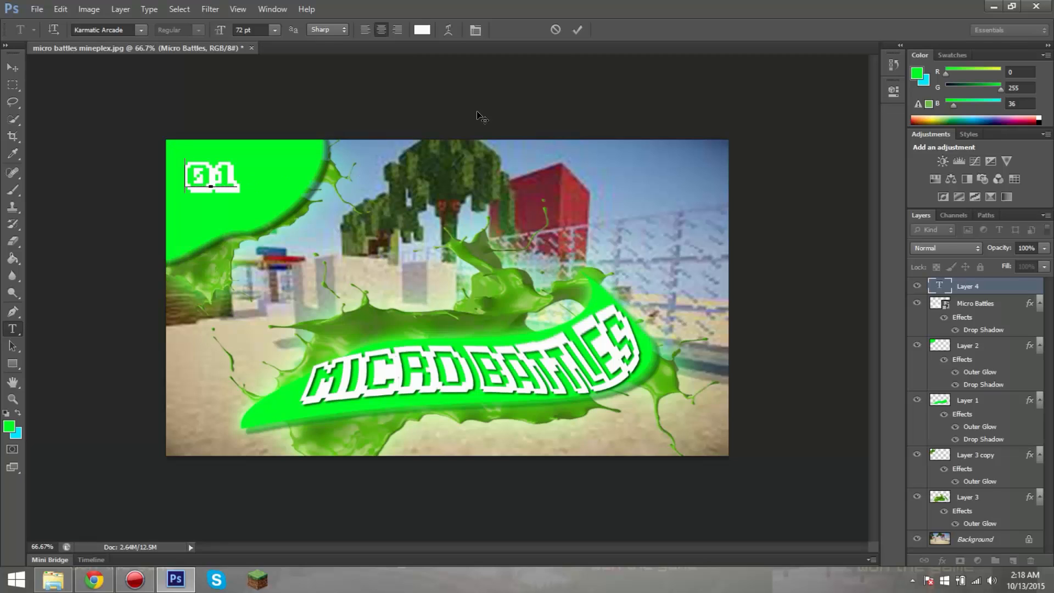
mouse_move(249, 180)
left_mouse_down()
mouse_move(226, 180)
mouse_move(288, 191)
mouse_move(230, 175)
left_mouse_up()
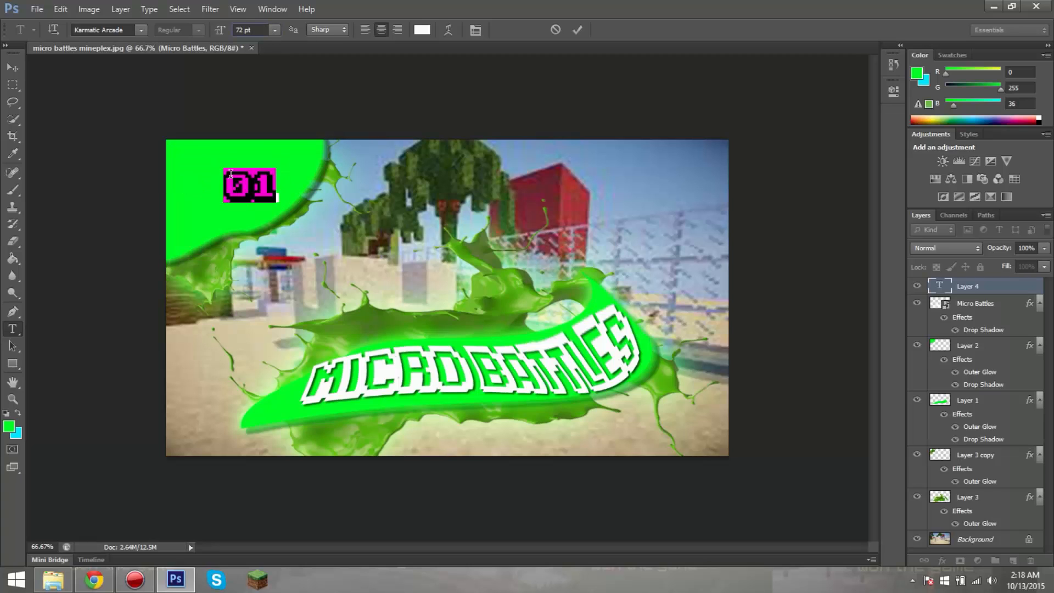
Step: Set the font size of the "01" text to 100 pt and commit it
left_click(242, 29)
key("BackSpace")
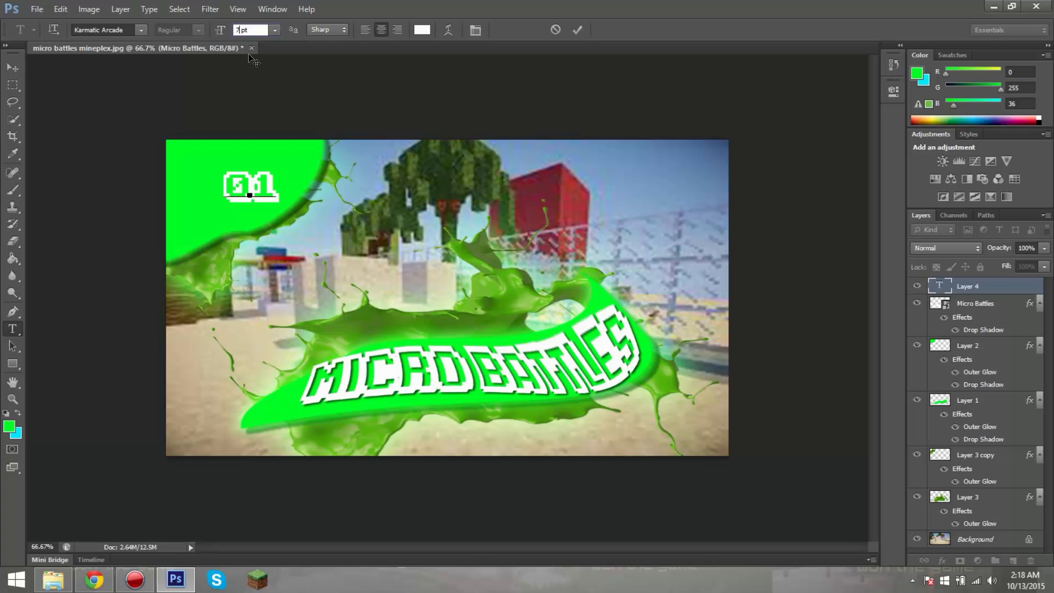
type("100")
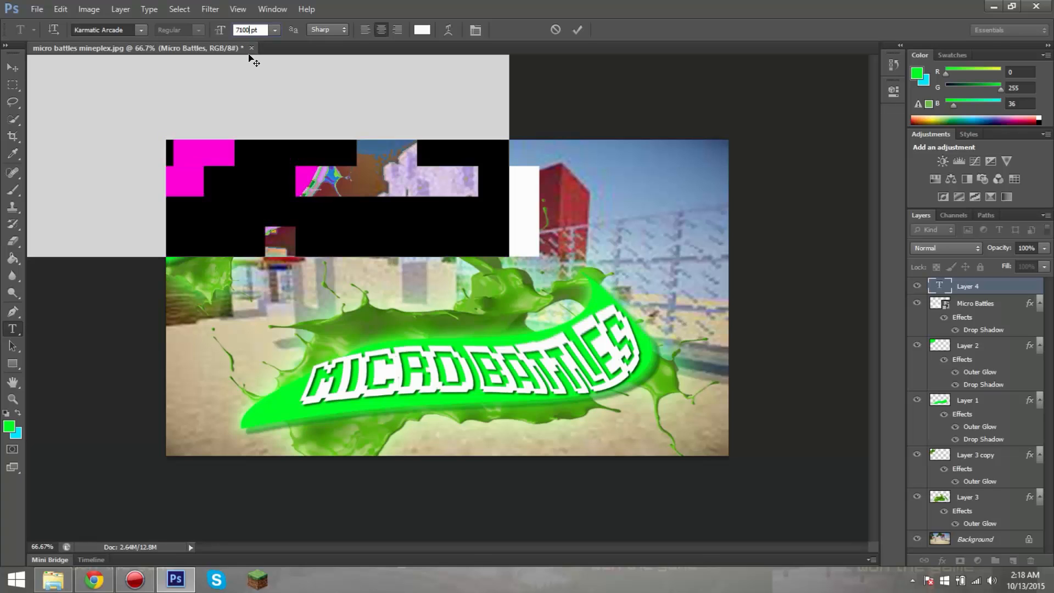
key("BackSpace")
key("BackSpace")
key("BackSpace")
key("BackSpace")
type("100")
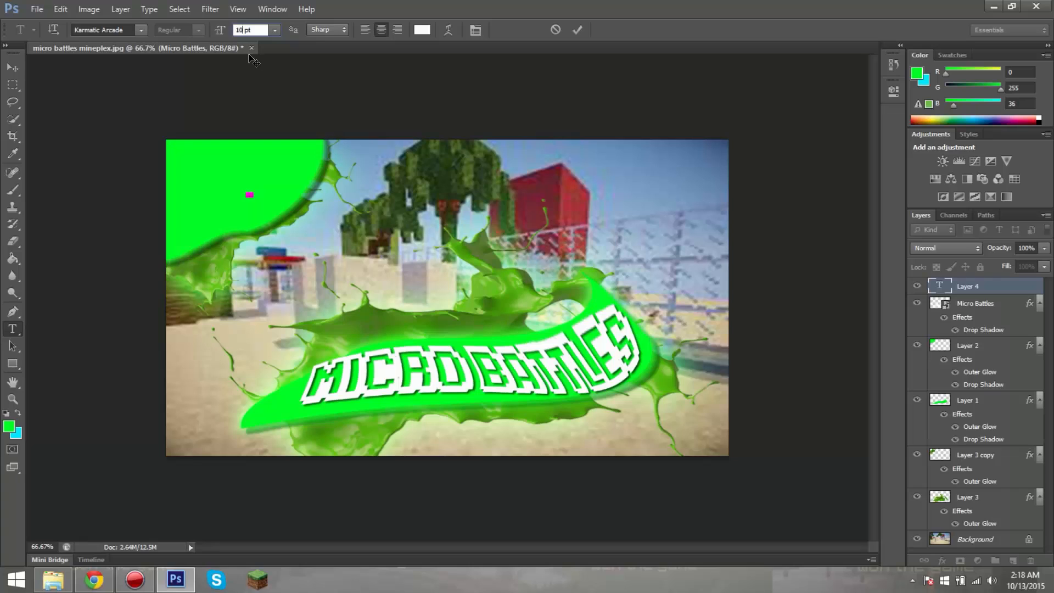
key("Return")
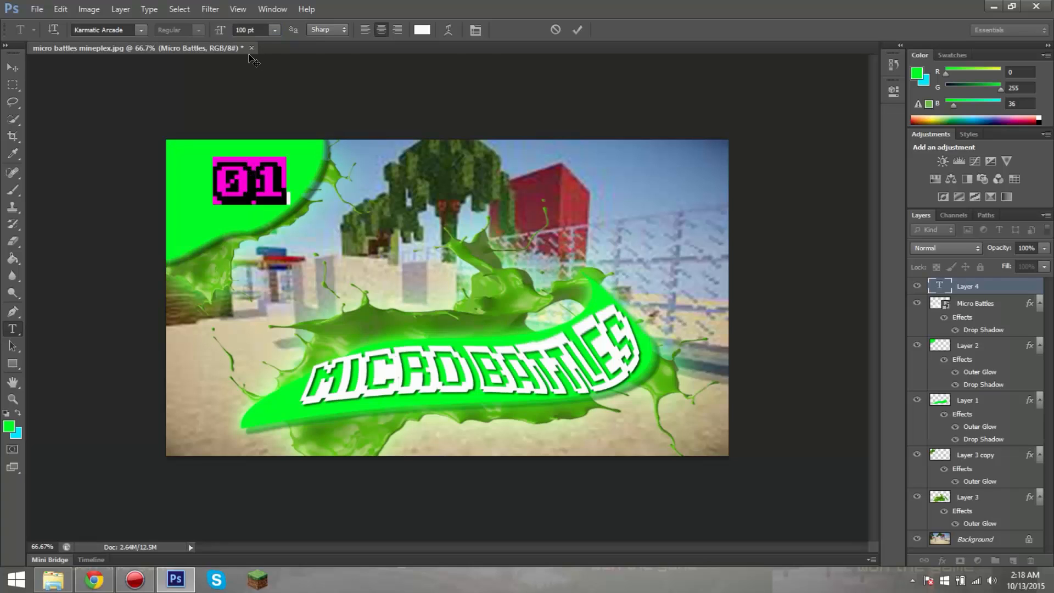
left_click(576, 30)
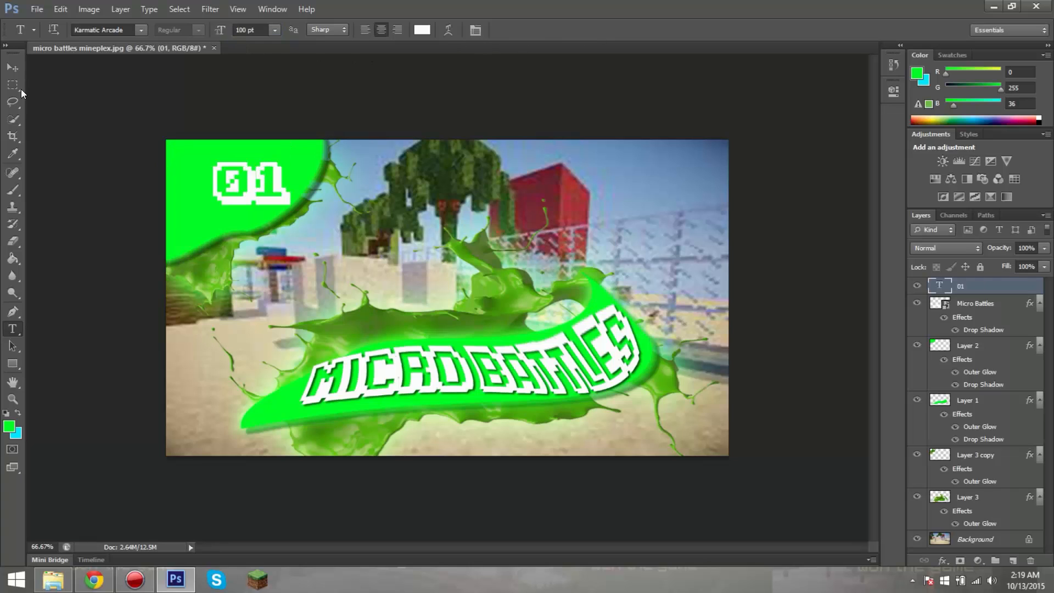
Step: Shift the "01" text slightly left within the upper green shape and add a default Drop Shadow to it
key("v")
left_click_drag(248, 178, 223, 177)
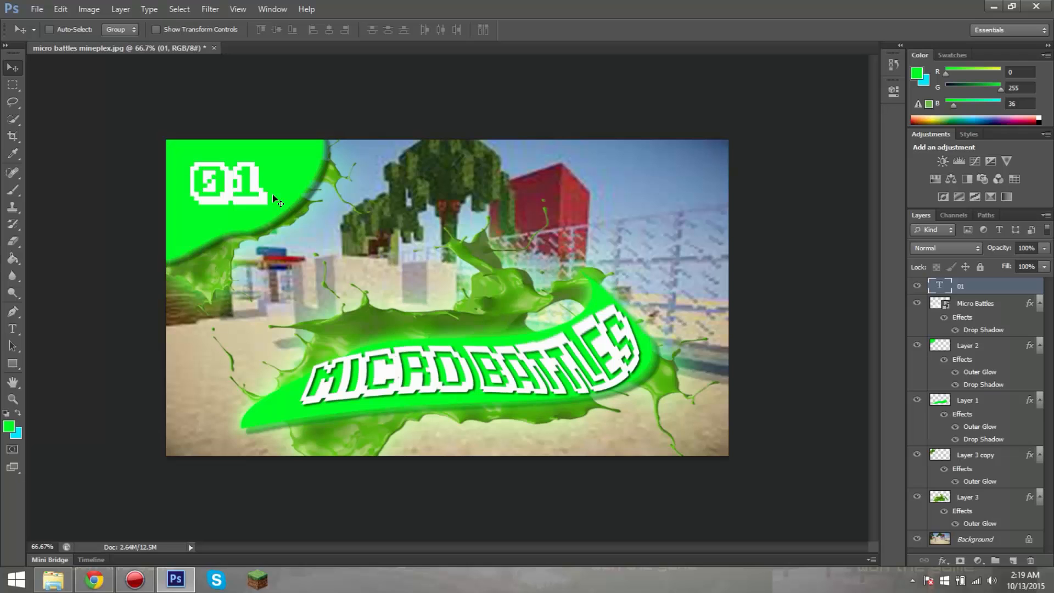
right_click(950, 290)
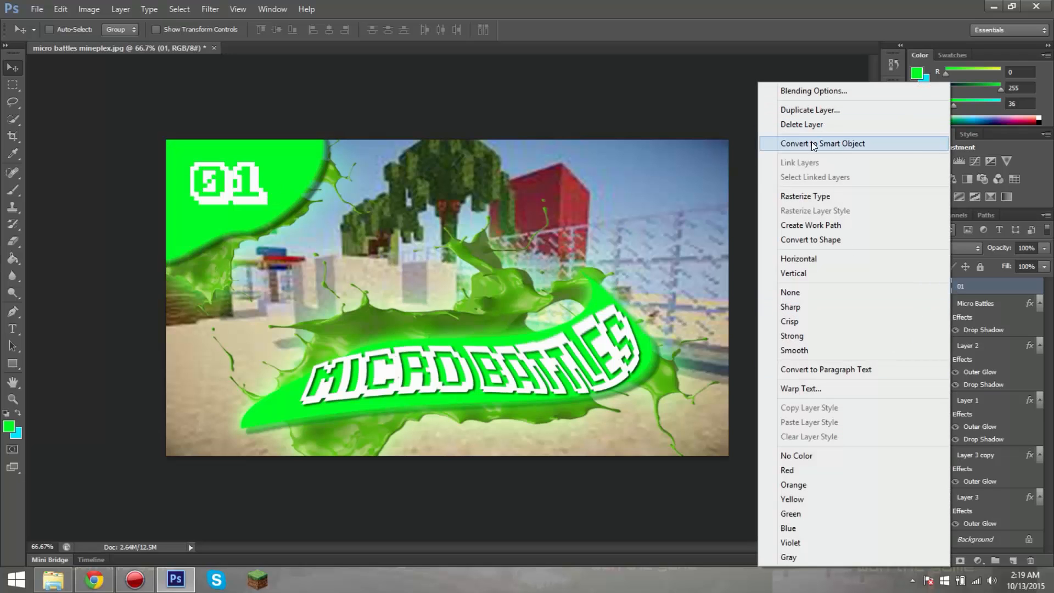
left_click(809, 92)
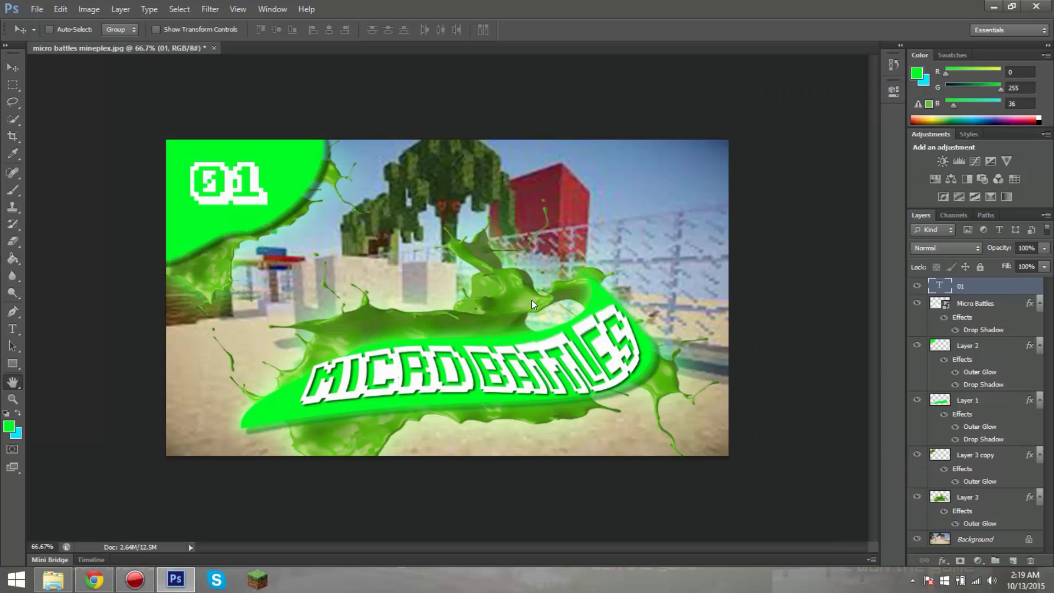
left_click(536, 363)
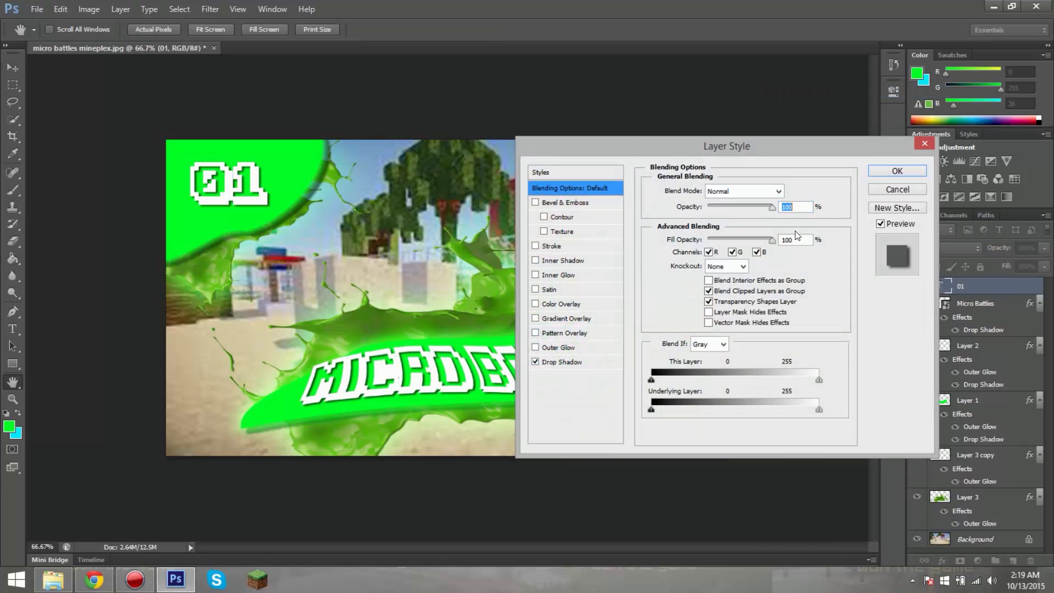
left_click(875, 173)
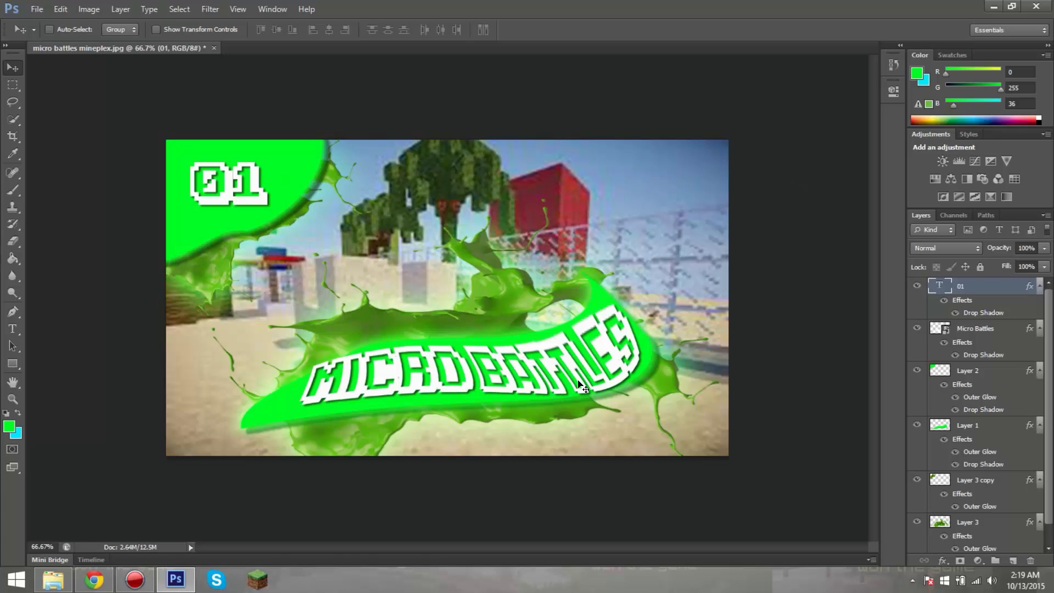
Step: Warp the Micro Battles title's upper-right corner slightly inward and down, away from the edge of the green shape
left_click(988, 331)
right_click(530, 365)
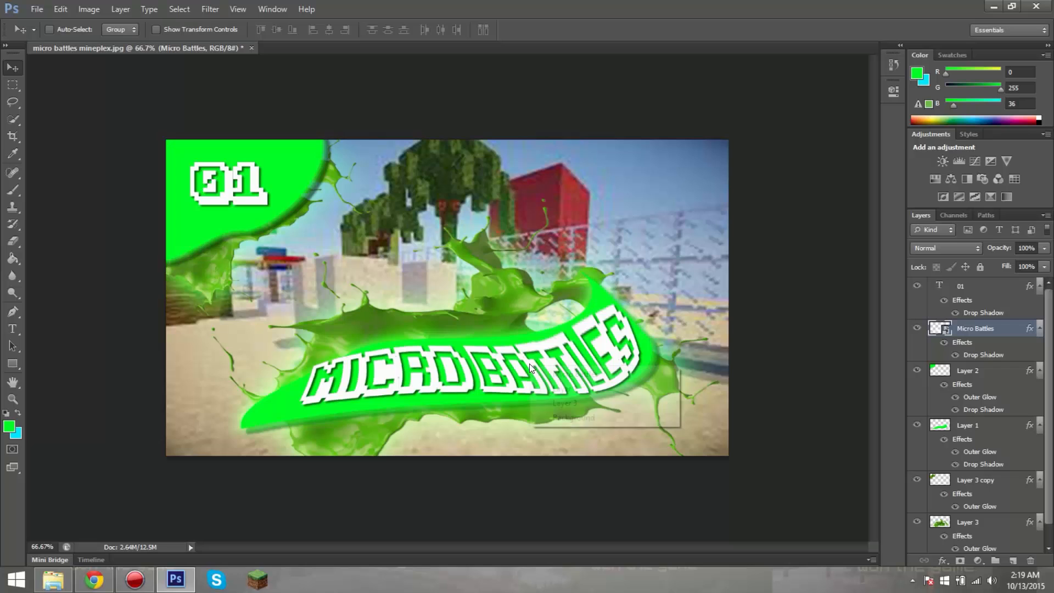
left_click(498, 365)
key("ctrl+t")
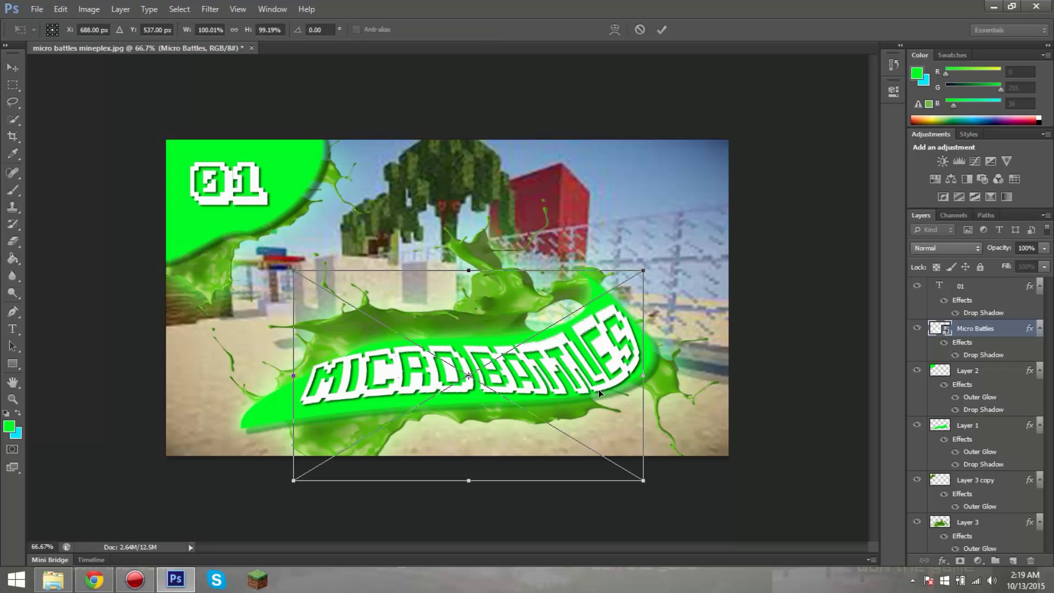
right_click(598, 388)
left_click(632, 298)
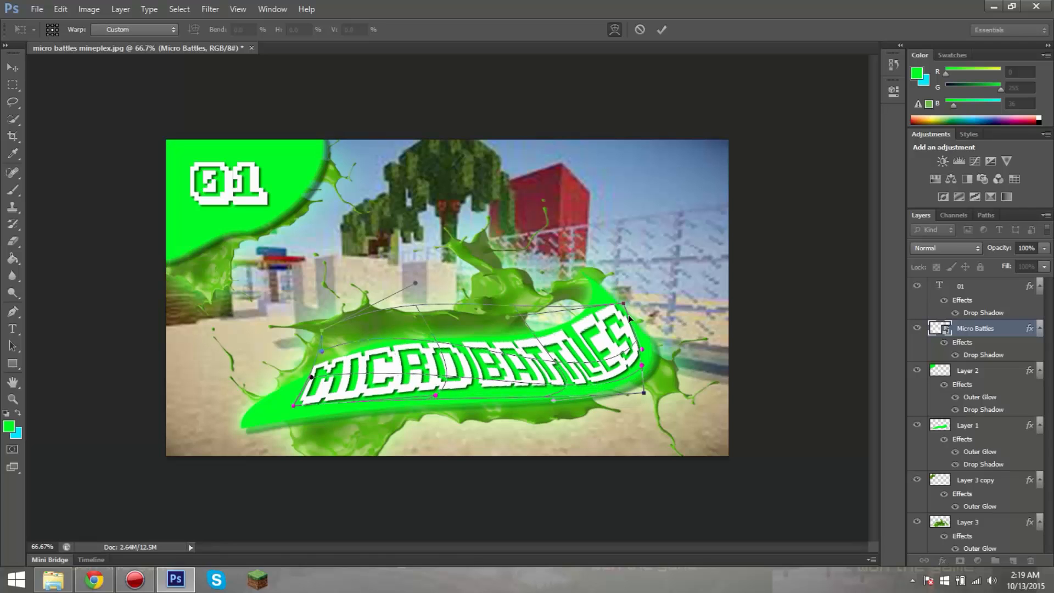
left_click_drag(619, 312, 613, 315)
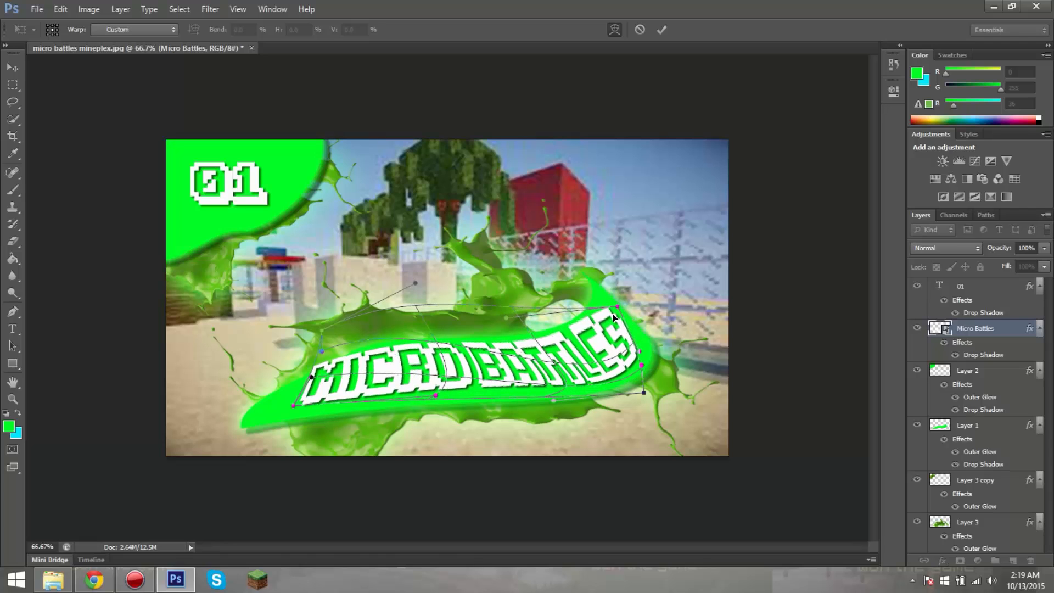
left_click(662, 33)
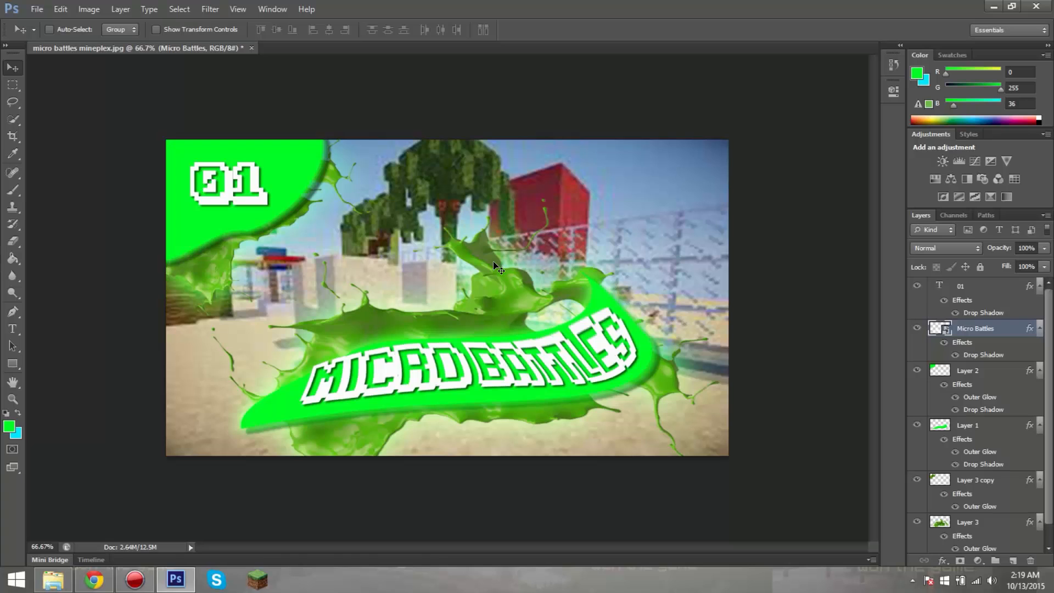
Step: Refine the Micro Battles warp by nudging its upper-right end slightly back outward along the green shape
key("ctrl+t")
right_click(549, 352)
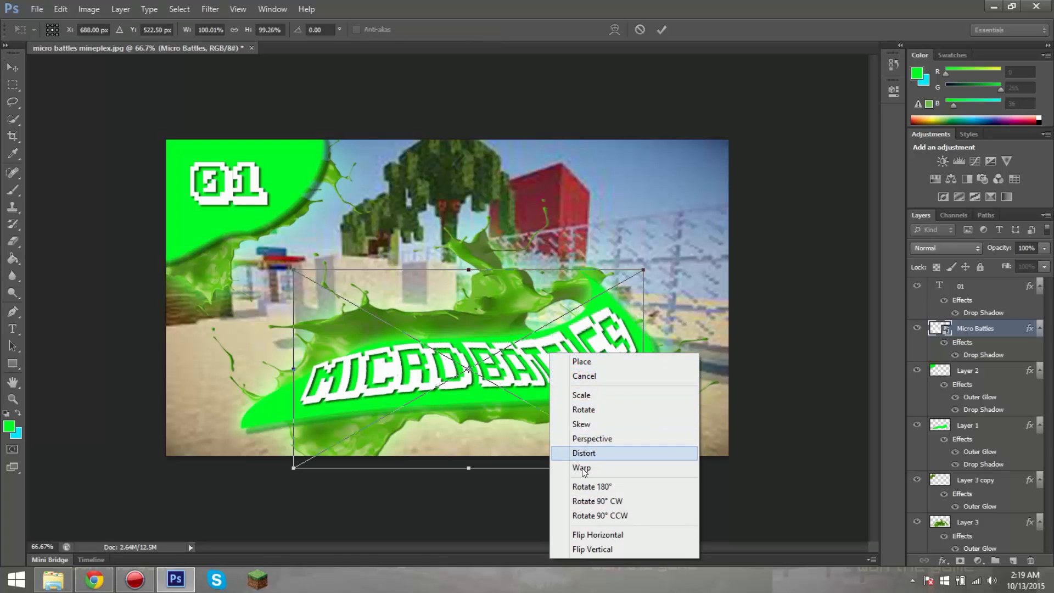
left_click(582, 469)
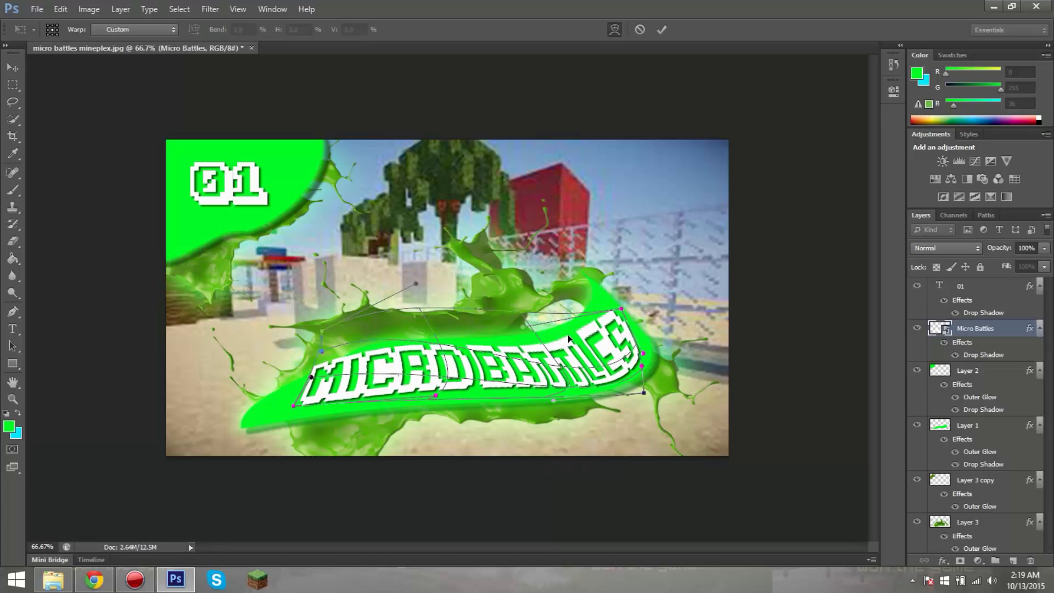
left_click(666, 30)
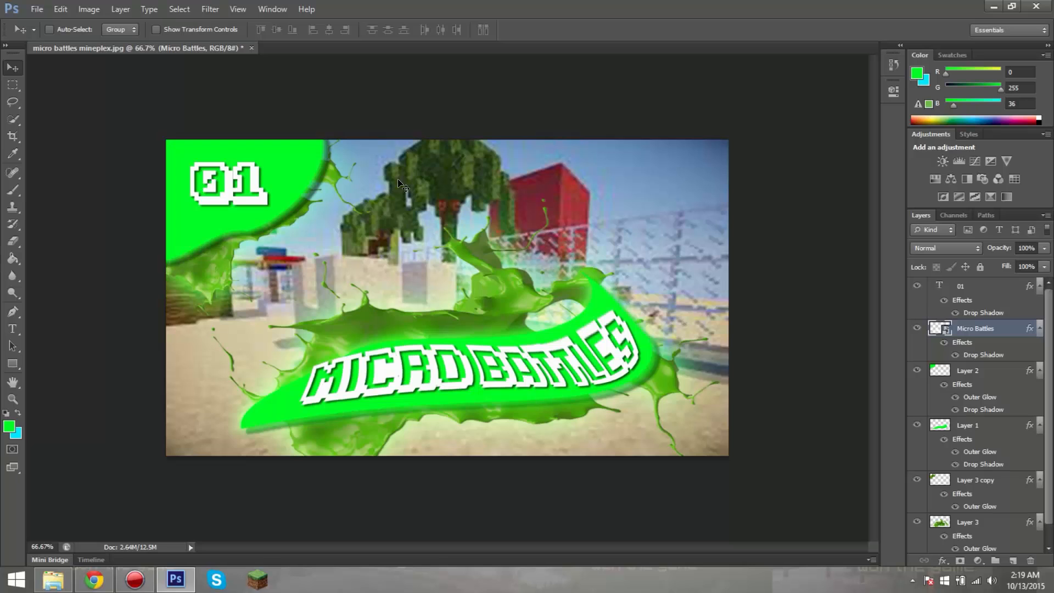
Step: Apply the basic Blur filter to the Background layer
scroll(1010, 319, "down", 1)
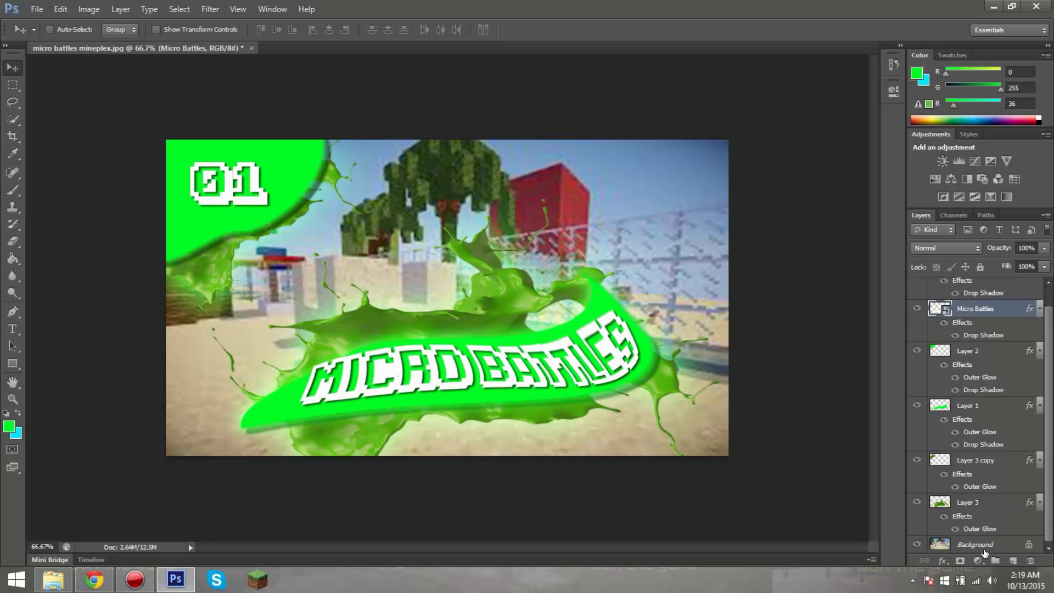
left_click(984, 549)
right_click(986, 549)
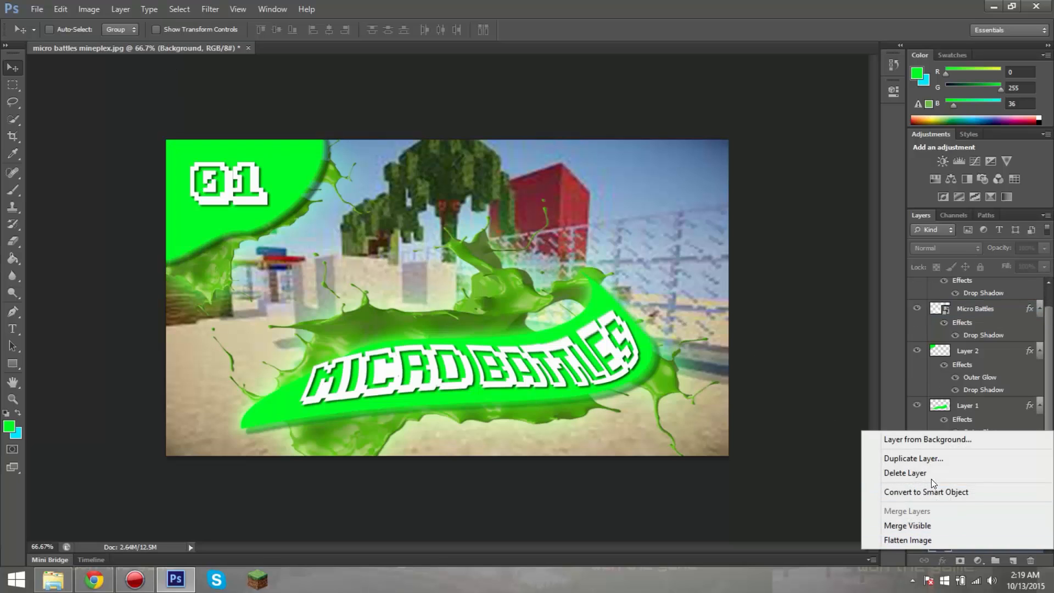
left_click(823, 522)
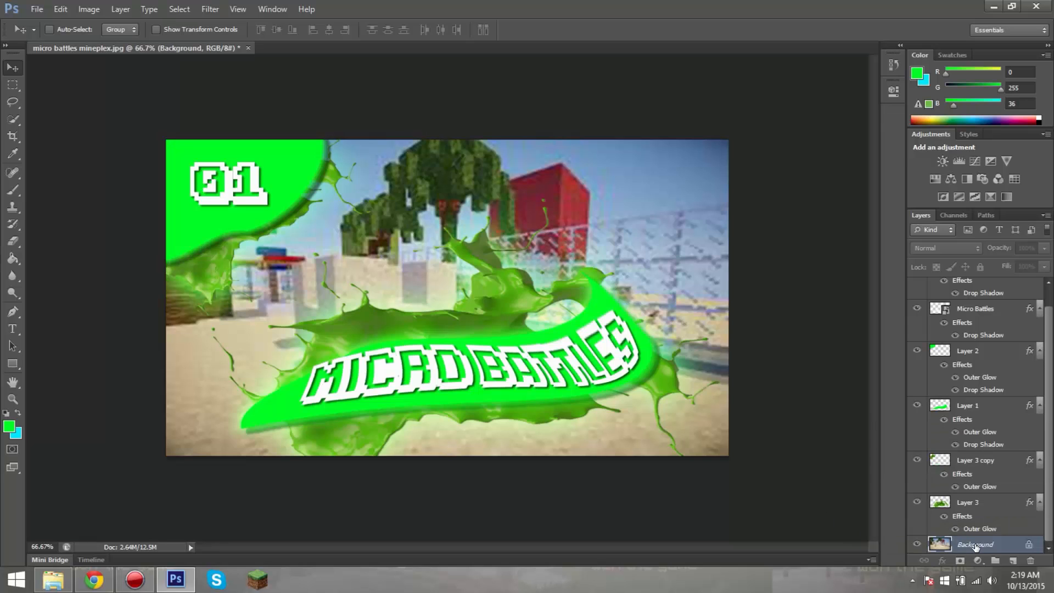
left_click(208, 6)
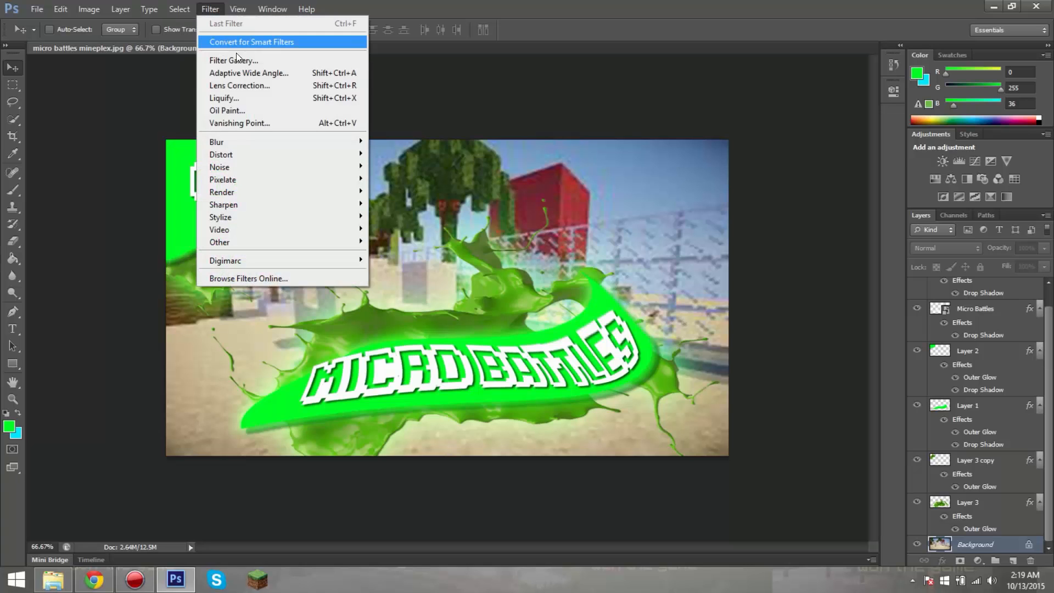
mouse_move(252, 144)
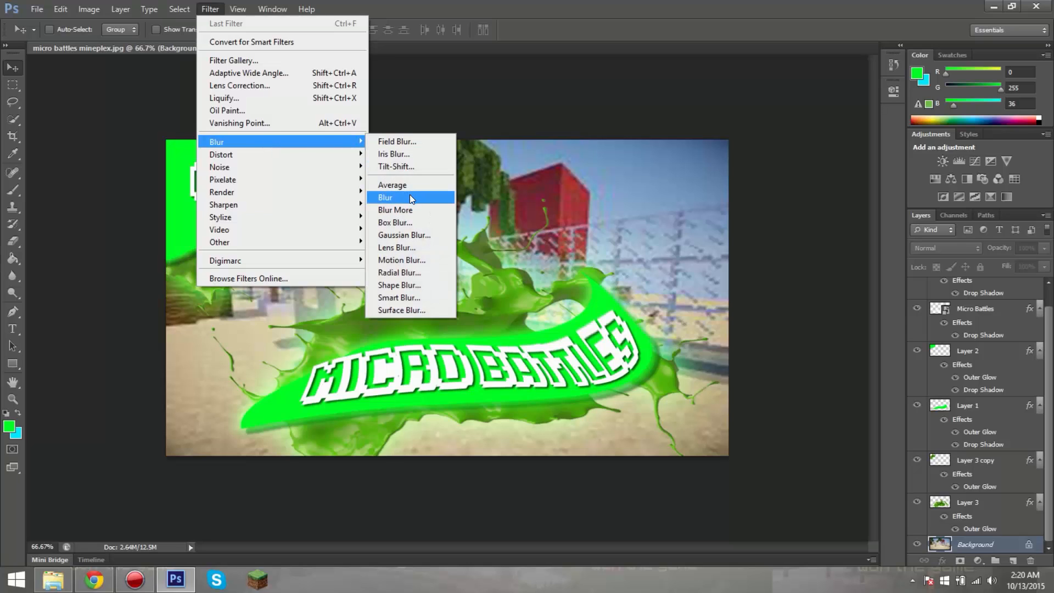
left_click(393, 200)
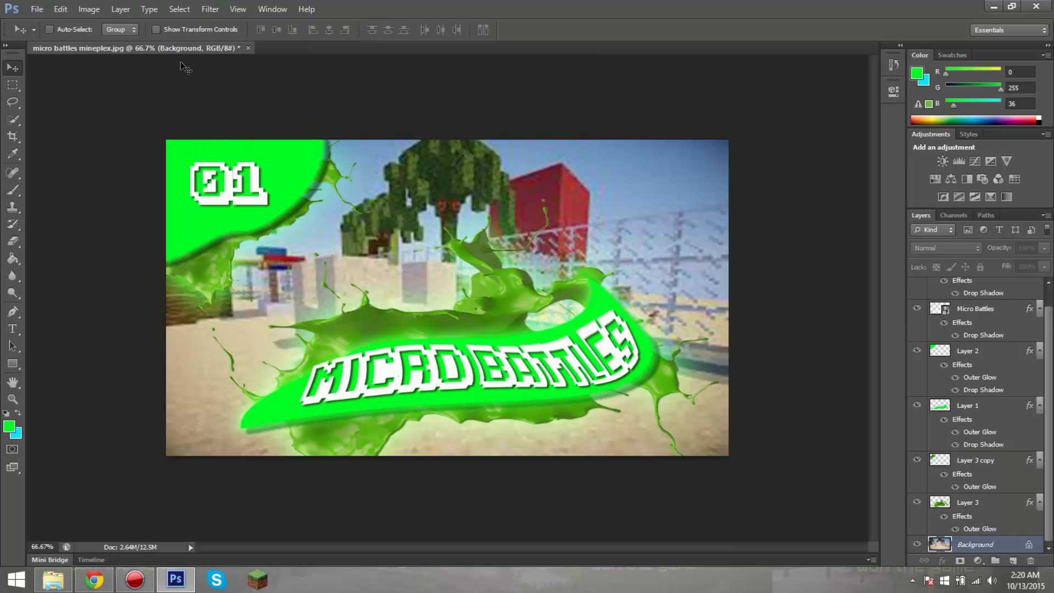
Step: Apply a Field Blur of about 10 px to the Background layer
left_click(218, 8)
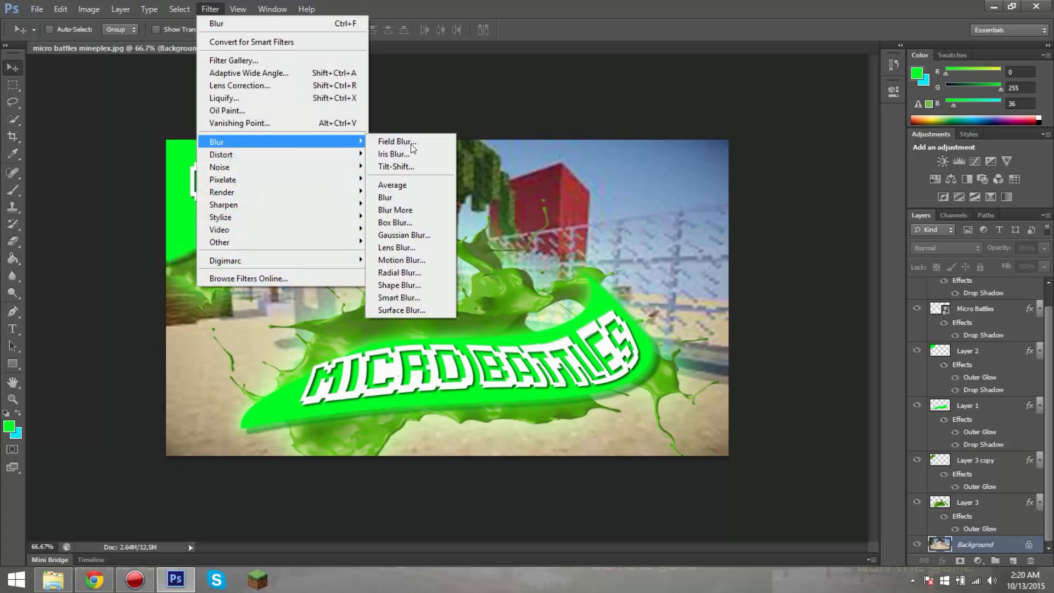
left_click(411, 144)
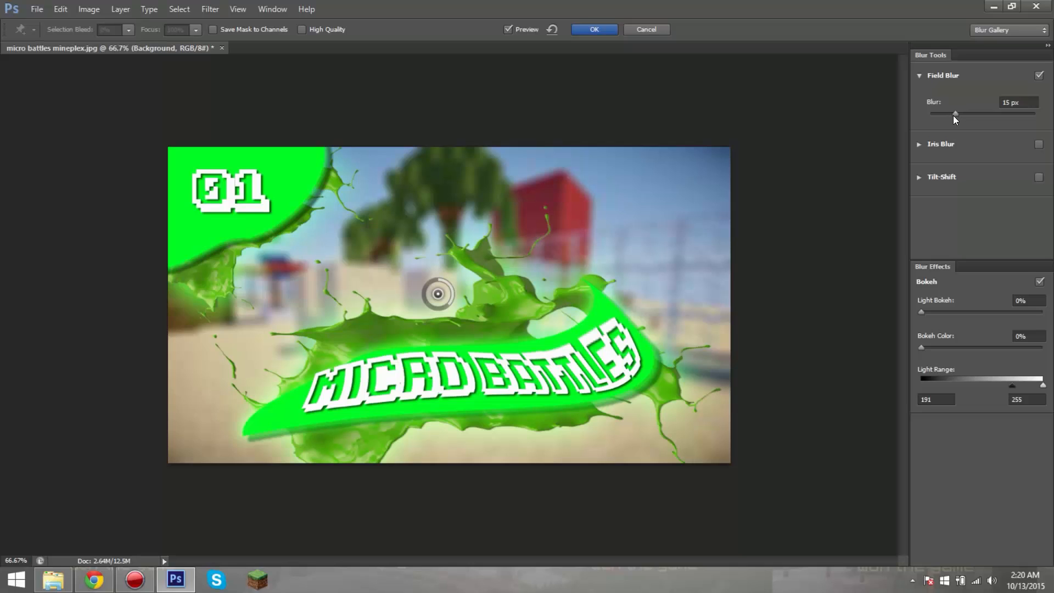
left_click_drag(956, 113, 942, 114)
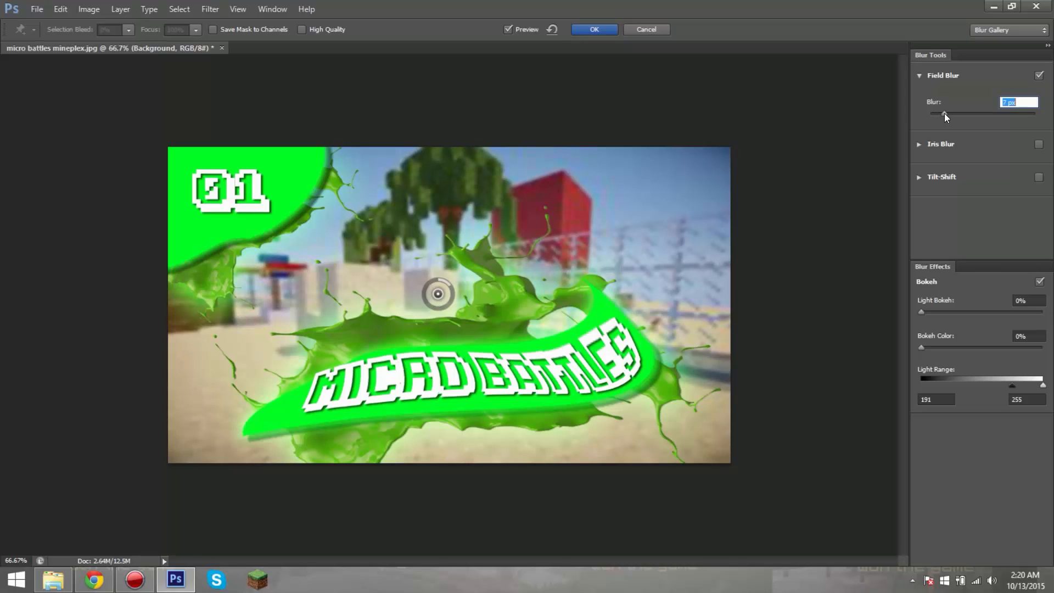
left_click_drag(946, 113, 951, 114)
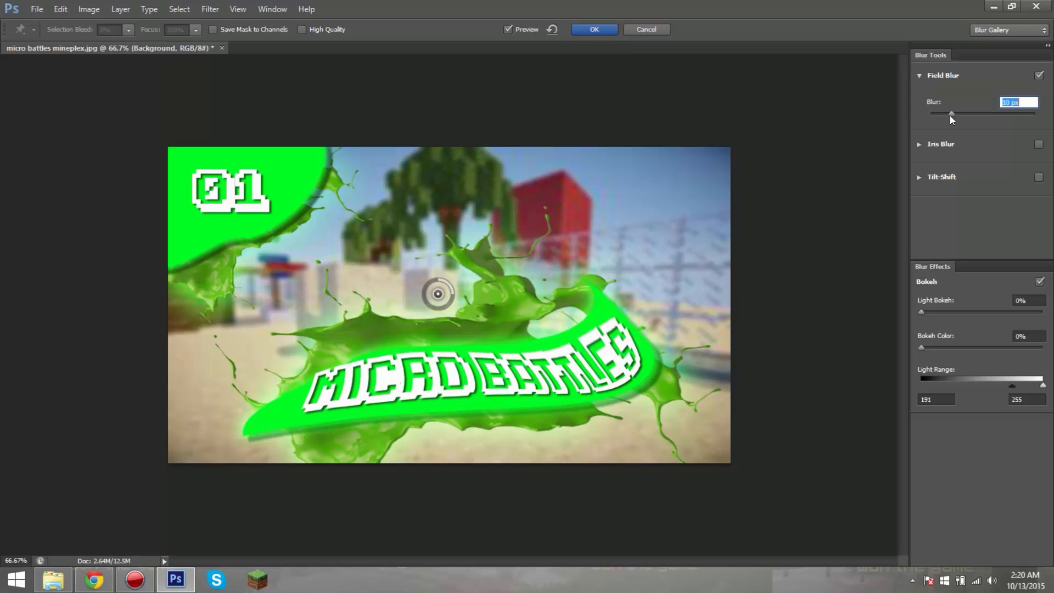
left_click(591, 27)
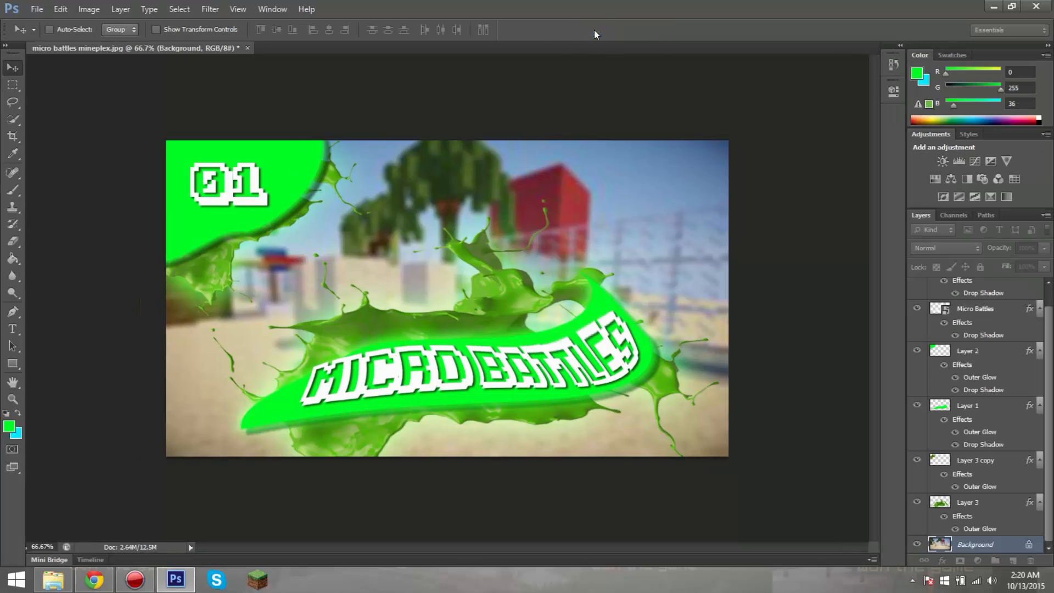